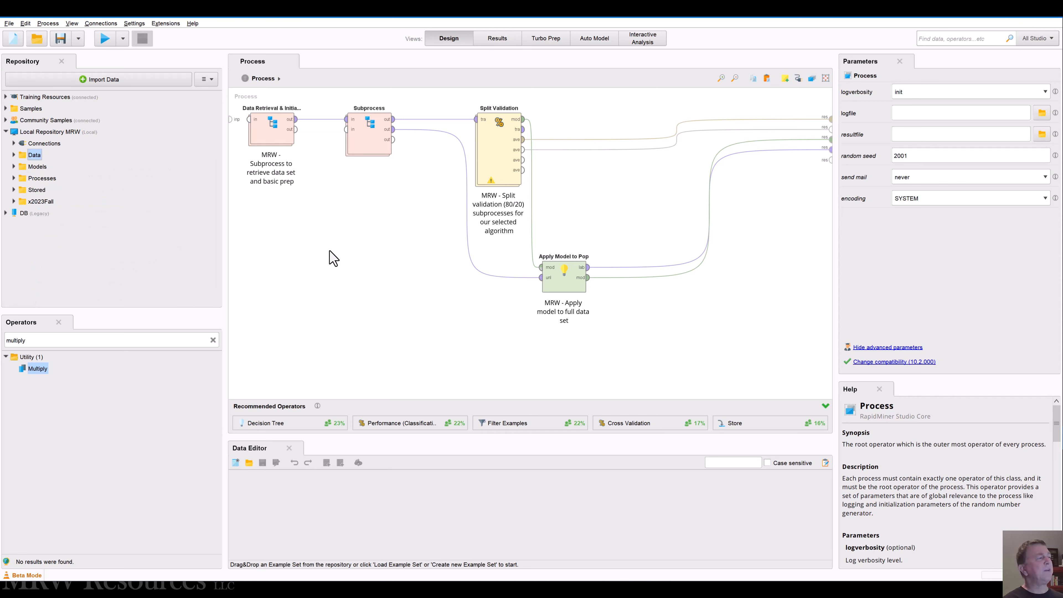
Step: Review the Retrieve Bike Buyers and Set Role settings inside the Data Retrieval & Initial Prep subprocess, including the role list, and return to the main process
double_click(273, 128)
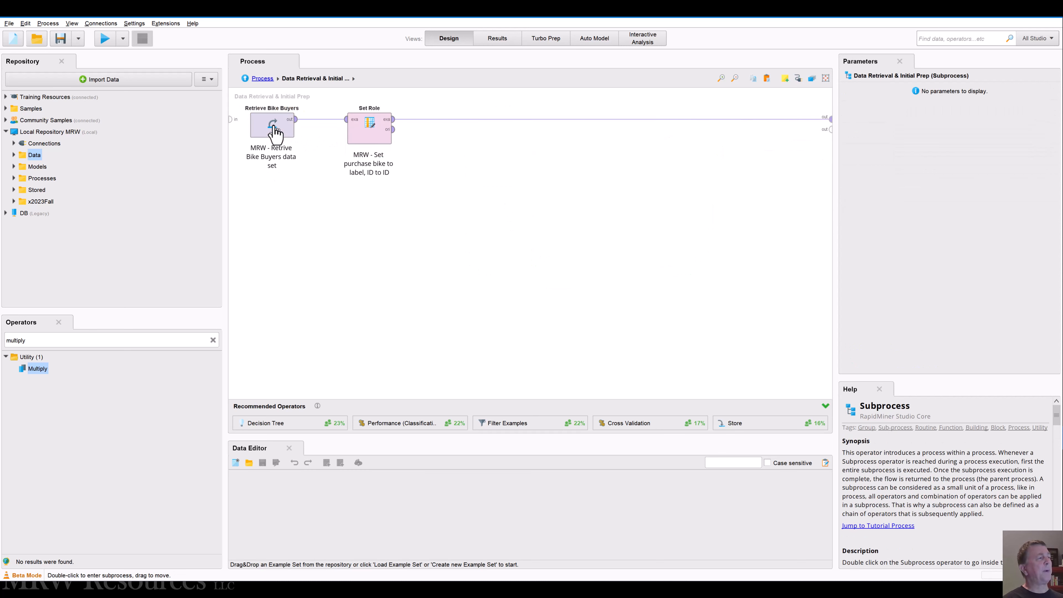
left_click(274, 133)
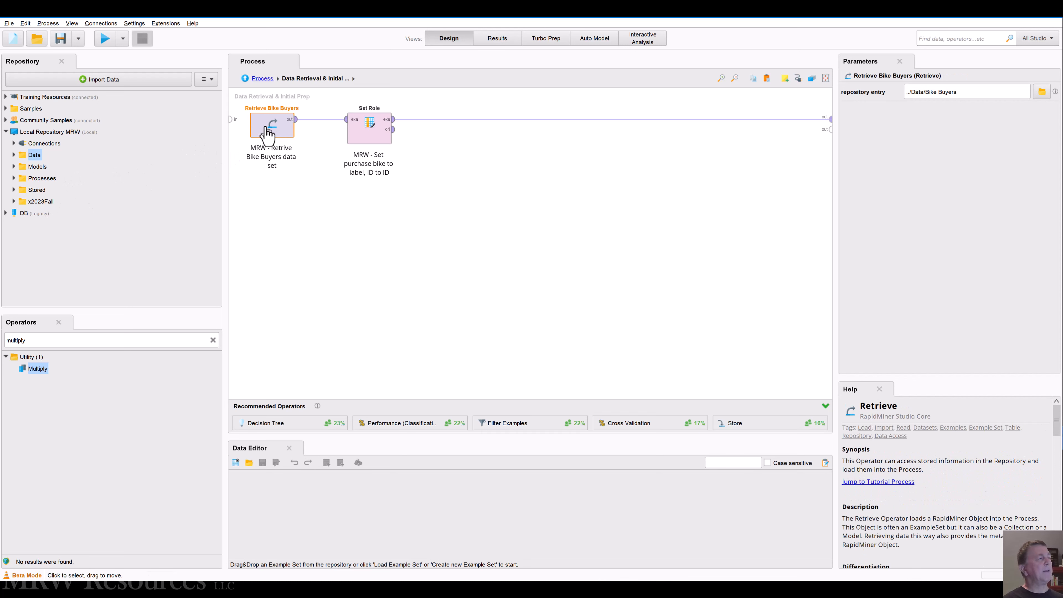
left_click(373, 134)
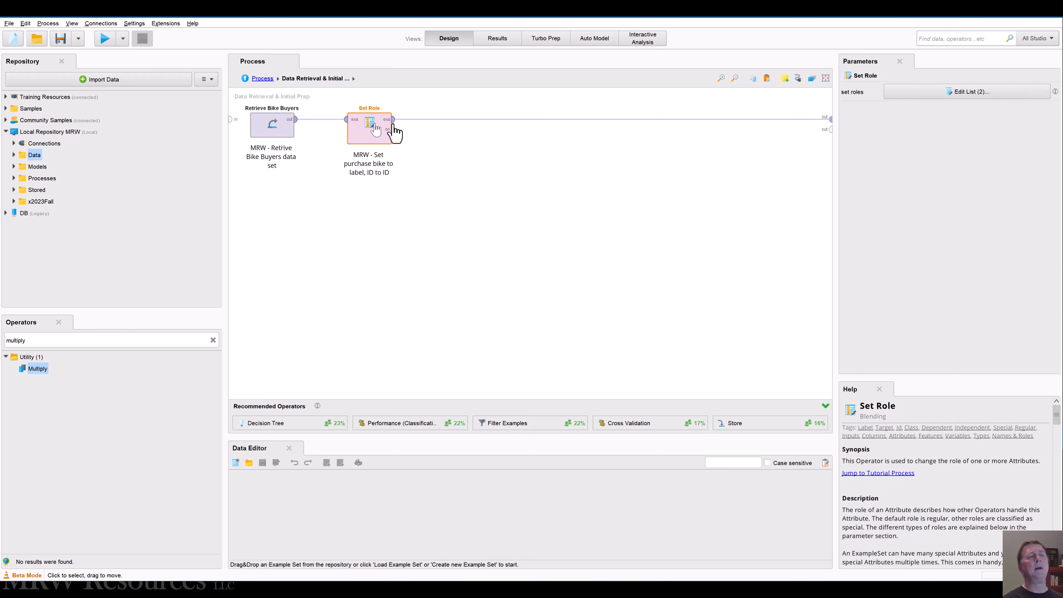
left_click(902, 97)
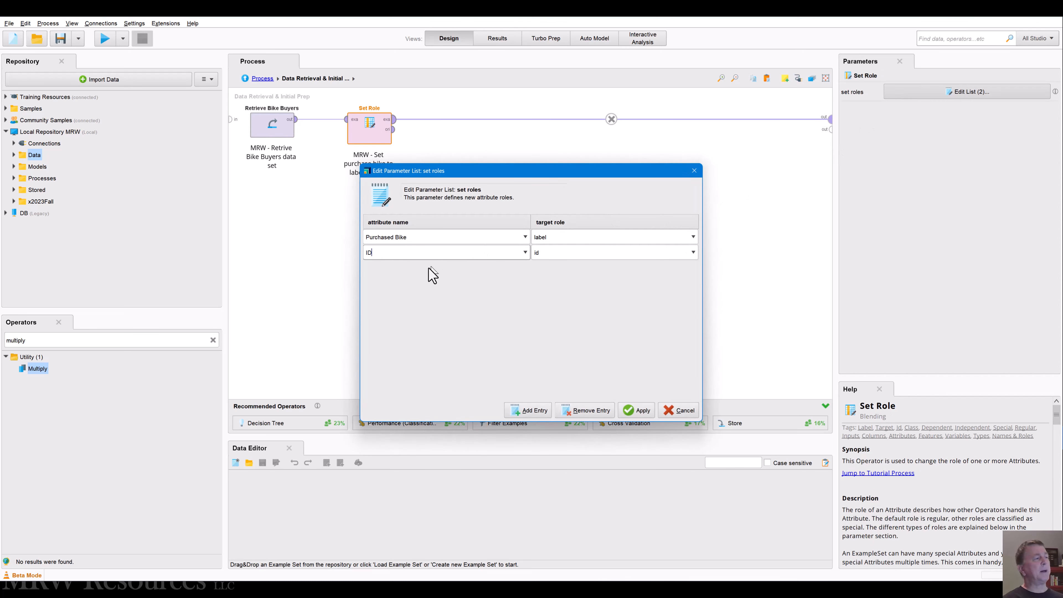
left_click(423, 237)
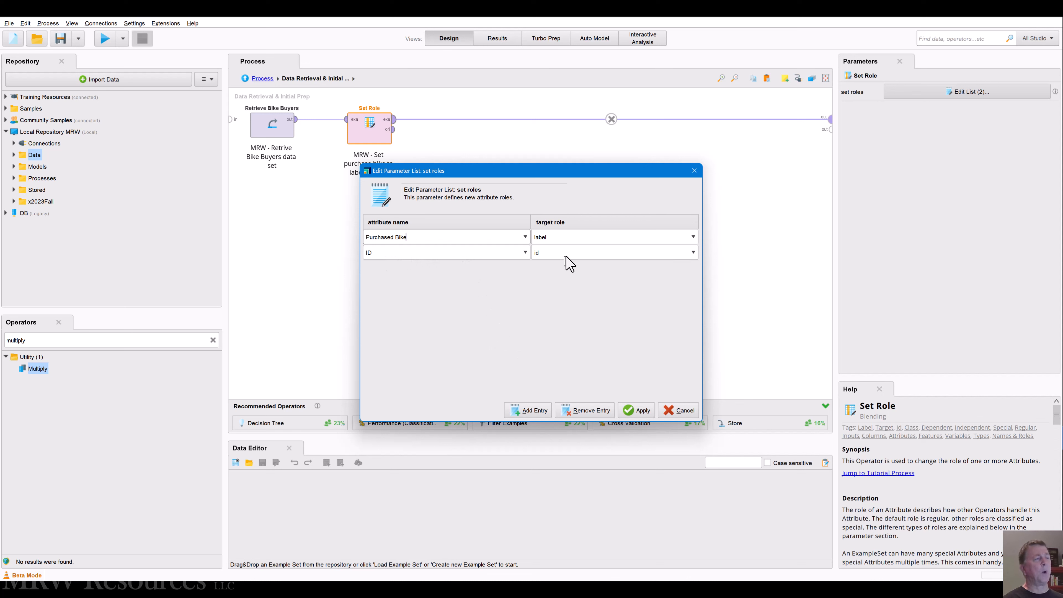
left_click(637, 412)
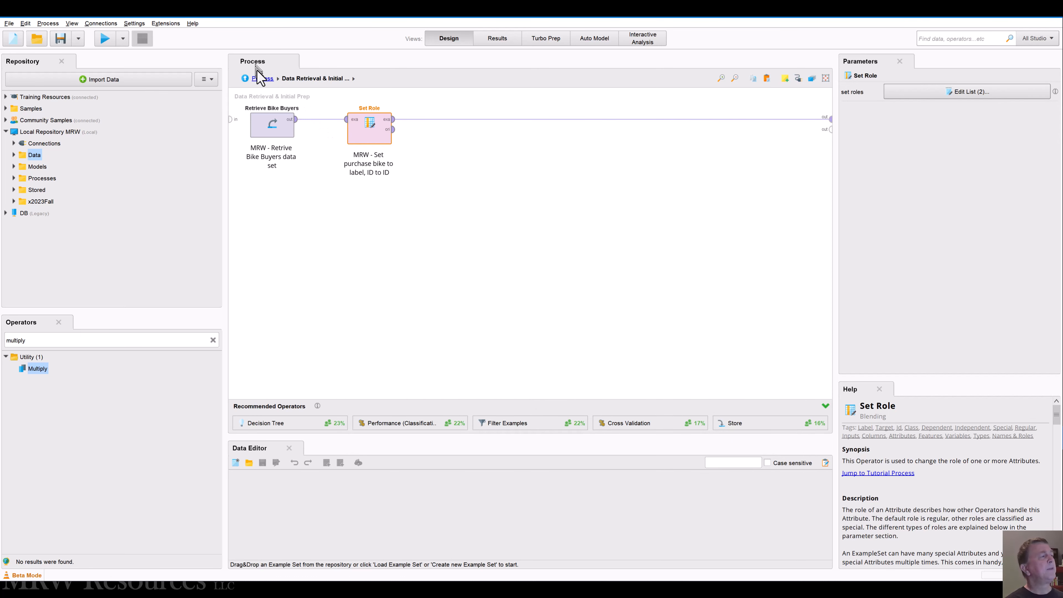
left_click(263, 79)
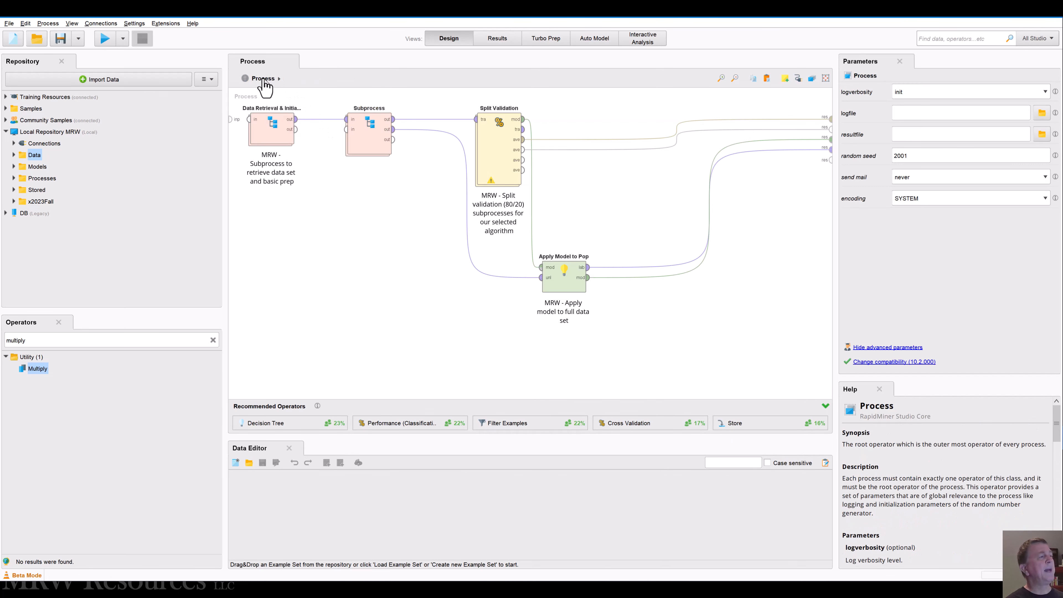
Step: Rename the operator called Subprocess to "Data Prep Tree"
left_click(369, 107)
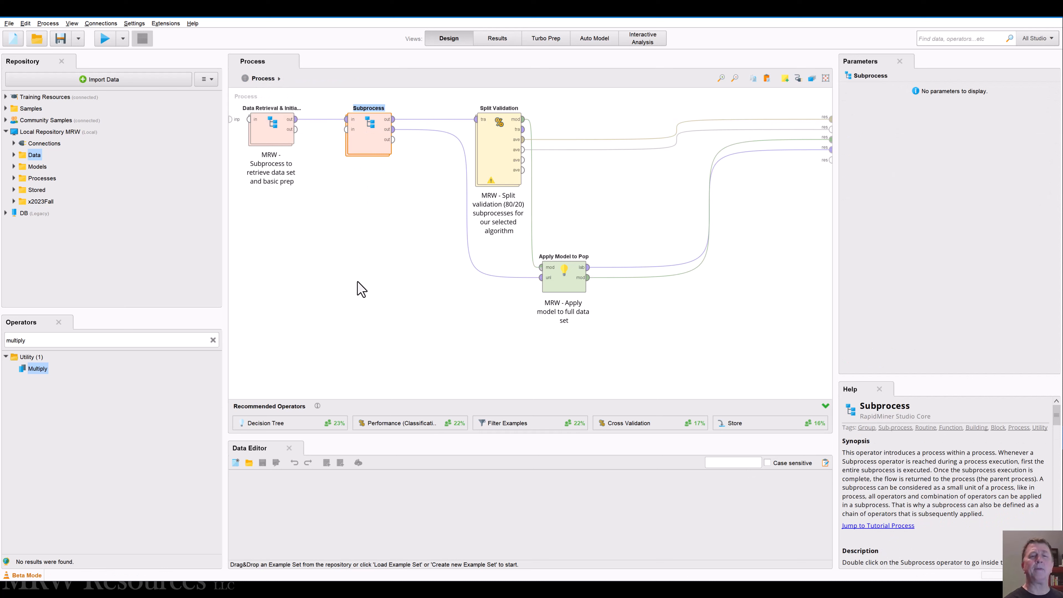
type("Data Pre")
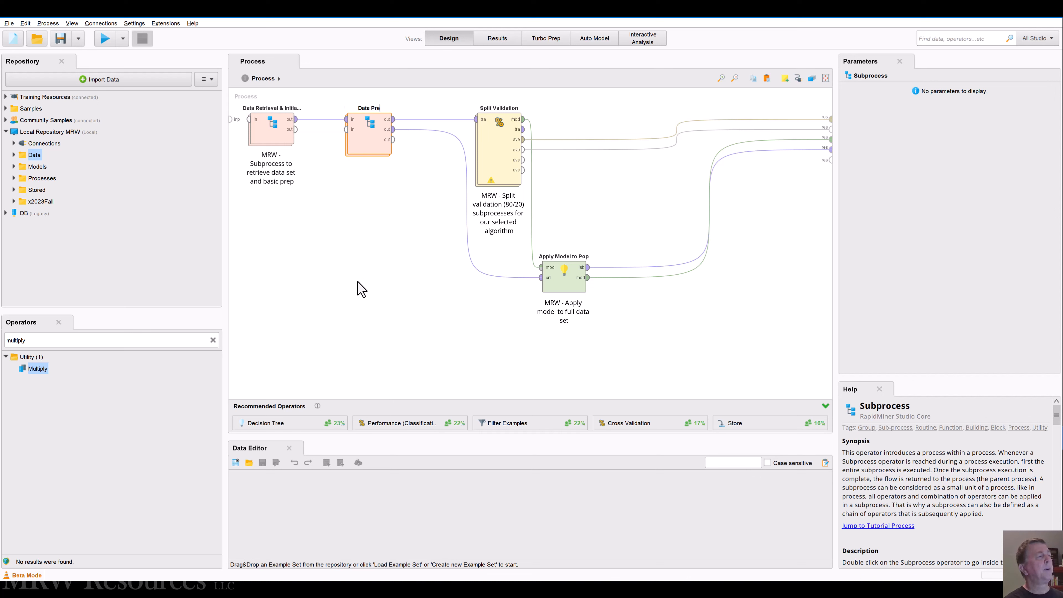
type("p for Decision Tree")
key("BackSpace")
key("BackSpace")
key("BackSpace")
key("BackSpace")
key("BackSpace")
key("BackSpace")
key("BackSpace")
key("BackSpace")
key("BackSpace")
key("BackSpace")
key("BackSpace")
key("BackSpace")
key("BackSpace")
key("BackSpace")
key("BackSpace")
key("BackSpace")
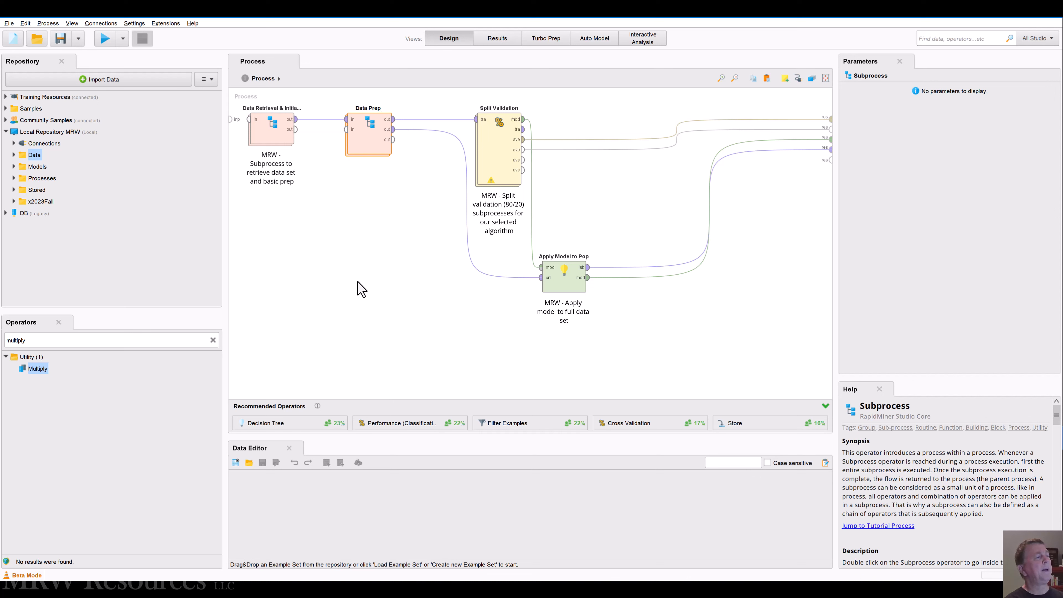
type("Tree")
Step: Add the comment "MRW - Data prep for decision tree algorithm" to the Data Prep Tree subprocess
right_click(365, 147)
left_click(393, 274)
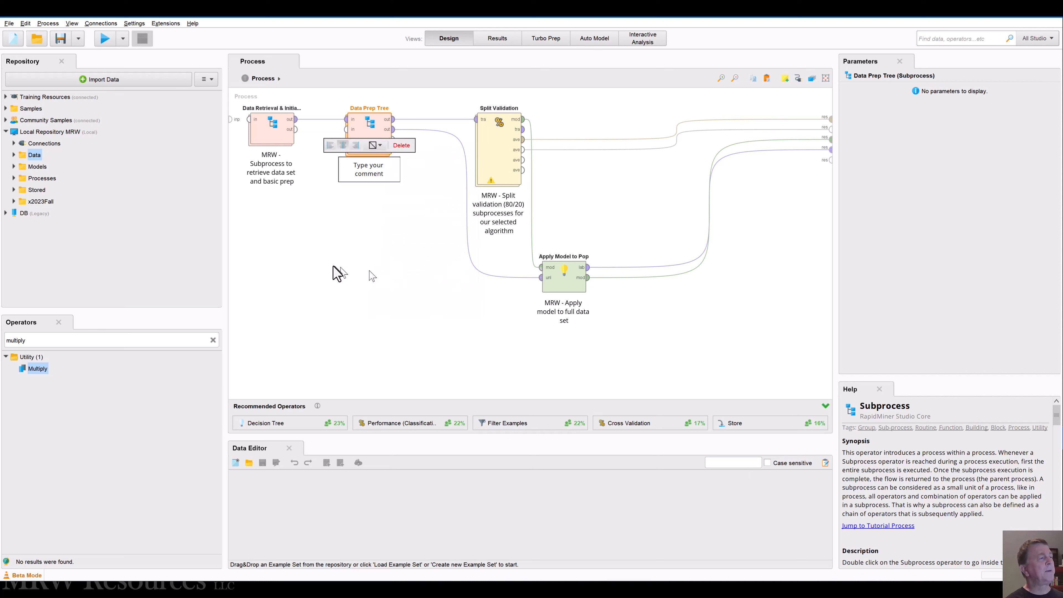
type("MRW ")
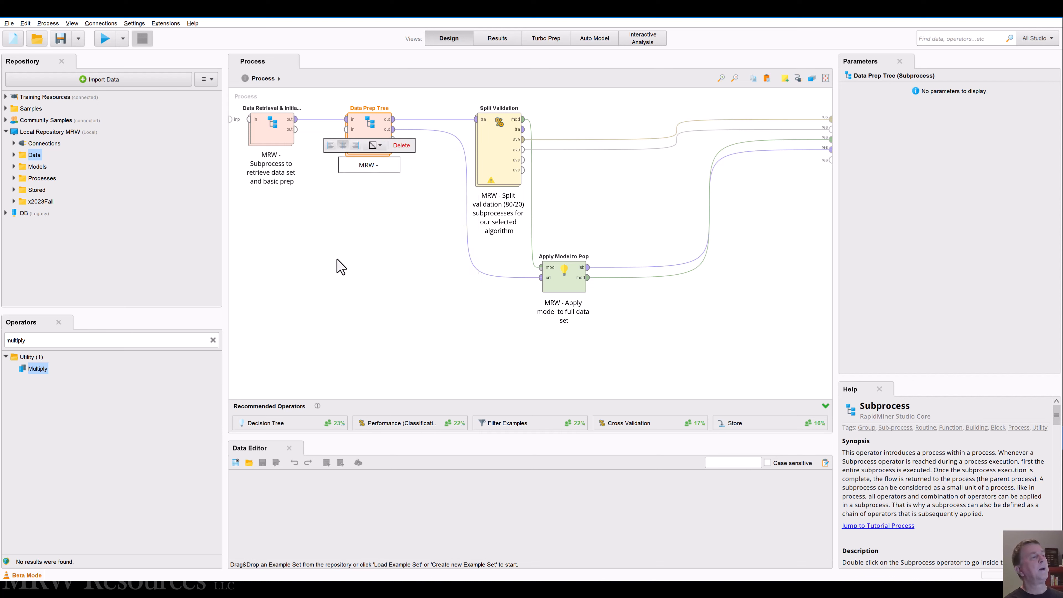
type("- Data prep for decis")
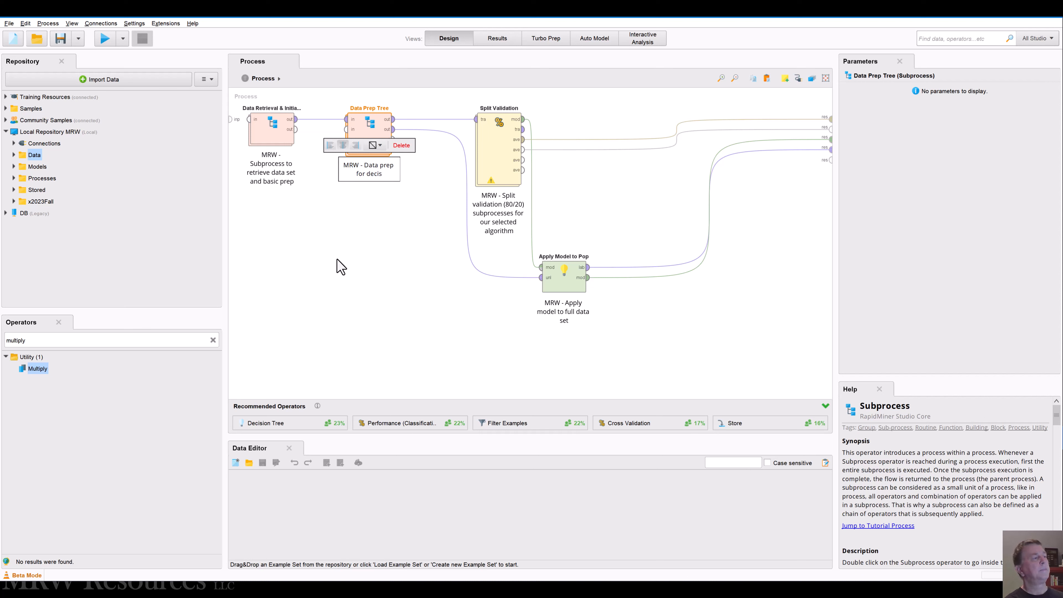
type("ion tree algorithm")
left_click(341, 267)
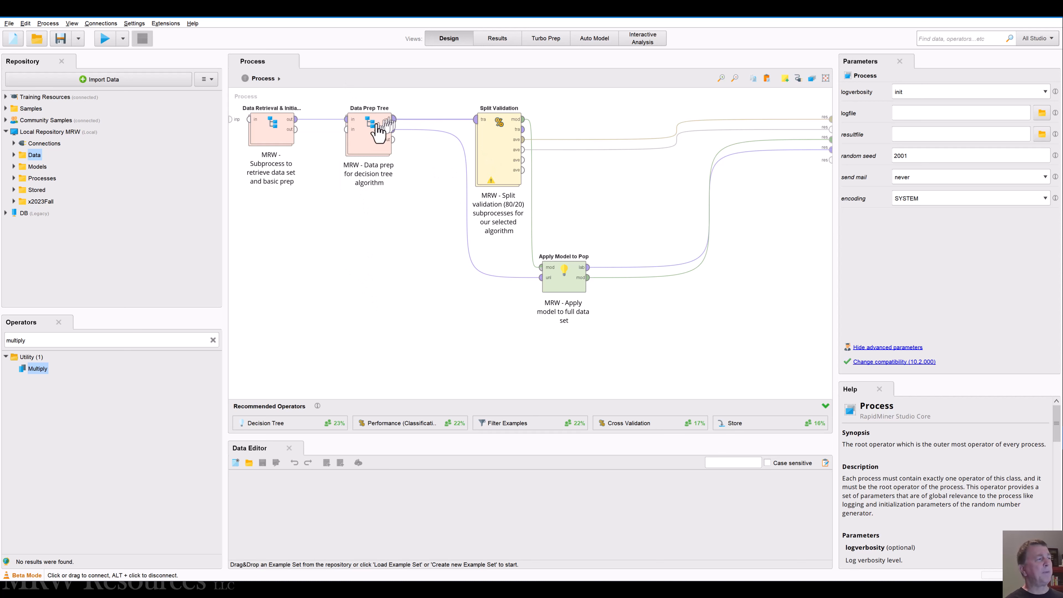
Step: Examine the nominal attributes, from Commute Distance to Region, in the Select Attributes subset inside the Data Prep Tree subprocess
double_click(371, 134)
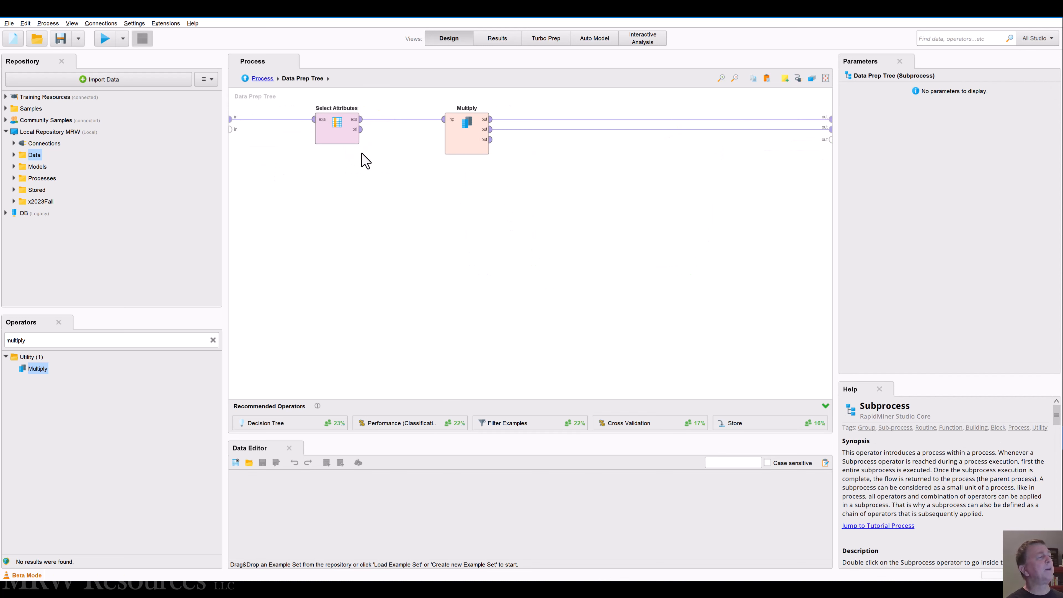
left_click(331, 138)
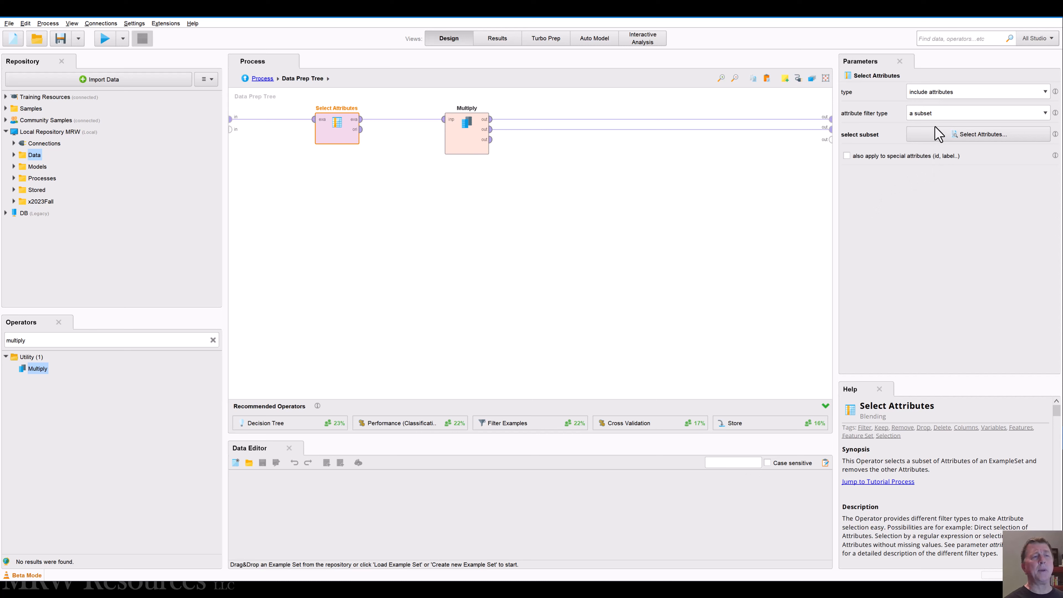
left_click(955, 134)
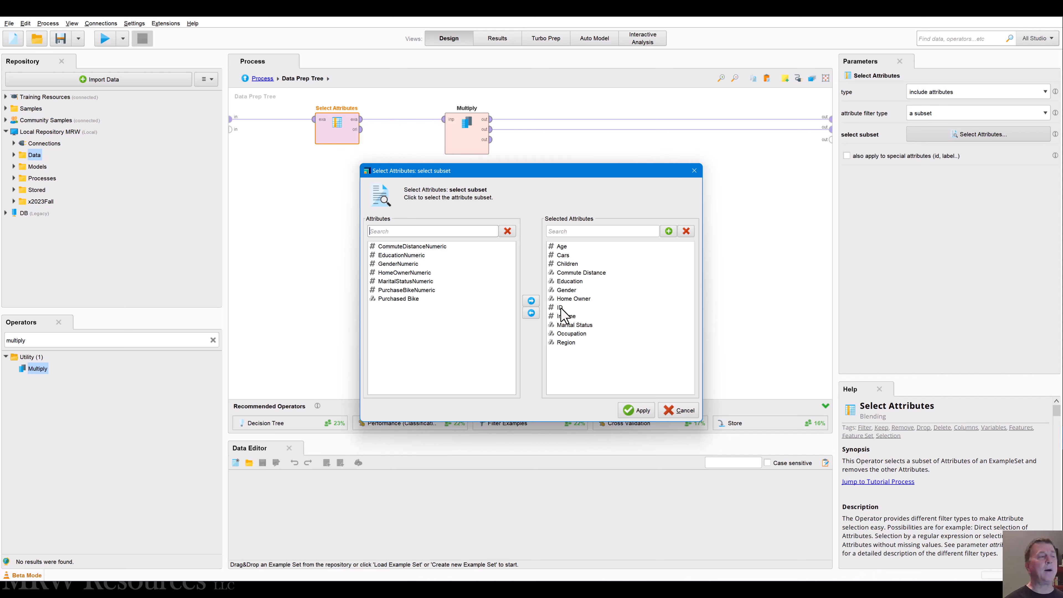
left_click(574, 273)
left_click(573, 283)
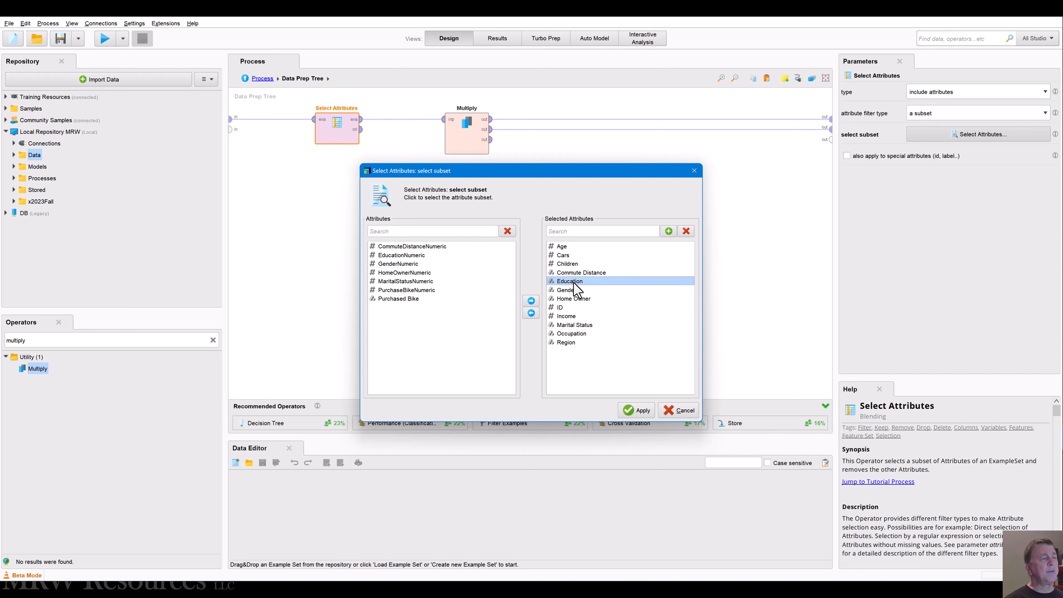
left_click(574, 290)
left_click(577, 298)
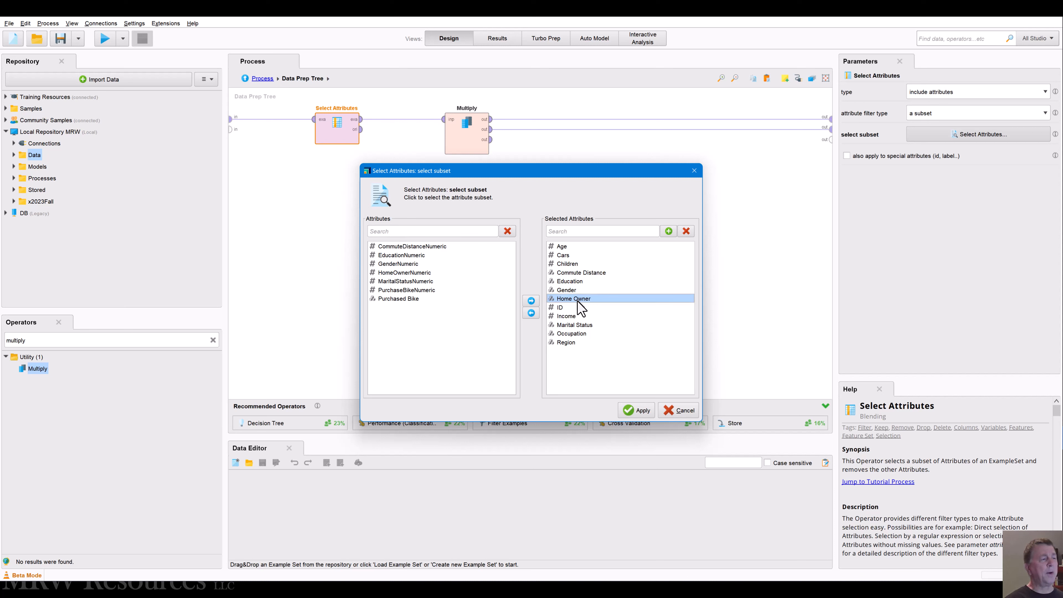
left_click(578, 325)
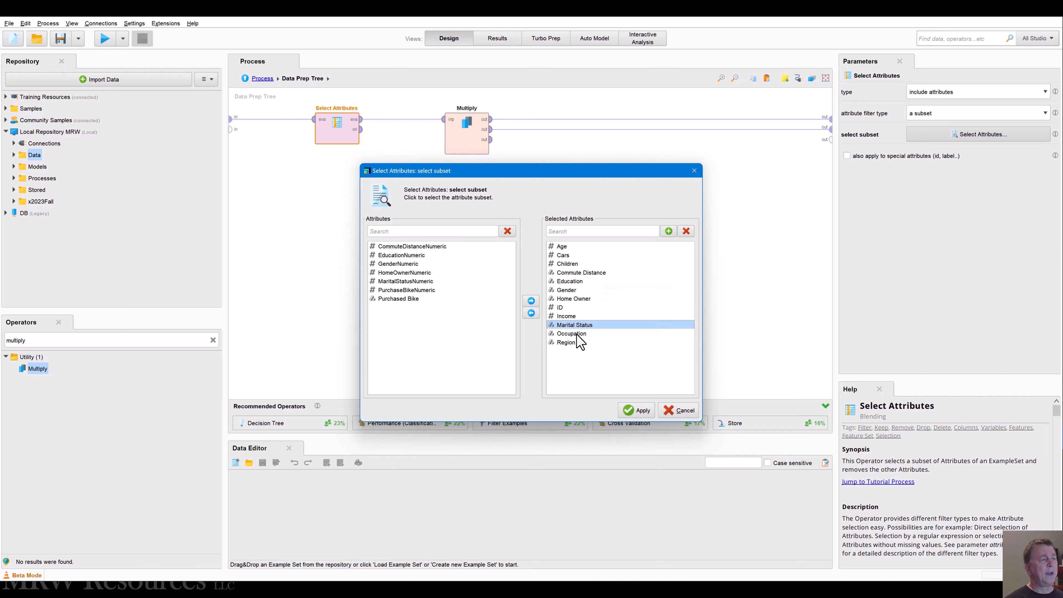
left_click(577, 333)
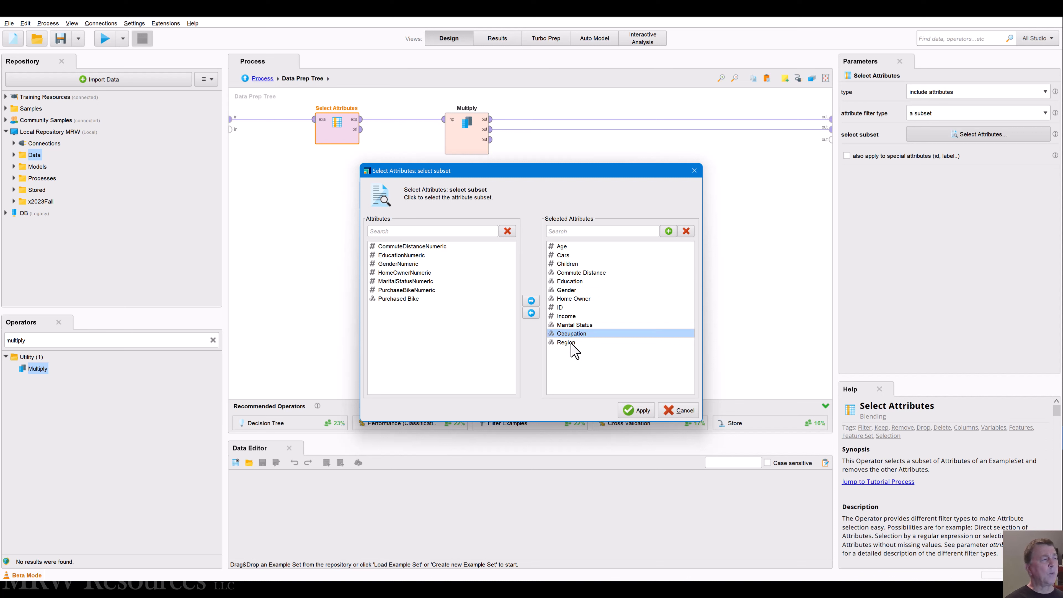
left_click(569, 342)
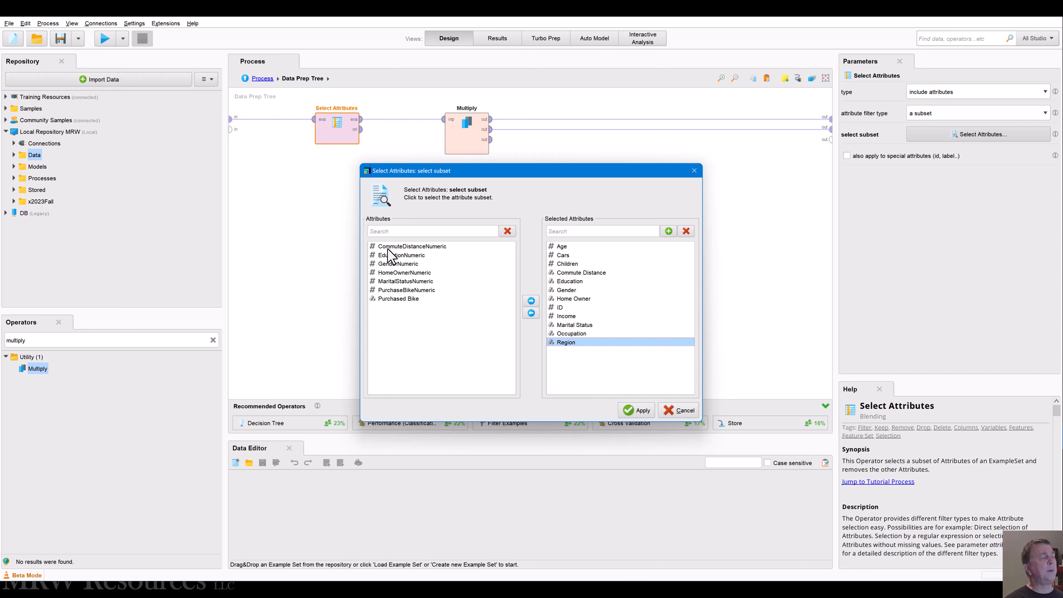
Step: Add Purchased Bike to the selected attribute subset, apply it, and return to the main process
left_click(396, 298)
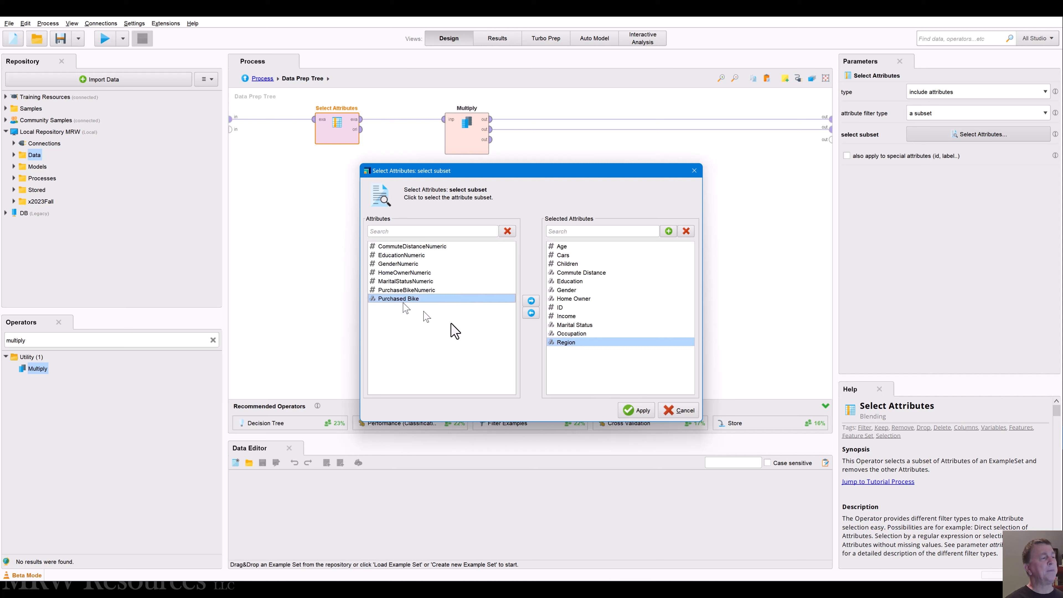
left_click(530, 301)
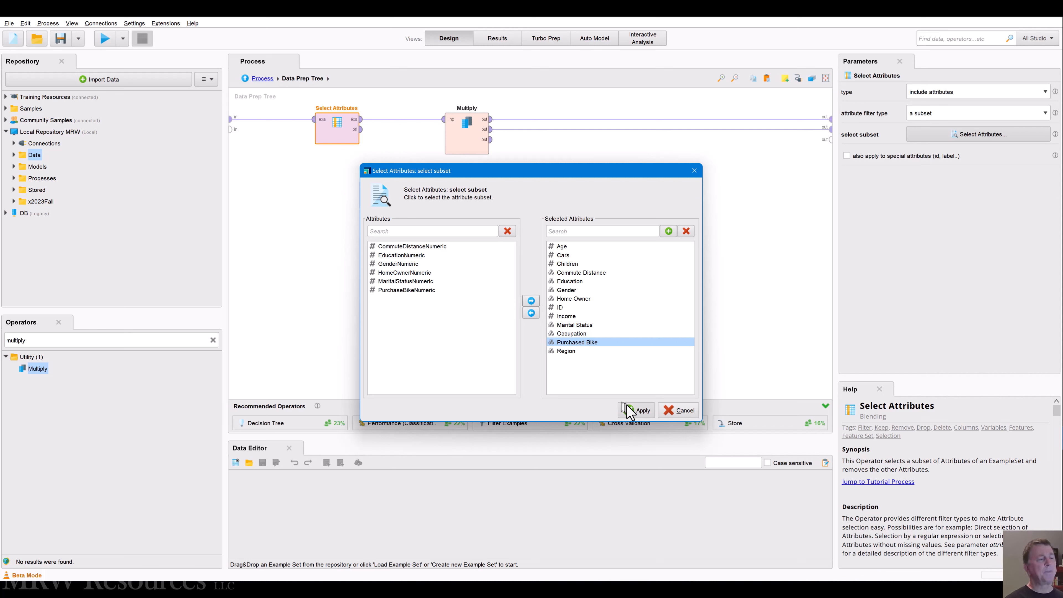
left_click(632, 411)
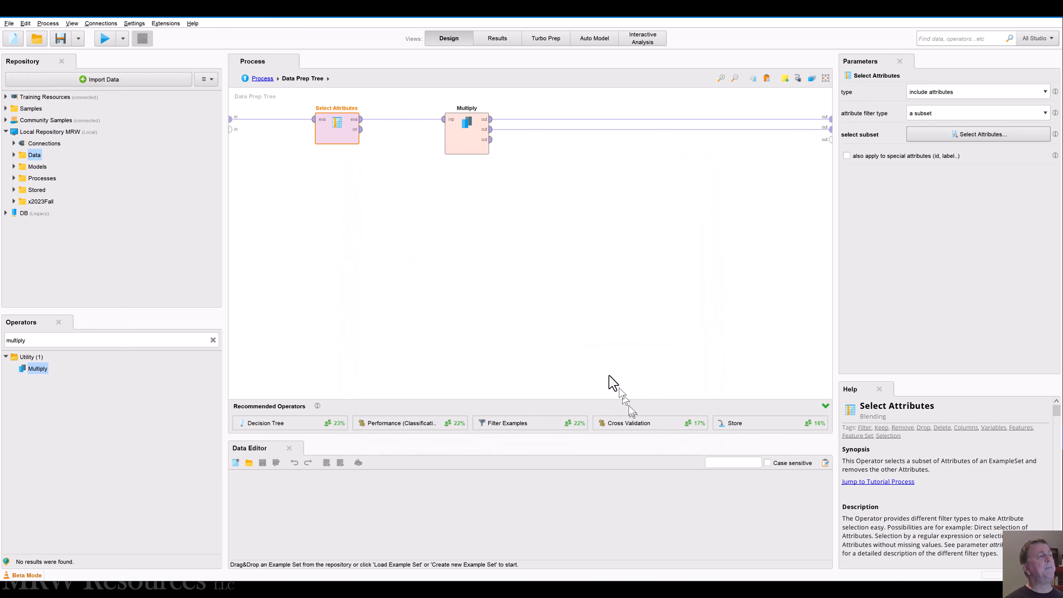
left_click(465, 144)
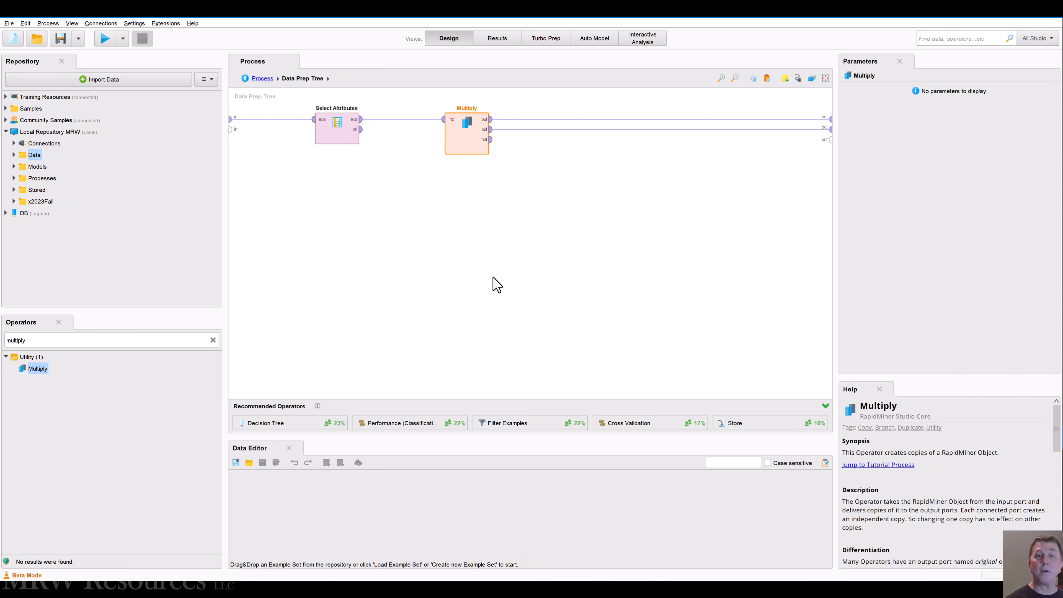
left_click(256, 79)
left_click(369, 138)
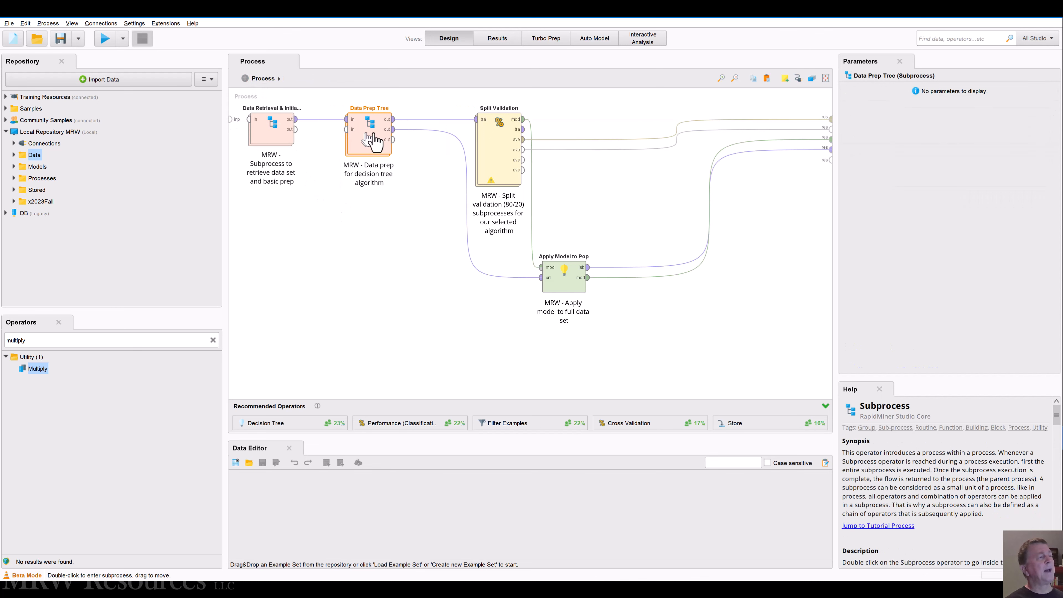
Step: Delete the Relevance Vector Machine operator from the training side of Split Validation
double_click(505, 149)
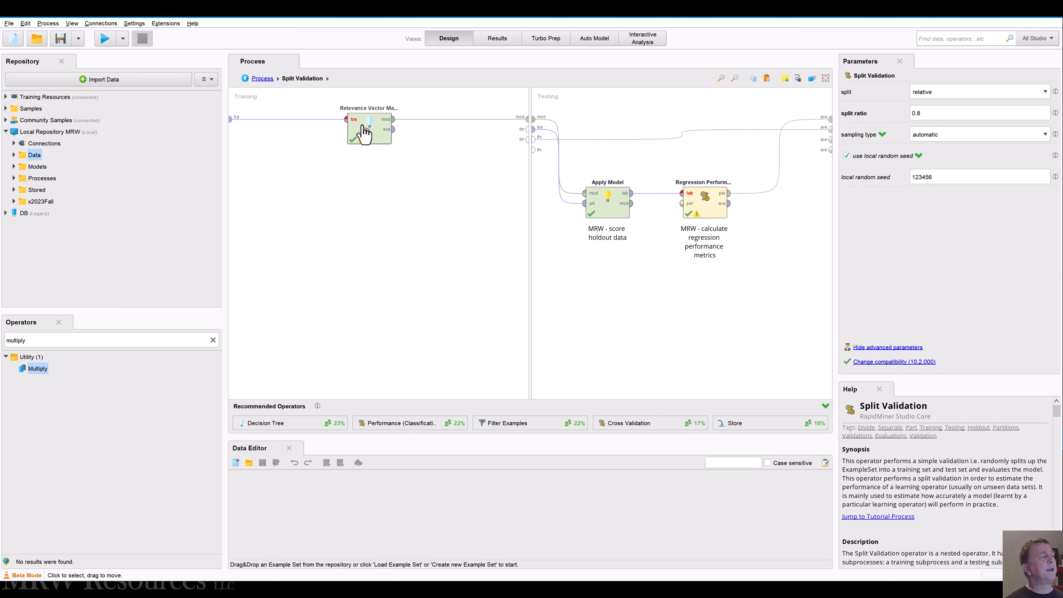
left_click(364, 133)
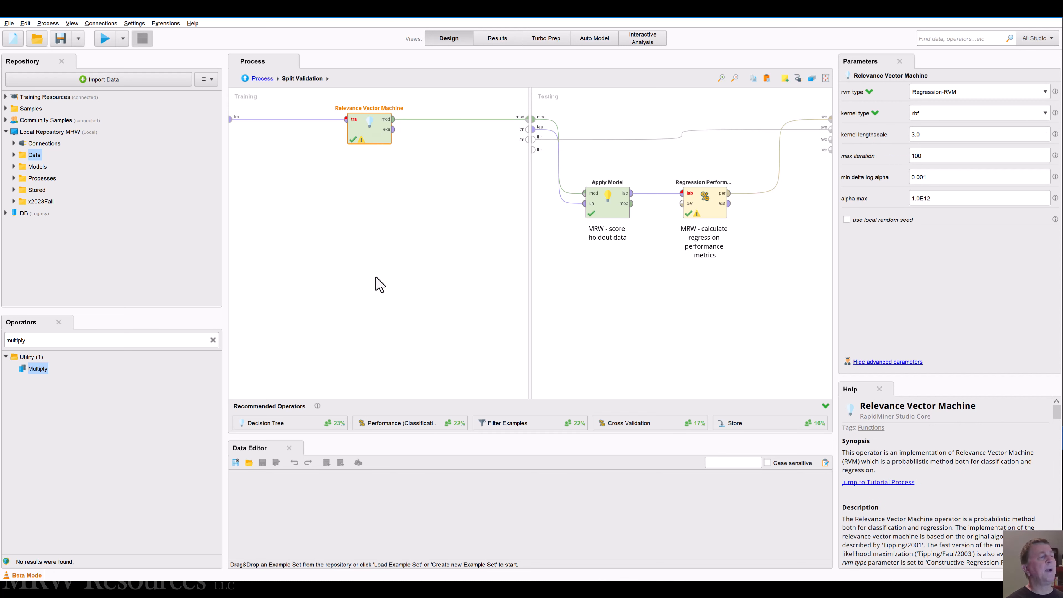
key("Delete")
Step: Search the operators for "decision tree" and place a Decision Tree operator in the training area of Split Validation
left_click_drag(37, 368, 199, 353)
left_click(213, 340)
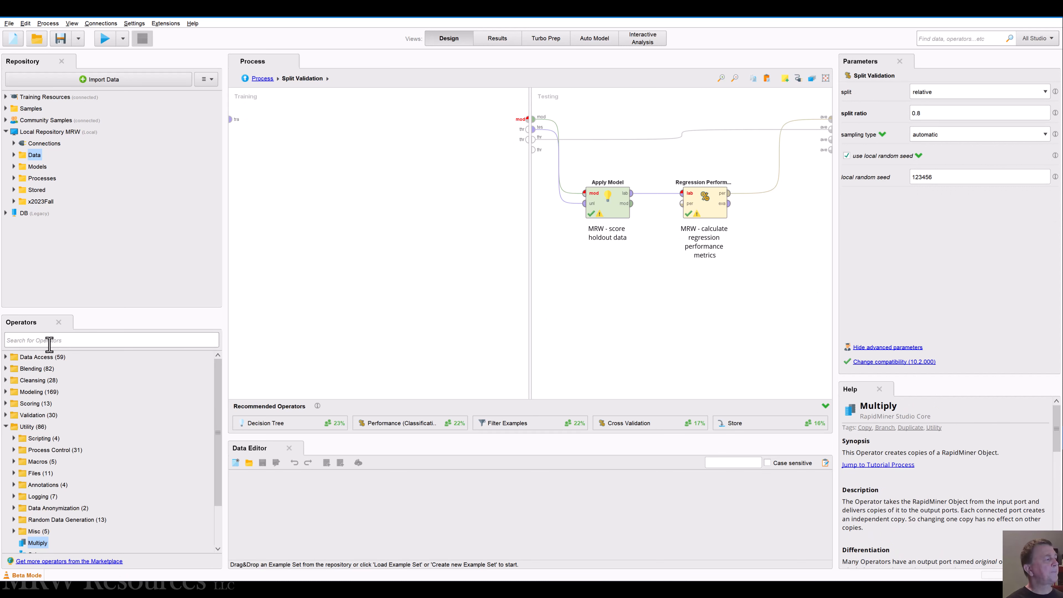
left_click(49, 345)
type("decision")
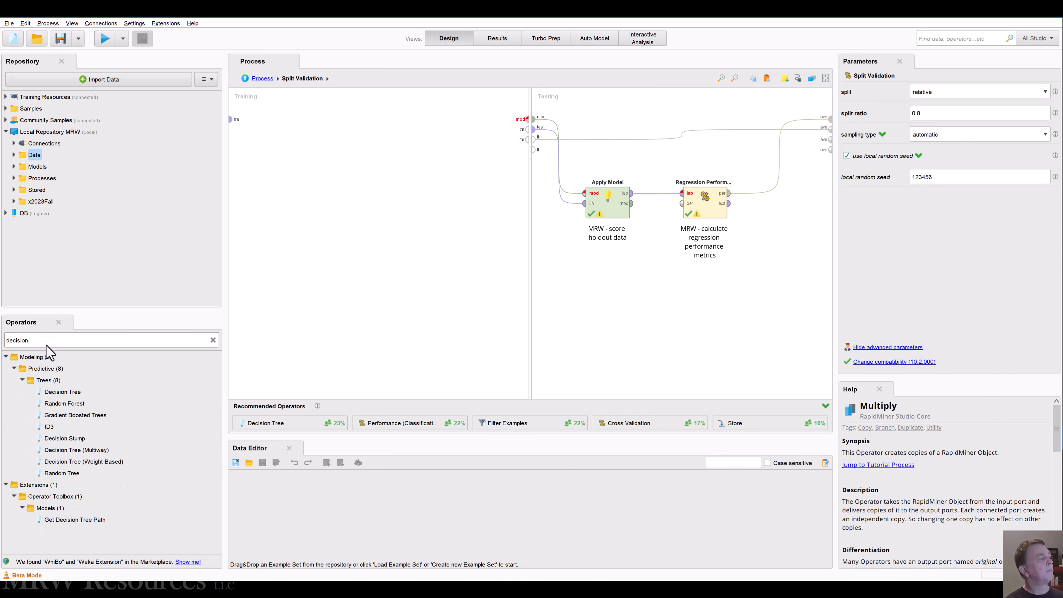
type(" tree")
left_click_drag(59, 391, 356, 132)
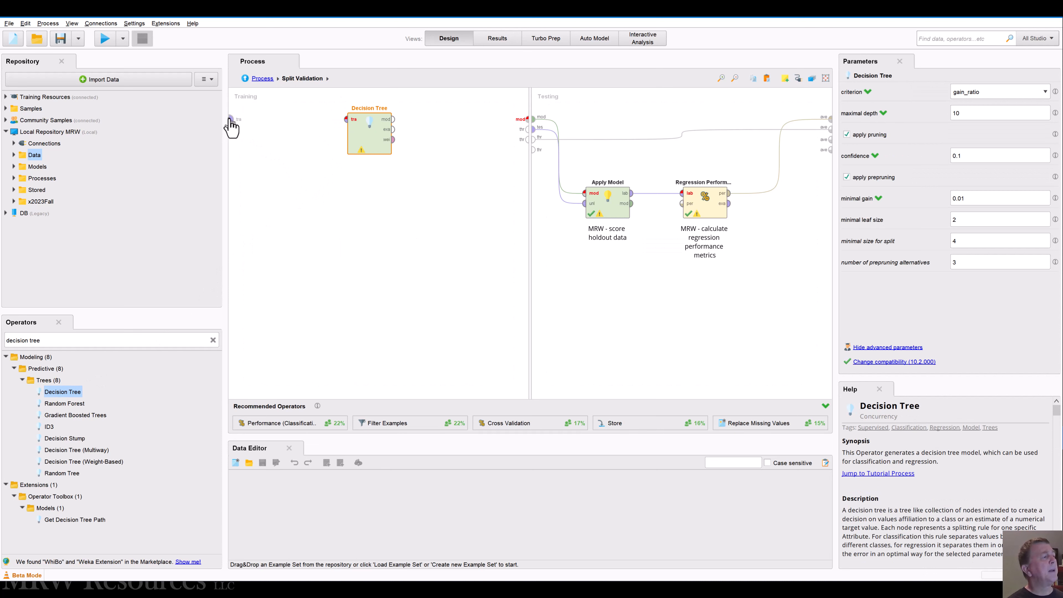
Step: Connect the training data to the Decision Tree, its model output to the model port, and its weights output to the first through port
left_click_drag(231, 121, 347, 121)
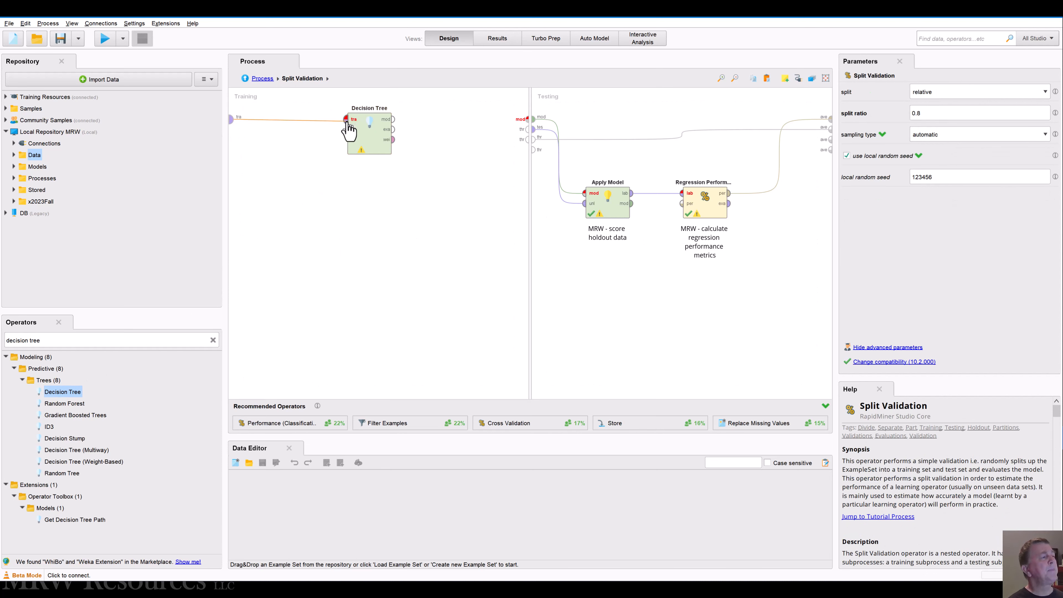
left_click(394, 119)
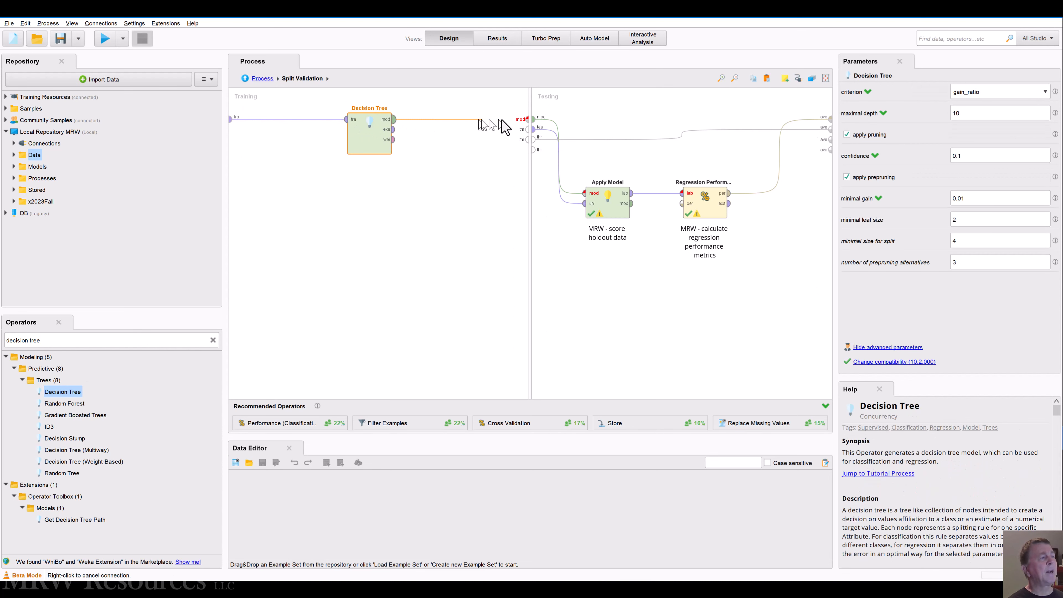
left_click(528, 120)
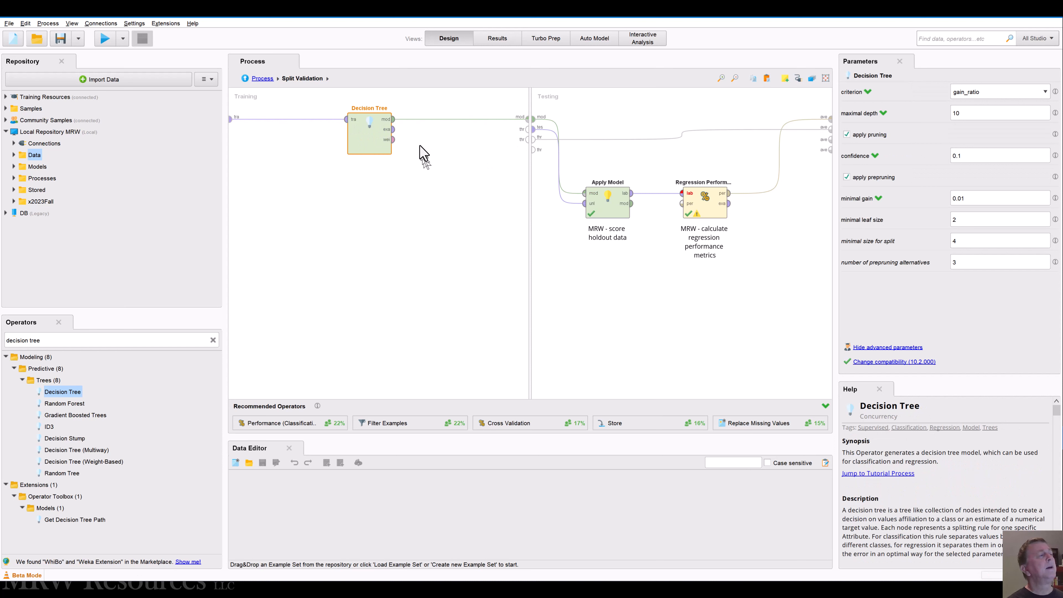
left_click(394, 144)
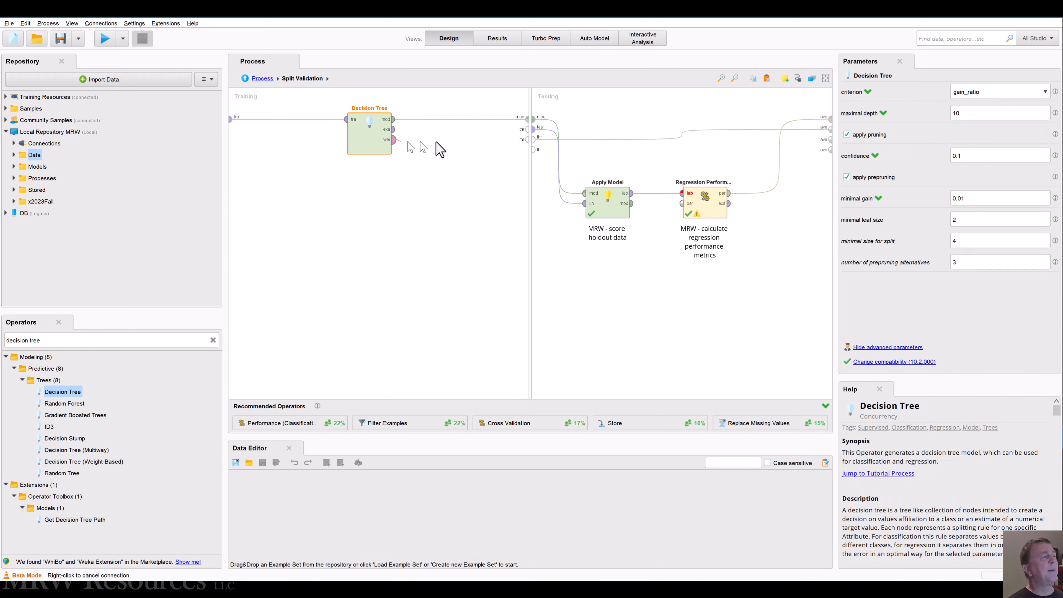
left_click(528, 129)
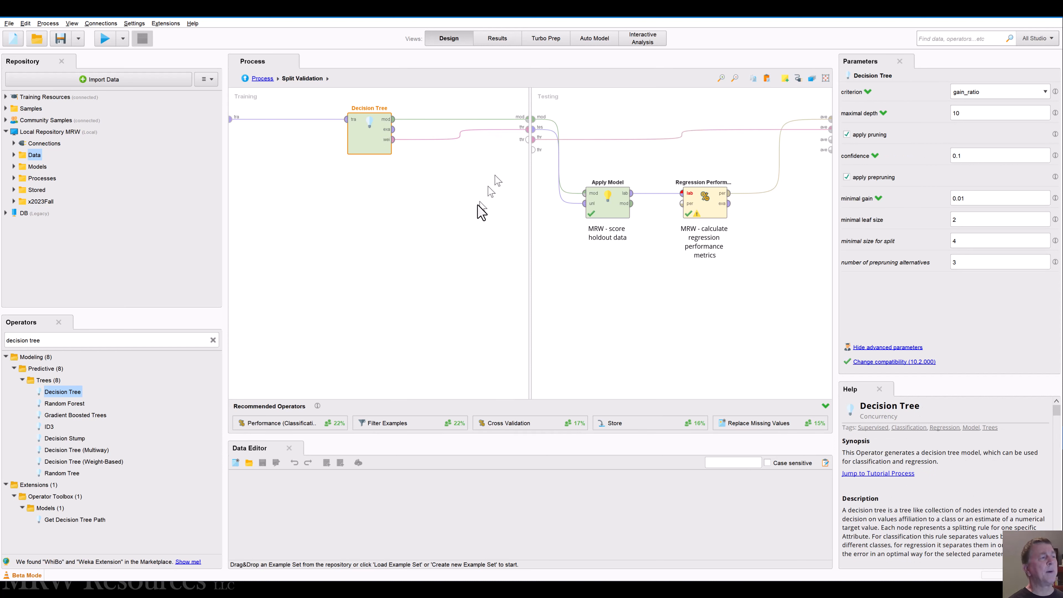
Step: Disconnect the through port from the second average output in the testing area, and delete the Regression Performance operator
left_click(681, 135)
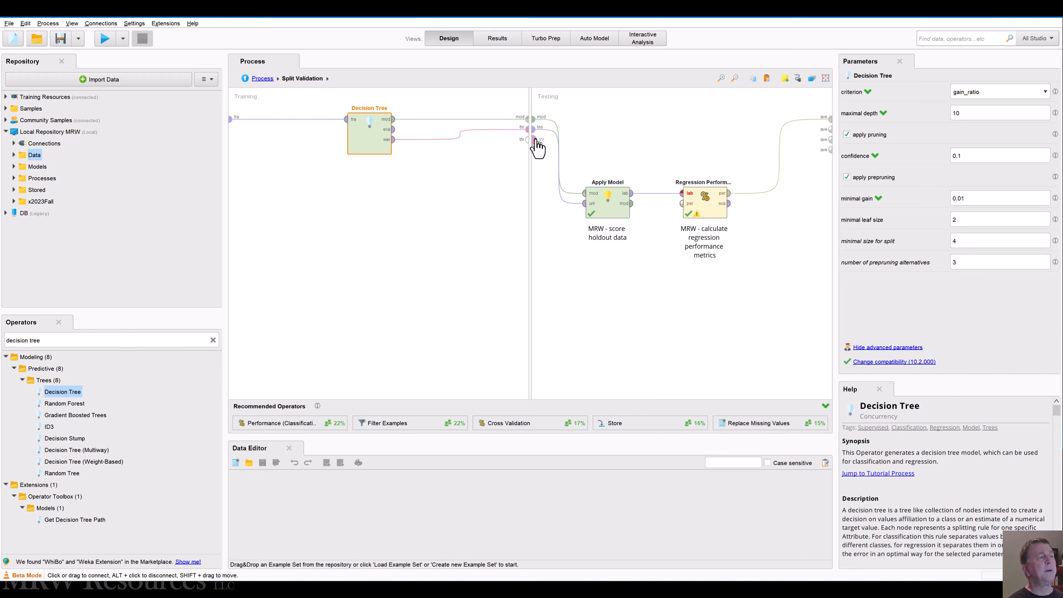
left_click_drag(535, 140, 665, 139)
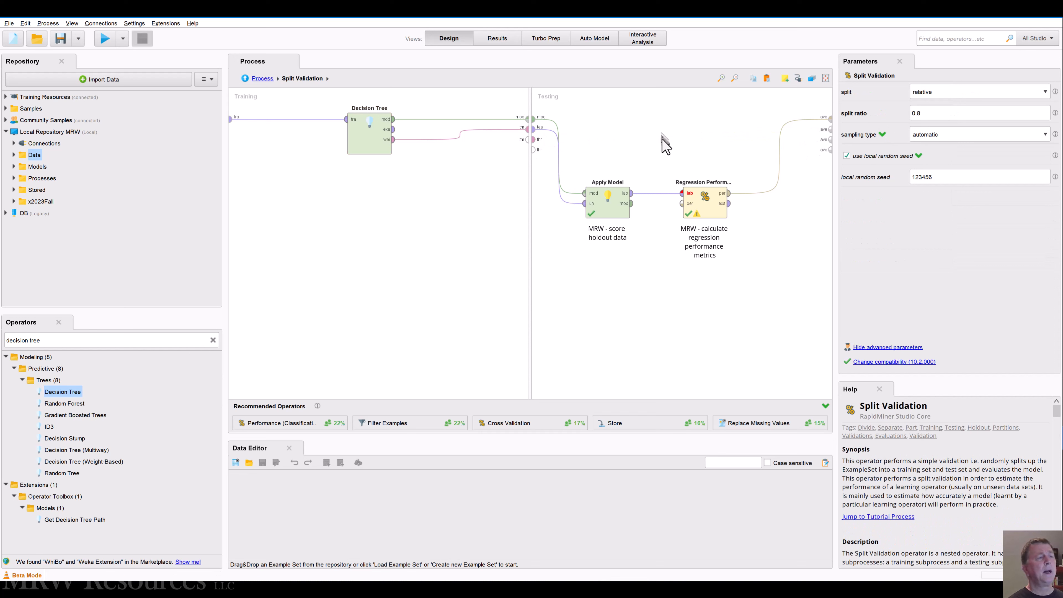
left_click(605, 209)
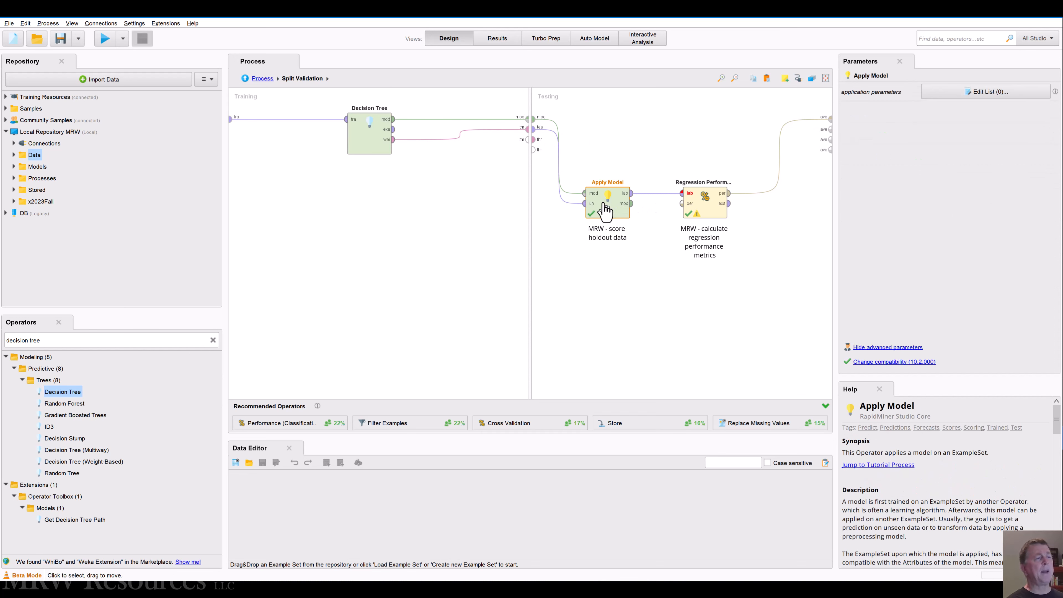
left_click(709, 212)
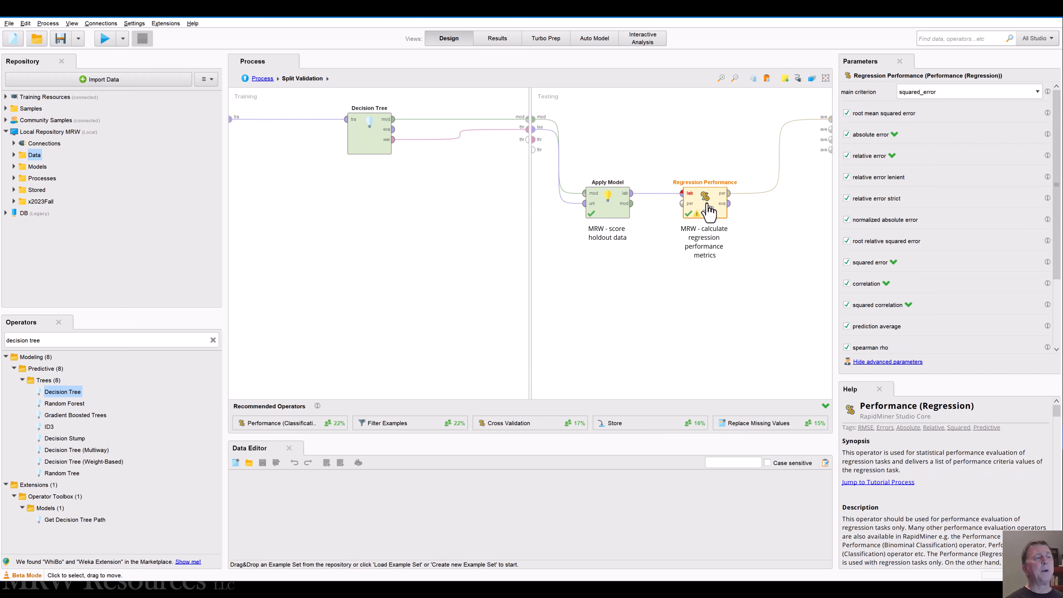
key("Delete")
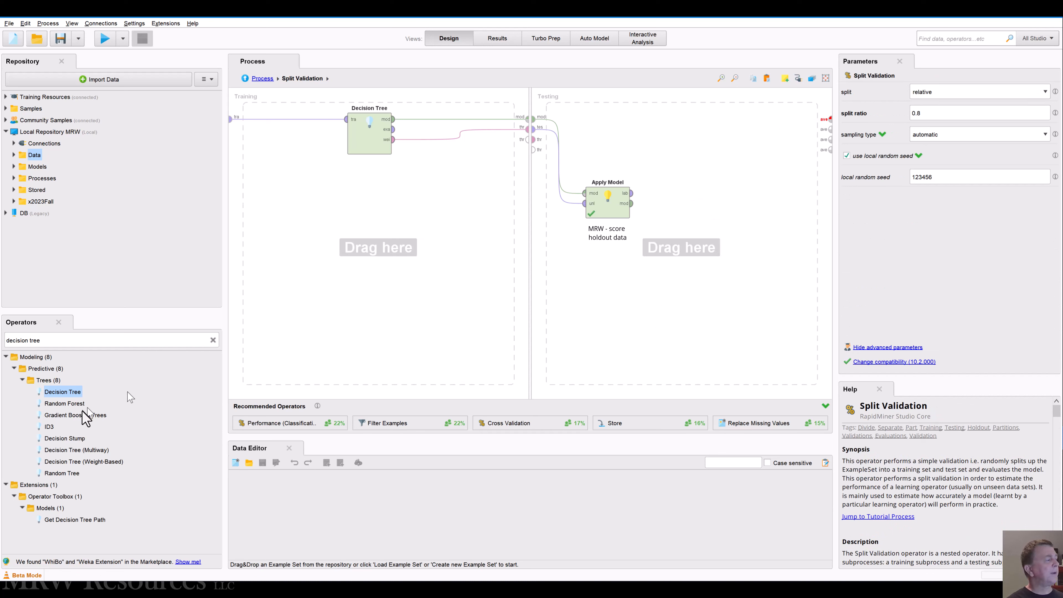
Step: Place a Performance (Binominal Classification) operator after Apply Model, and wire it from the labelled data to the first average output
left_click(20, 379)
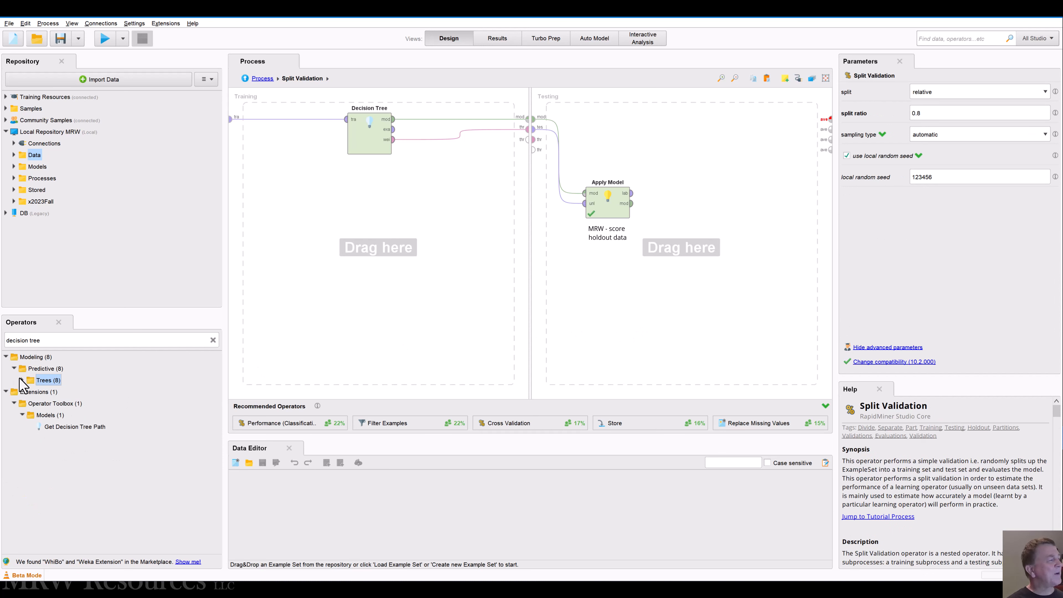
left_click(12, 369)
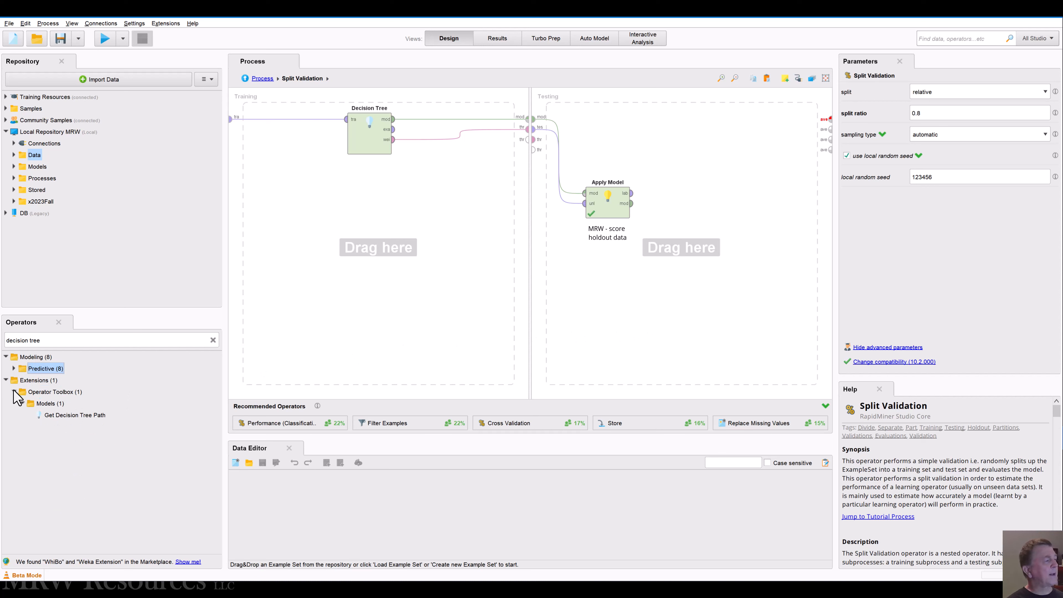
left_click(213, 340)
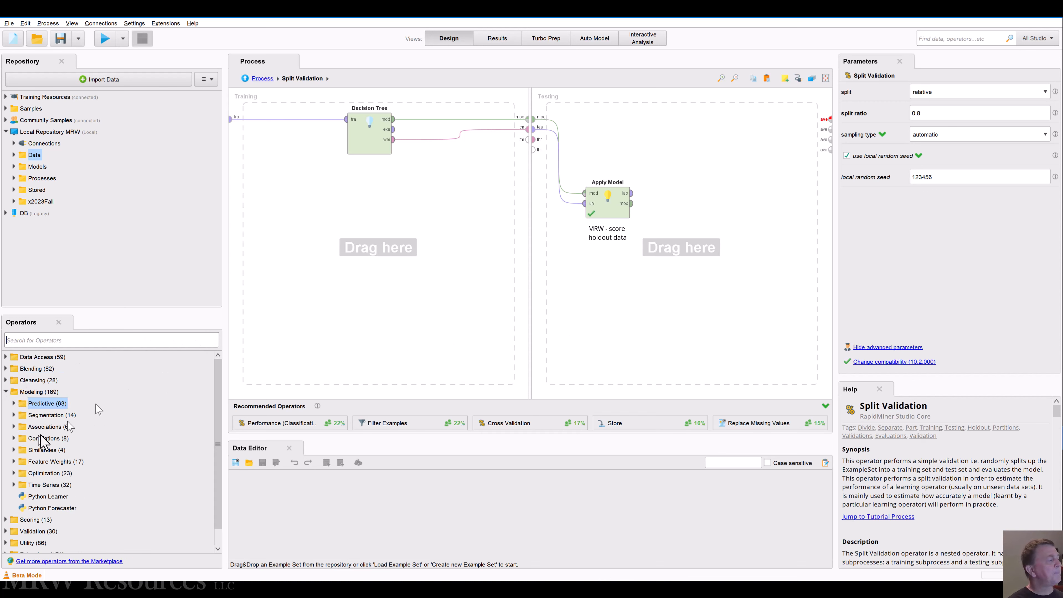
left_click(5, 391)
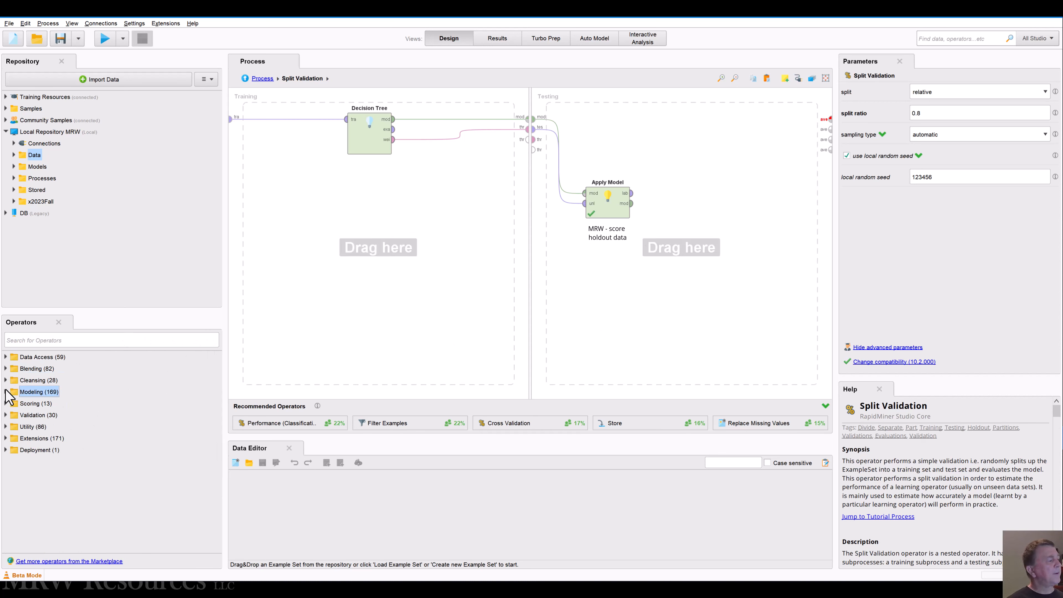
left_click(6, 415)
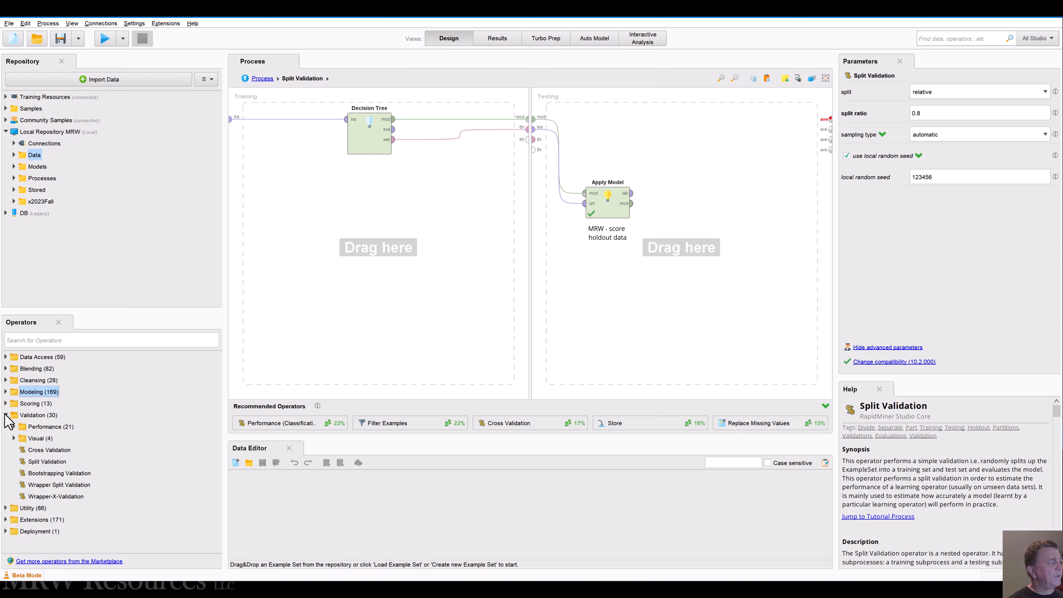
left_click(13, 426)
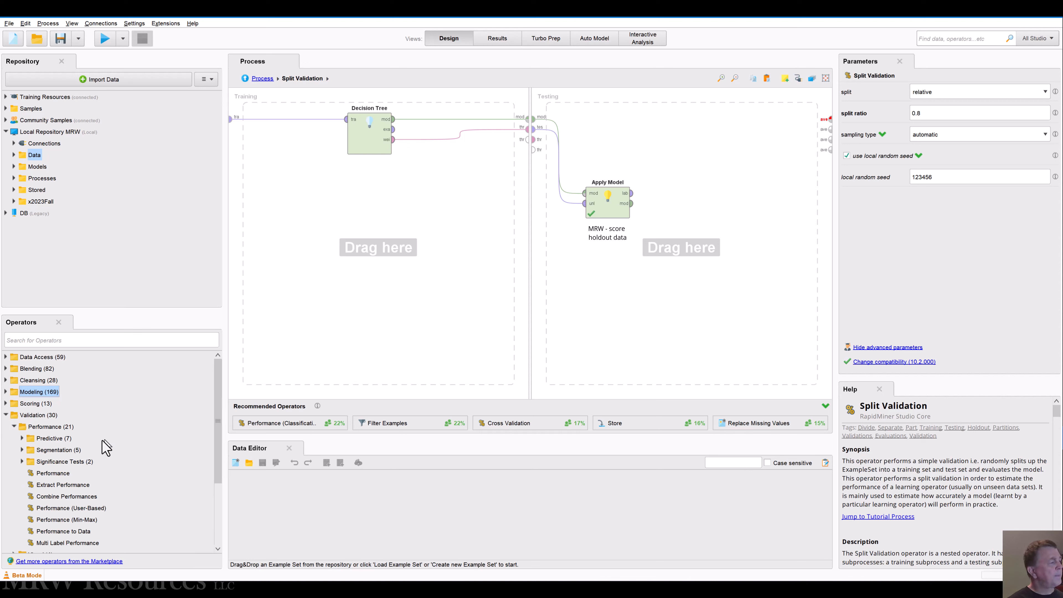
left_click(22, 438)
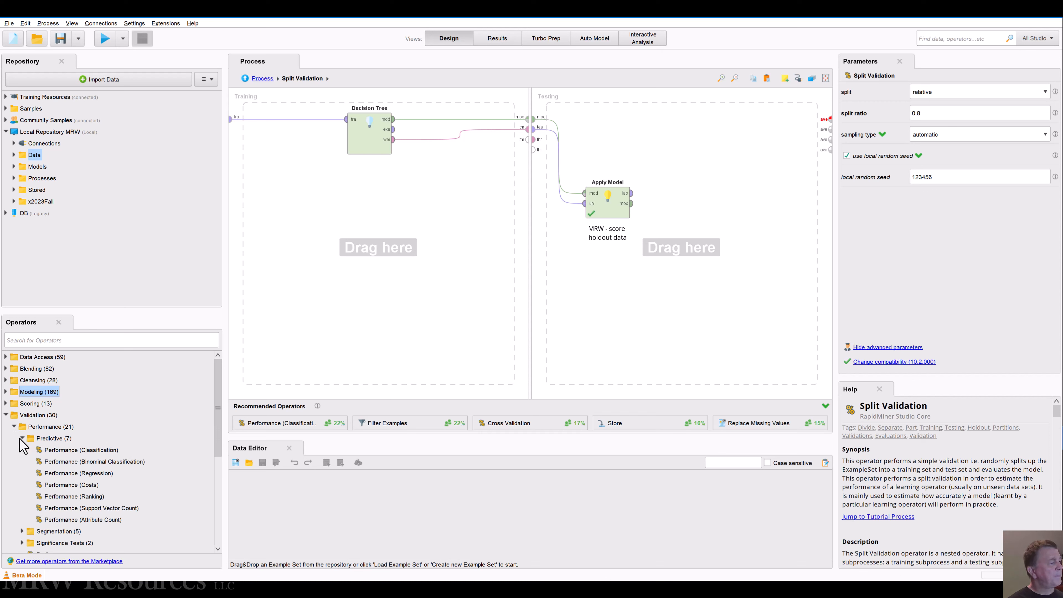
left_click(79, 447)
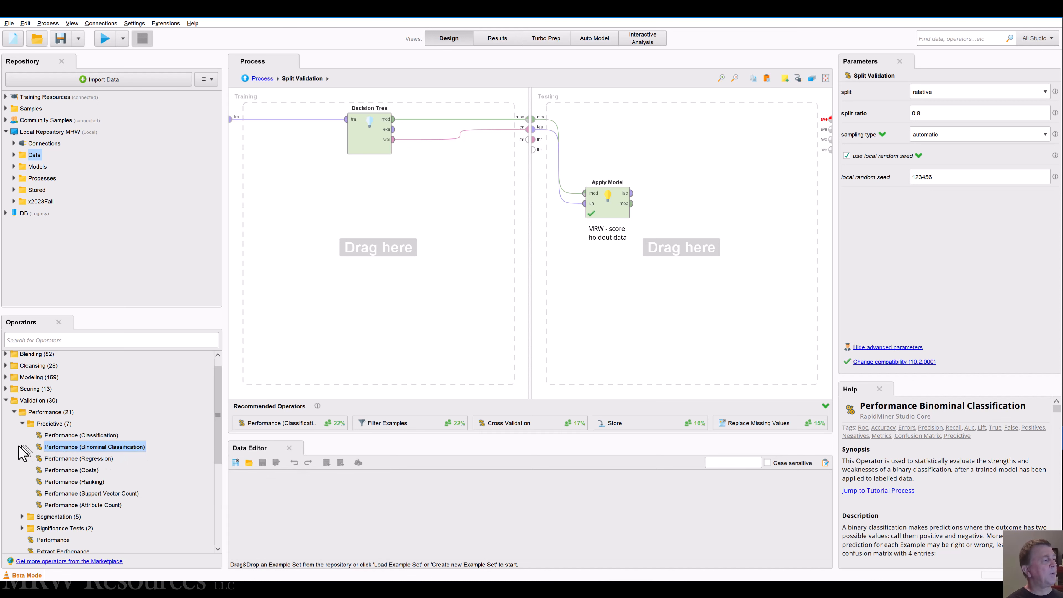
left_click_drag(58, 453, 703, 196)
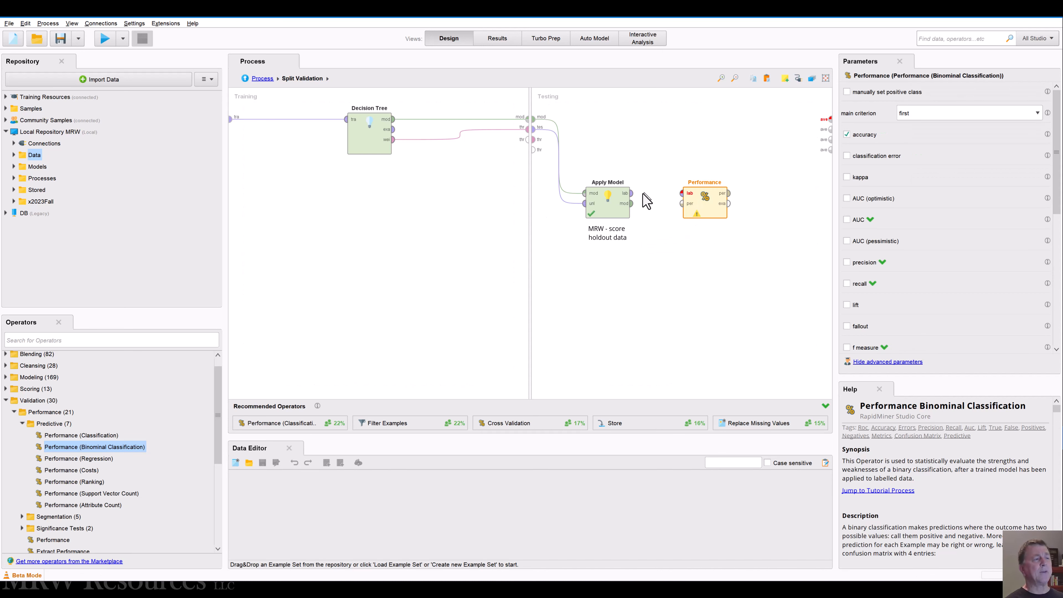
left_click_drag(633, 194, 682, 194)
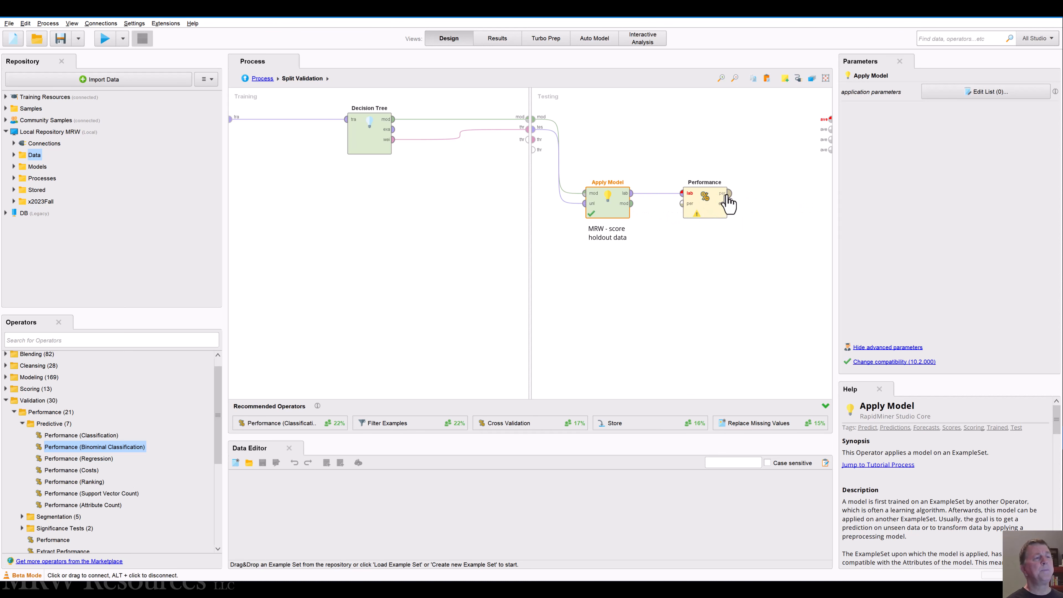
double_click(727, 195)
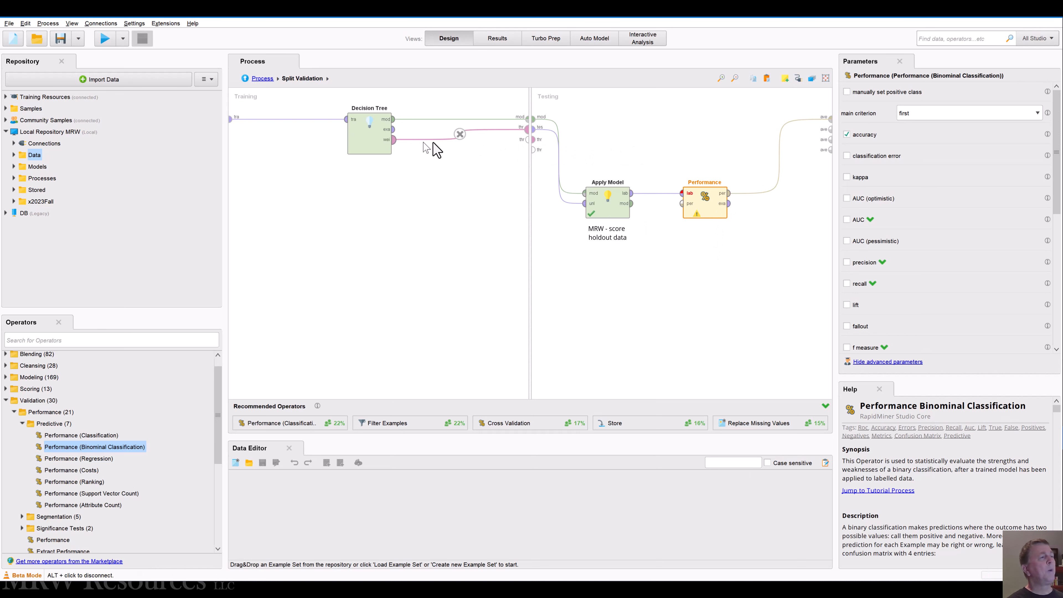
left_click(533, 129)
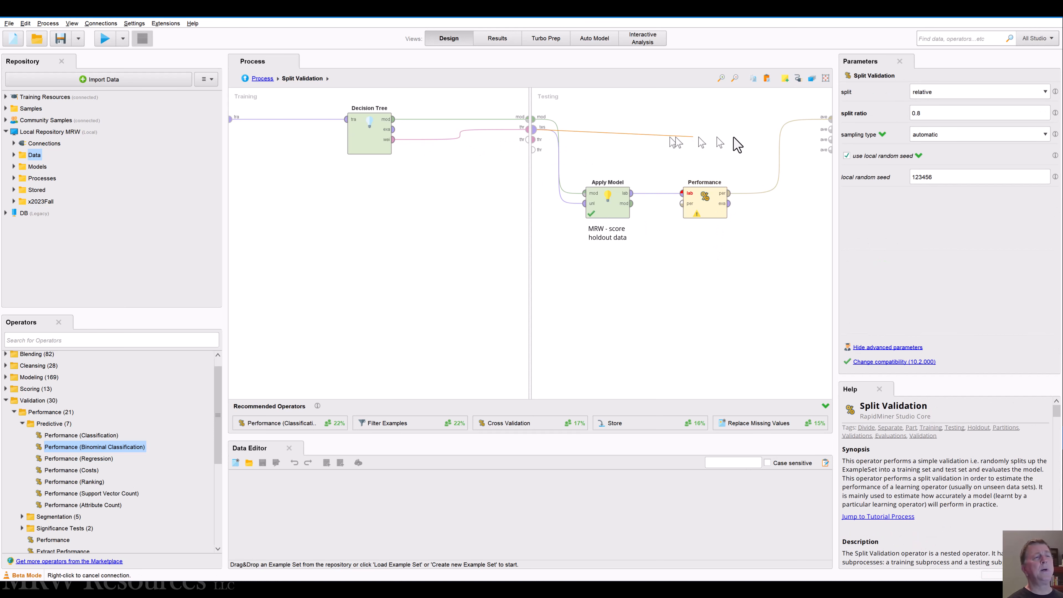
left_click(828, 127)
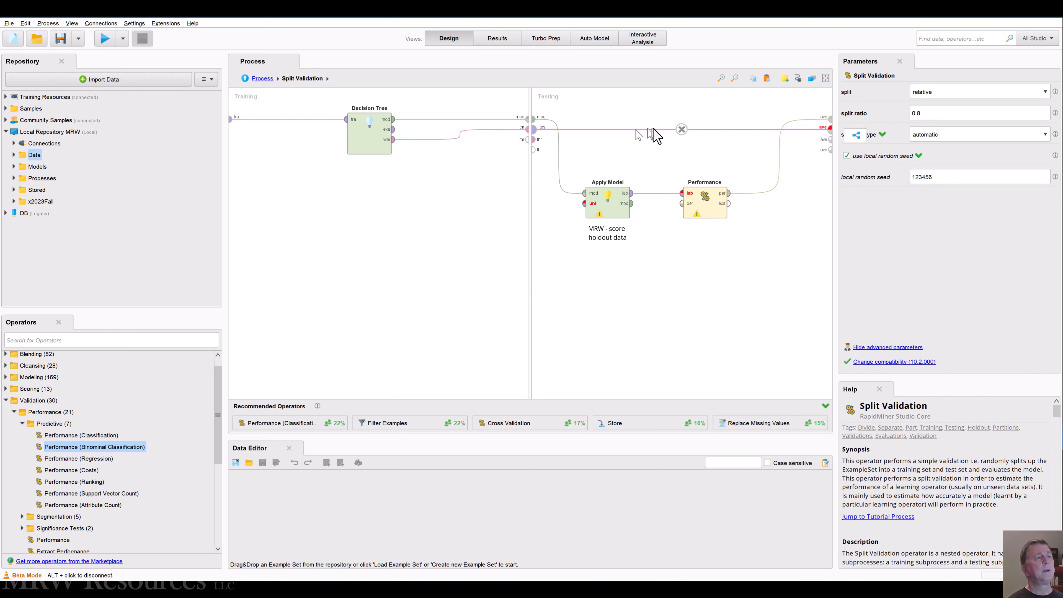
left_click(681, 129)
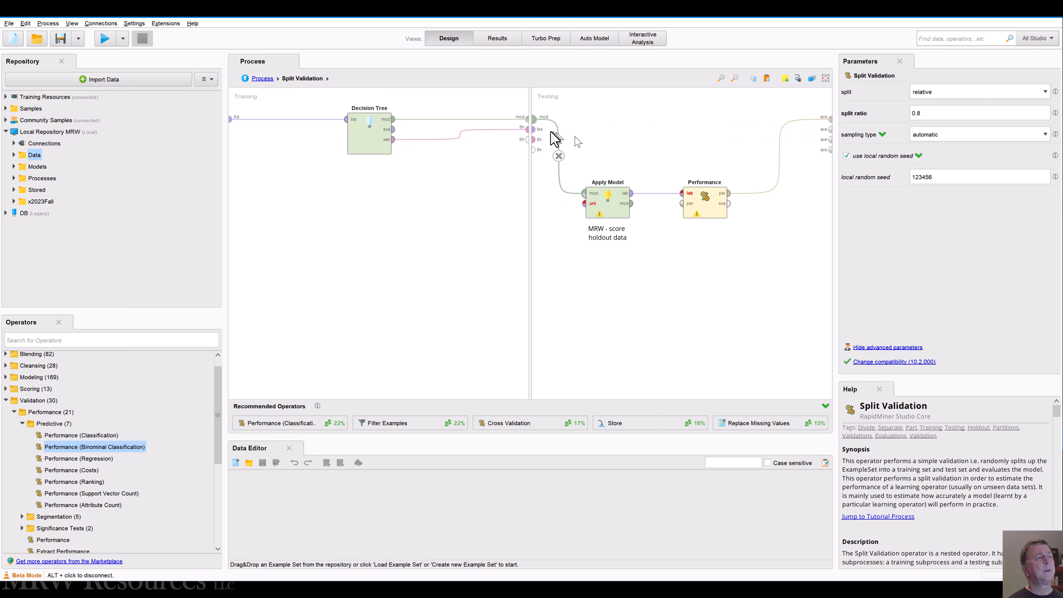
Step: Connect the testing side's first through port to the third average output
left_click(533, 140)
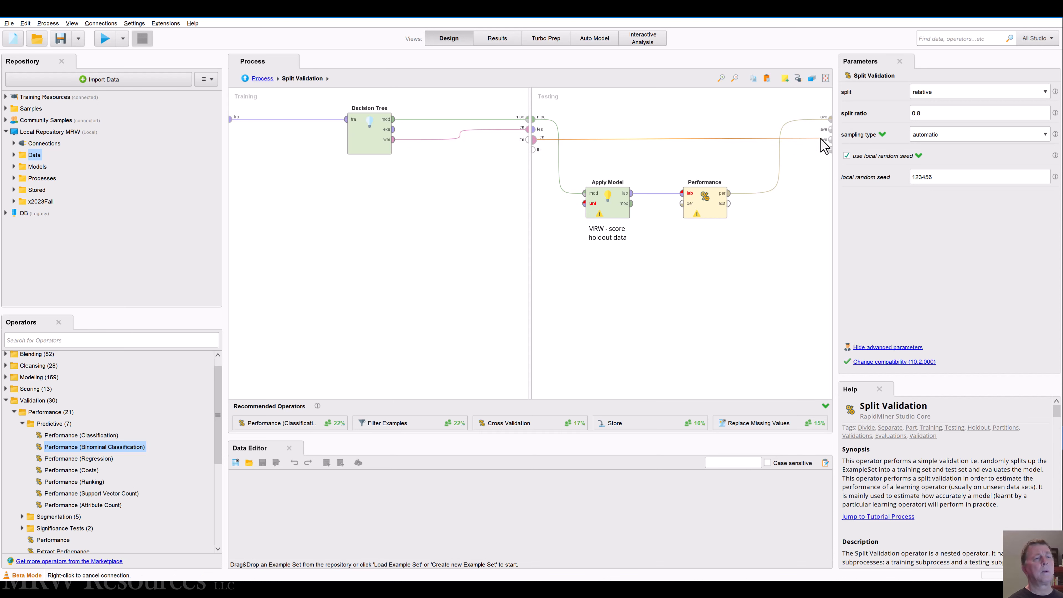
left_click(830, 140)
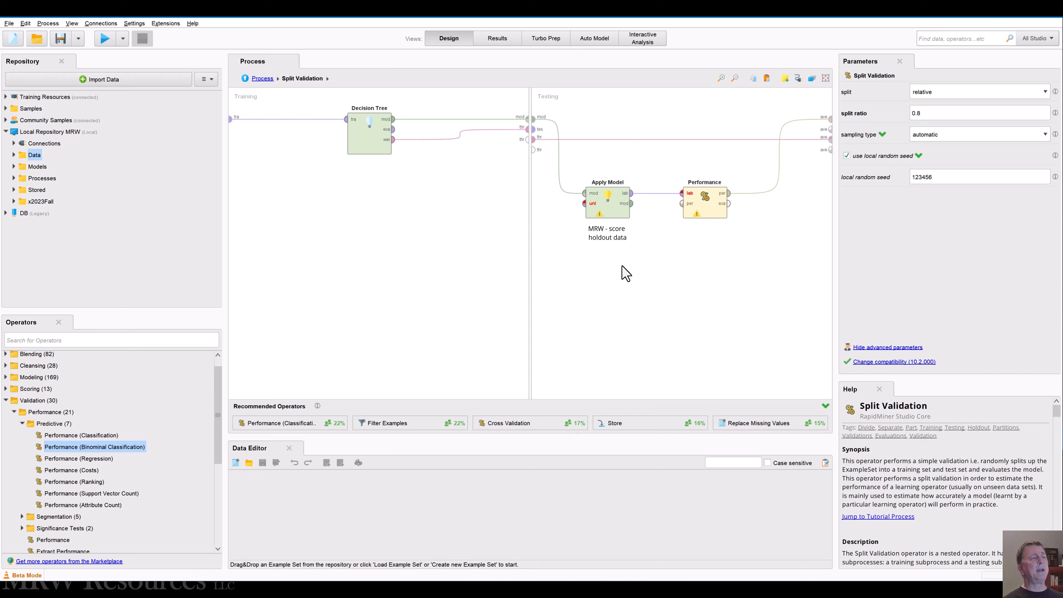
Step: Move Apply Model up level with the testing ports, and connect the test set to its unlabelled data input
left_click(603, 211)
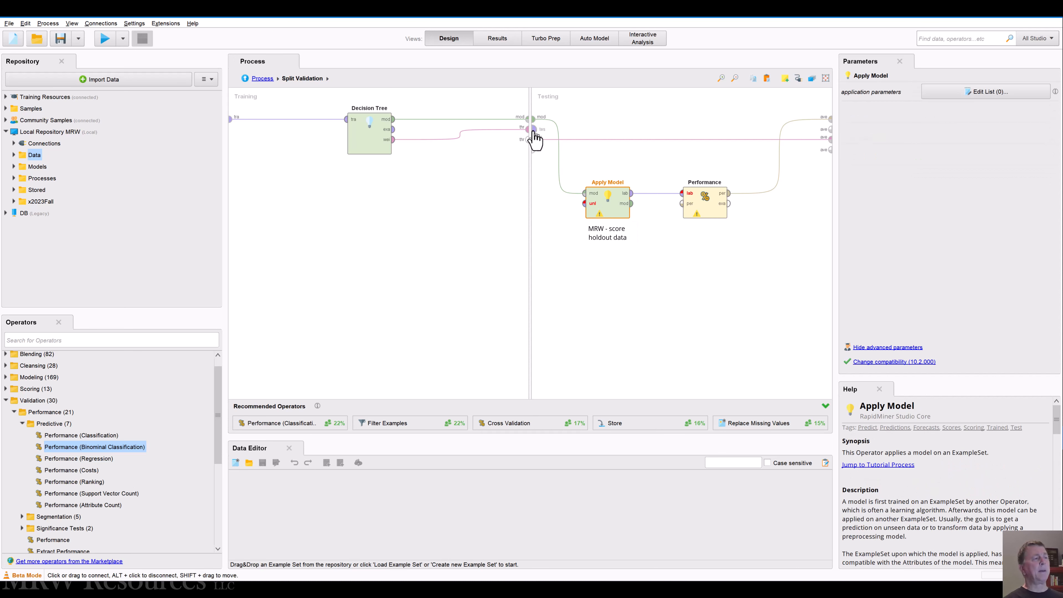
left_click_drag(533, 129, 605, 133)
left_click(627, 201)
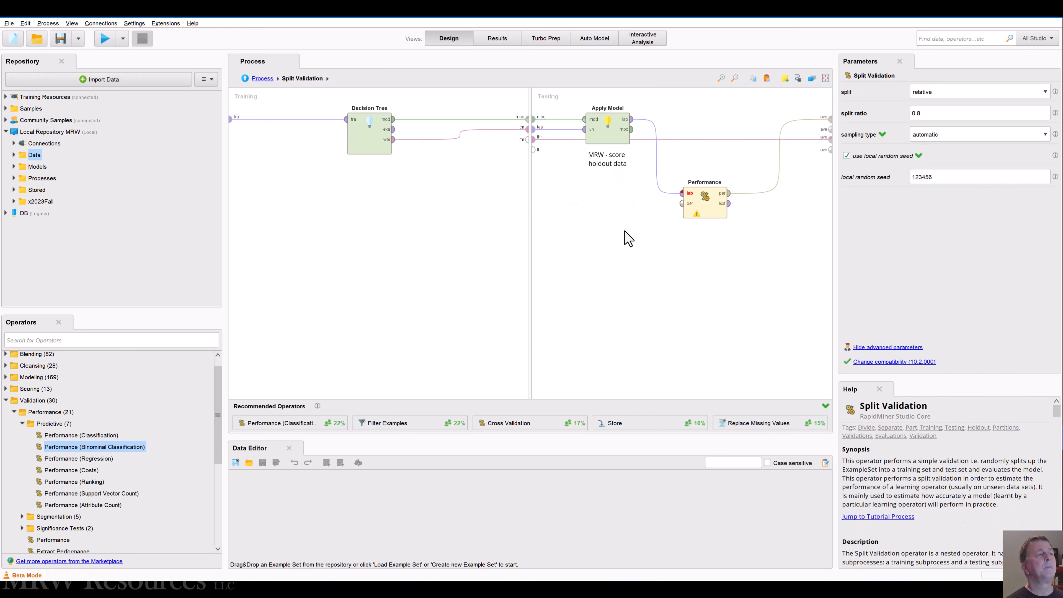
left_click(703, 208)
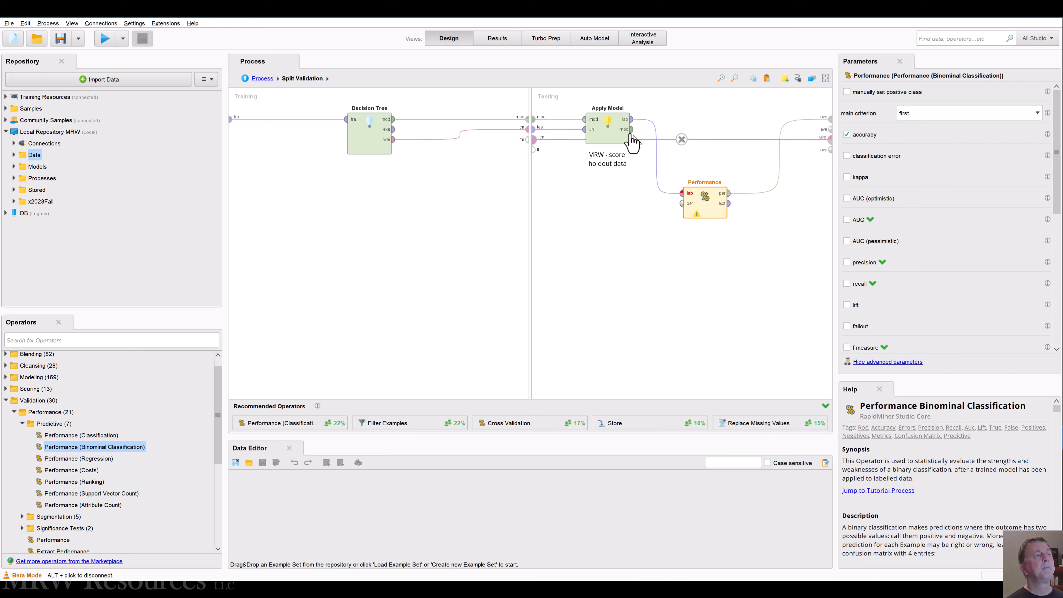
left_click(633, 207)
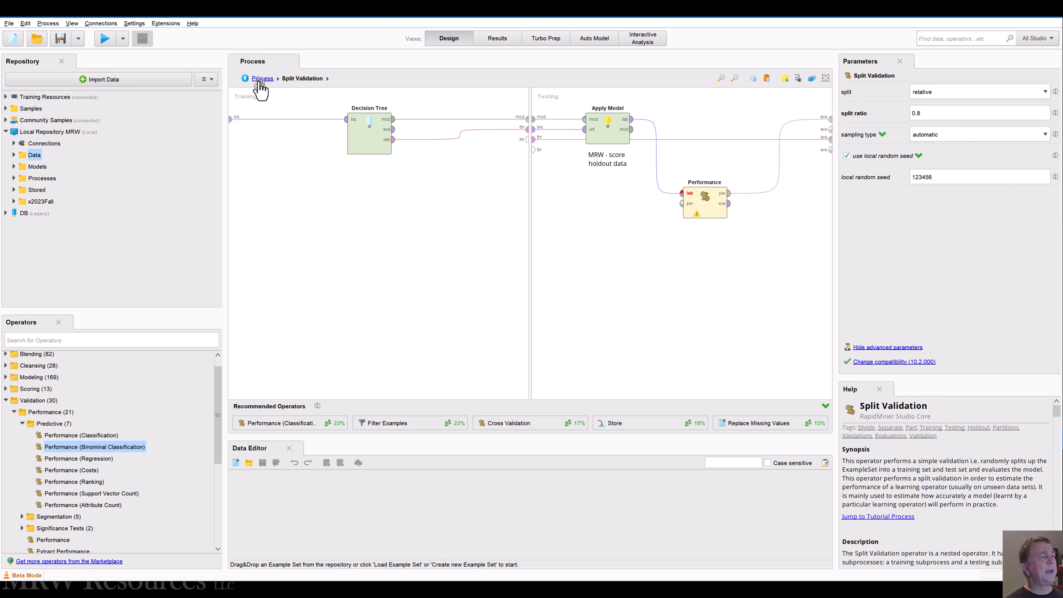
Step: Return to the main process and disconnect both Split Validation average outputs from the results
left_click(259, 82)
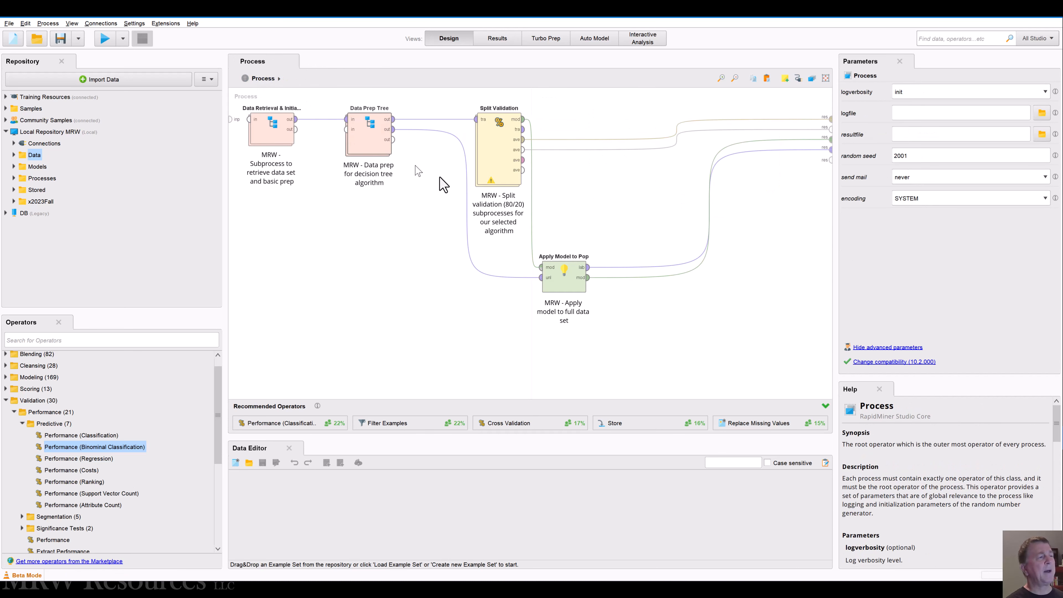
left_click(675, 133, "alt")
left_click(674, 144, "alt")
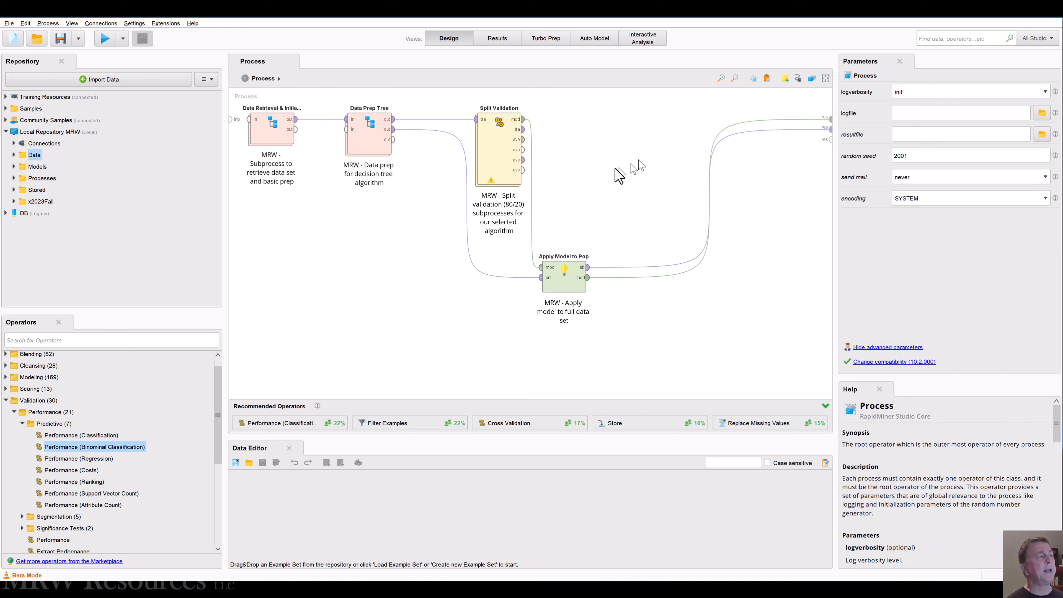
Step: Connect Split Validation's first and third average outputs to the process results
left_click(499, 167)
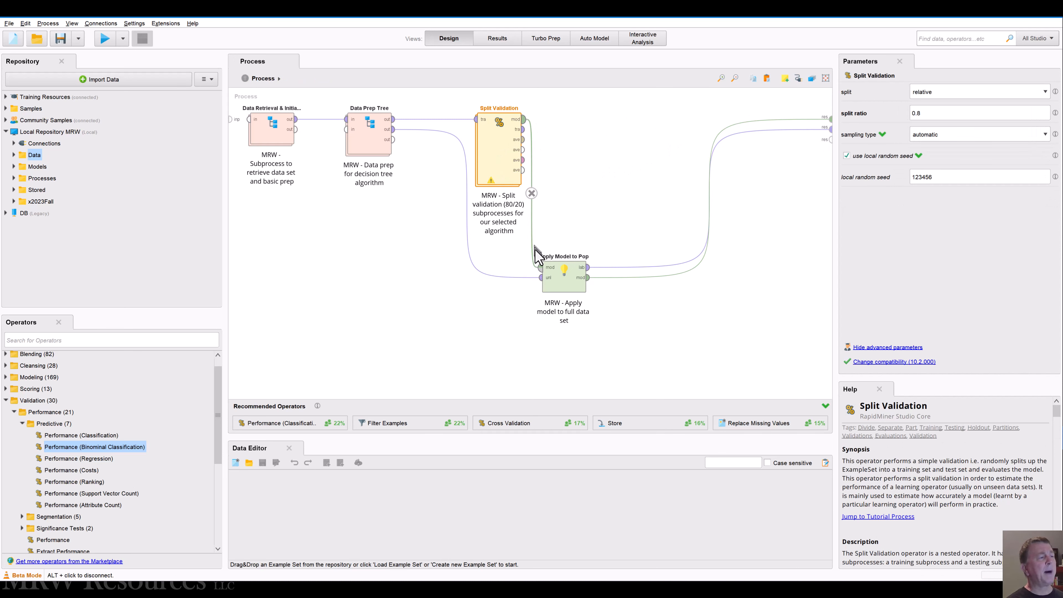
double_click(523, 141)
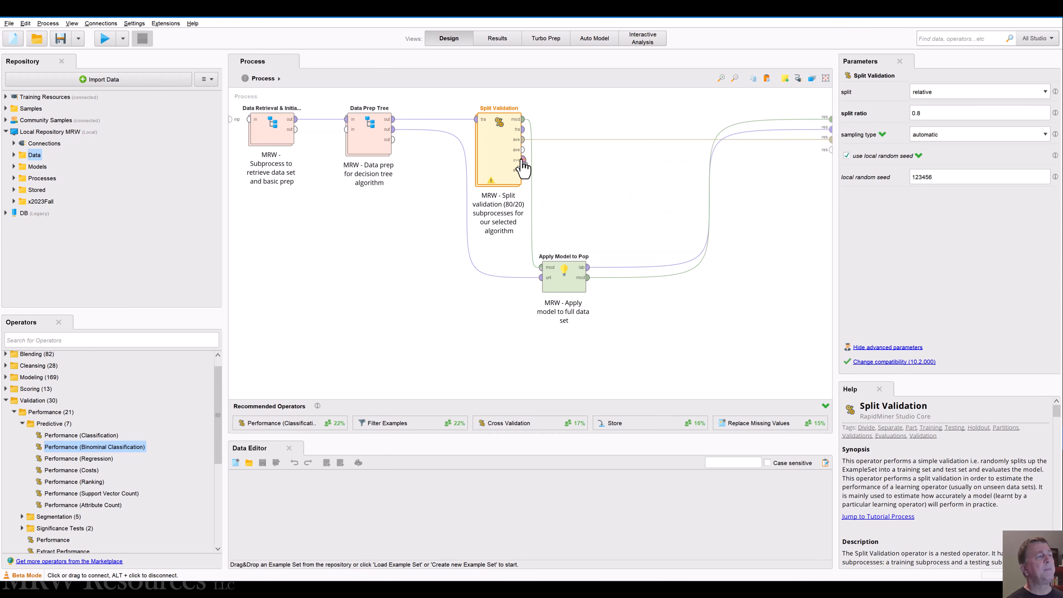
double_click(523, 160)
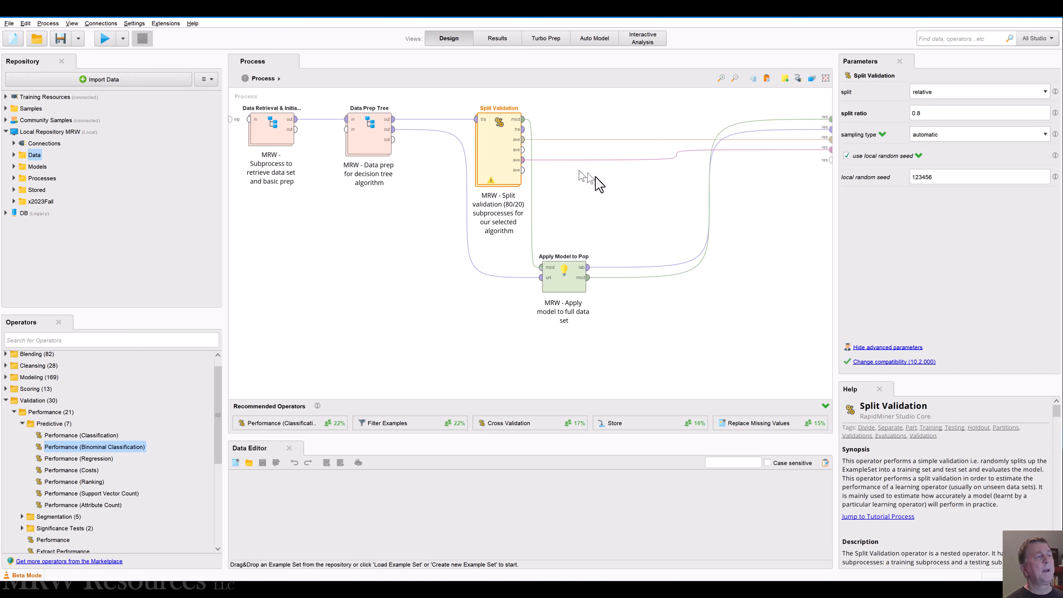
Step: Save and run the process, and open the resulting performance vector
left_click(601, 190)
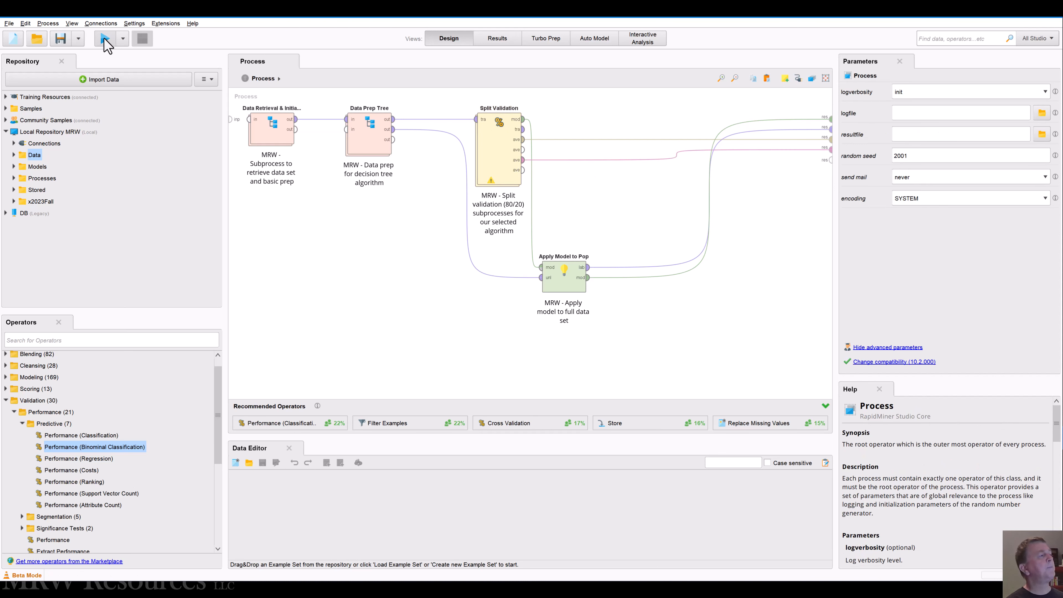
left_click(105, 40)
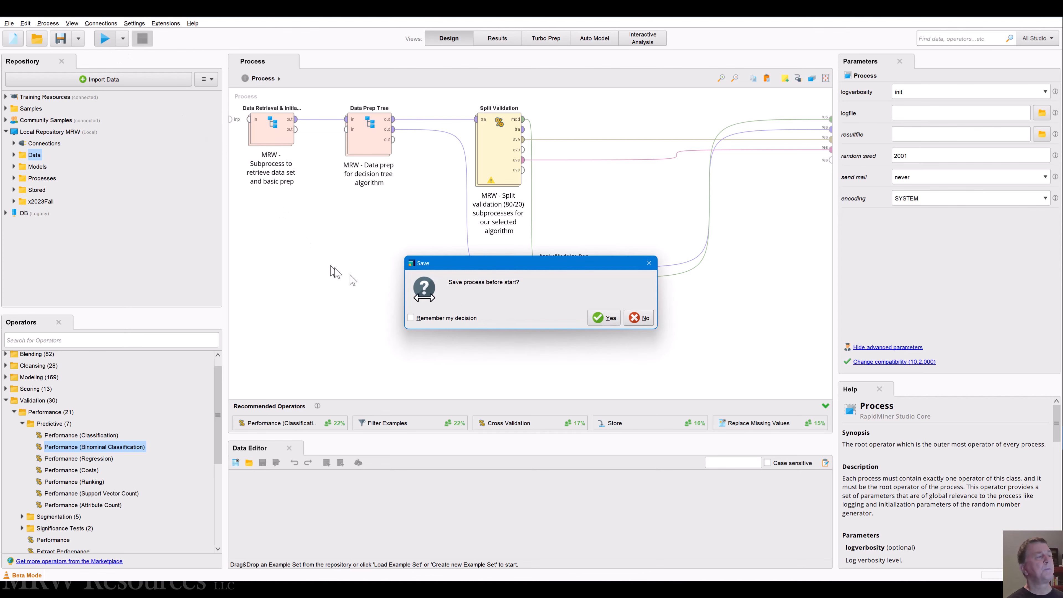
left_click(604, 318)
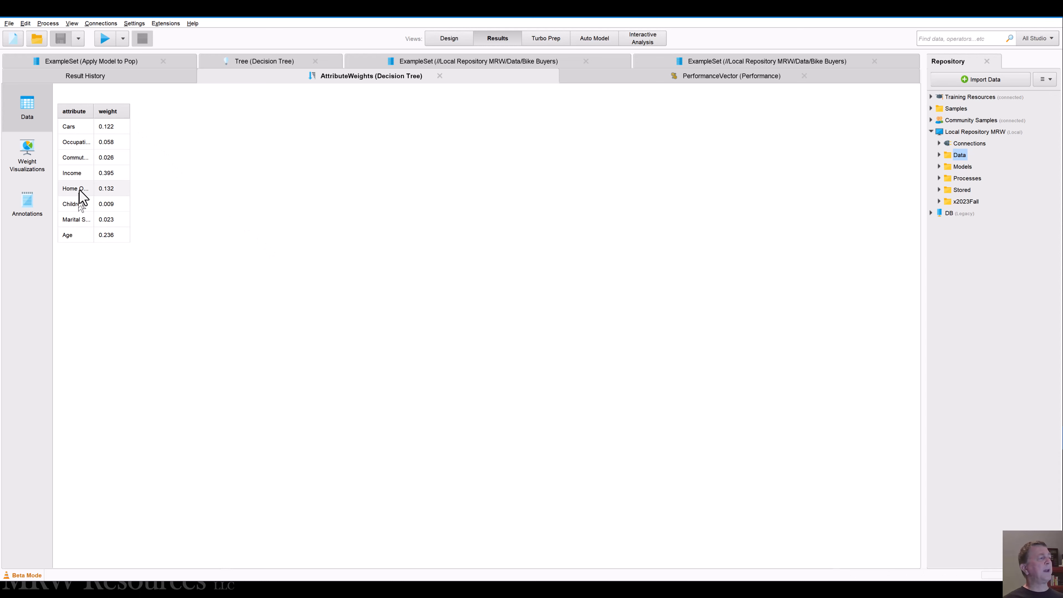
left_click(706, 78)
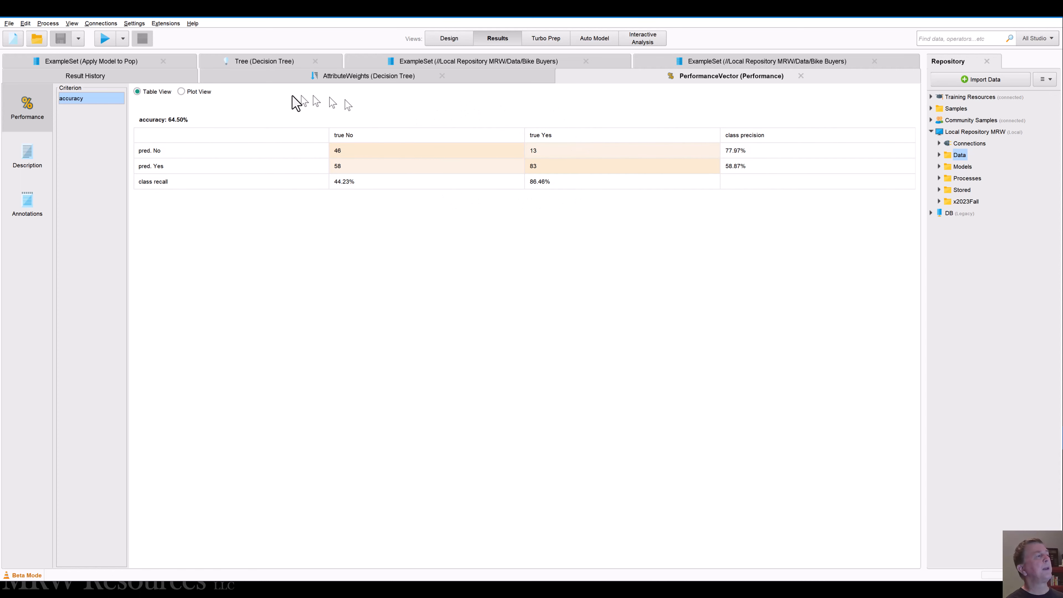
Step: Return to the process design and set the main criterion of the Performance operator inside Split Validation to AUC
left_click(447, 39)
left_click(510, 144)
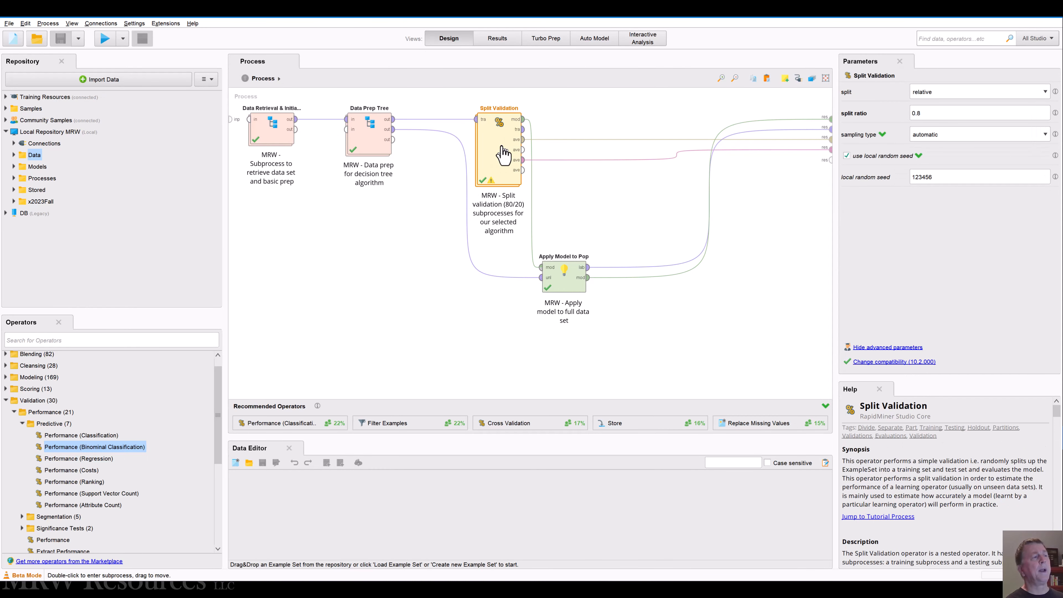
double_click(509, 144)
left_click(711, 212)
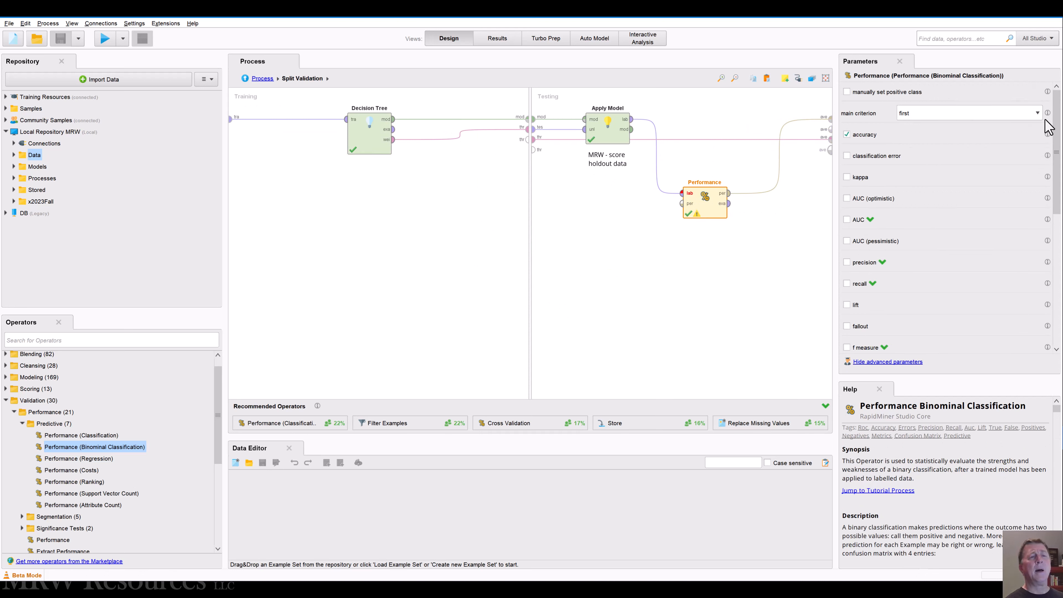
left_click(1038, 114)
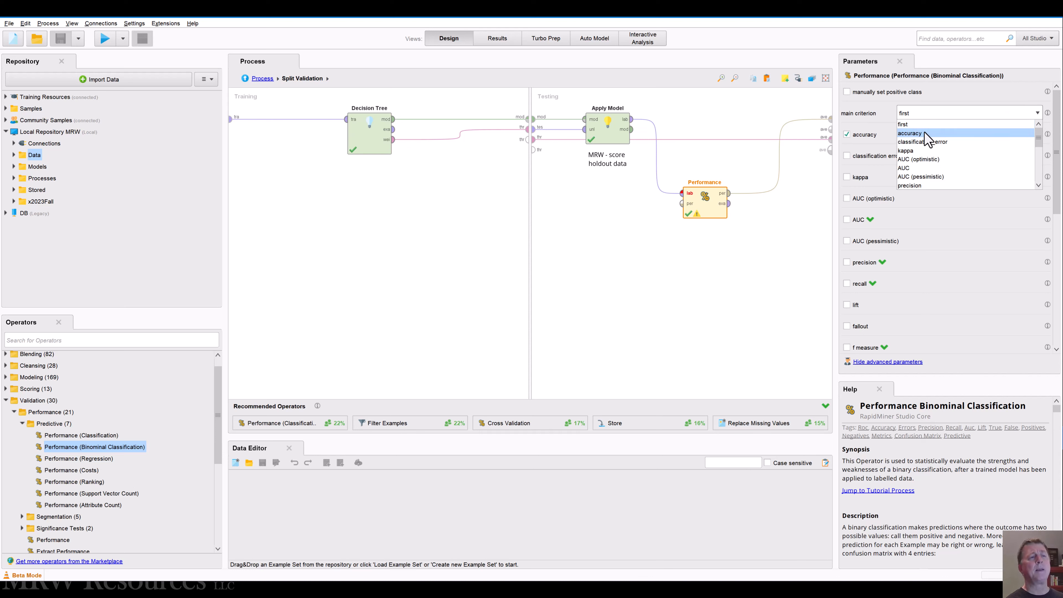
left_click(922, 168)
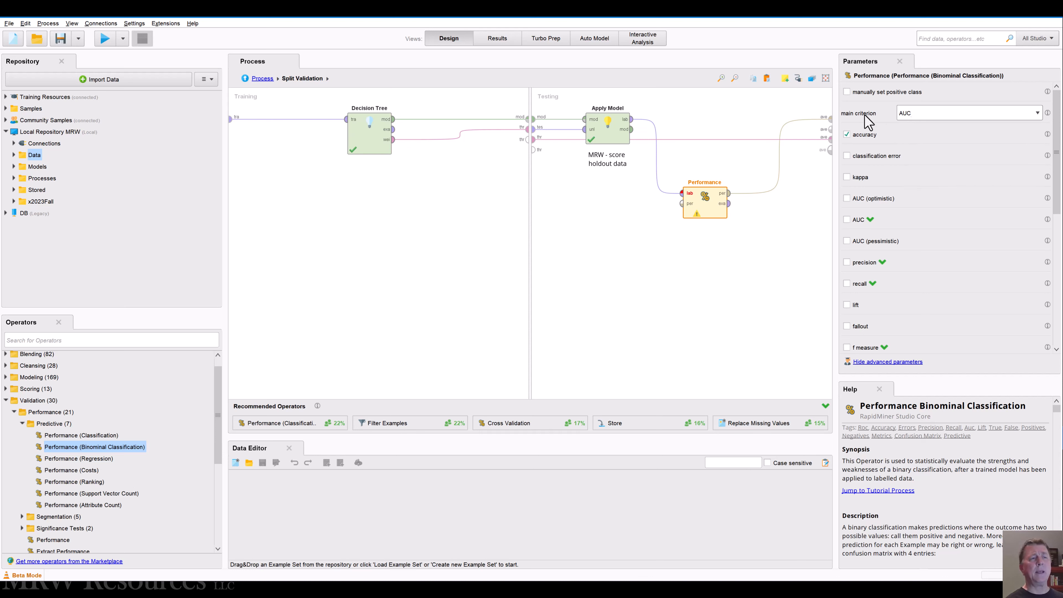
Step: Enable classification error, kappa, all three AUC variants, precision, recall, lift, fallout and f measure for the Performance operator
left_click(847, 155)
left_click(847, 177)
left_click(847, 241)
left_click(847, 347)
Step: Enable the false/true positive and negative measures, sensitivity, specificity, youden, positive and negative predictive value, and psep
left_click_drag(1056, 190, 1059, 272)
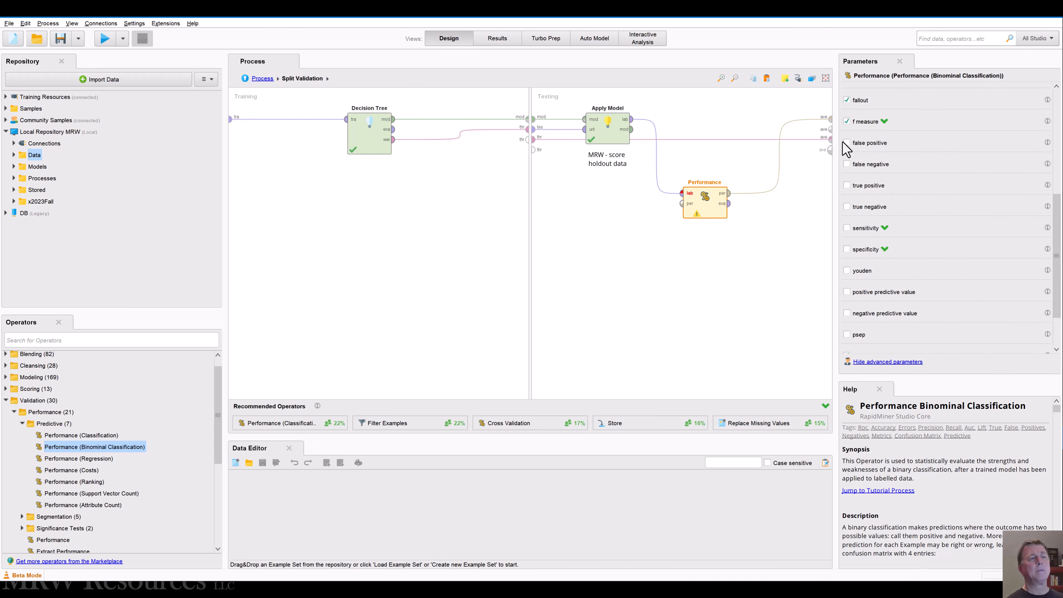
left_click(846, 164)
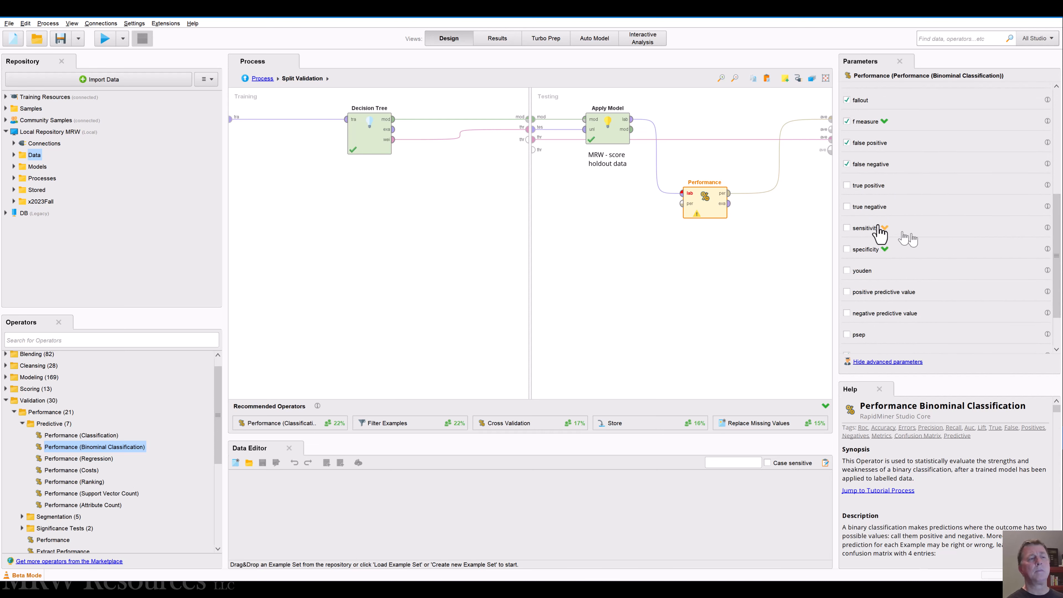
left_click(847, 185)
left_click(847, 207)
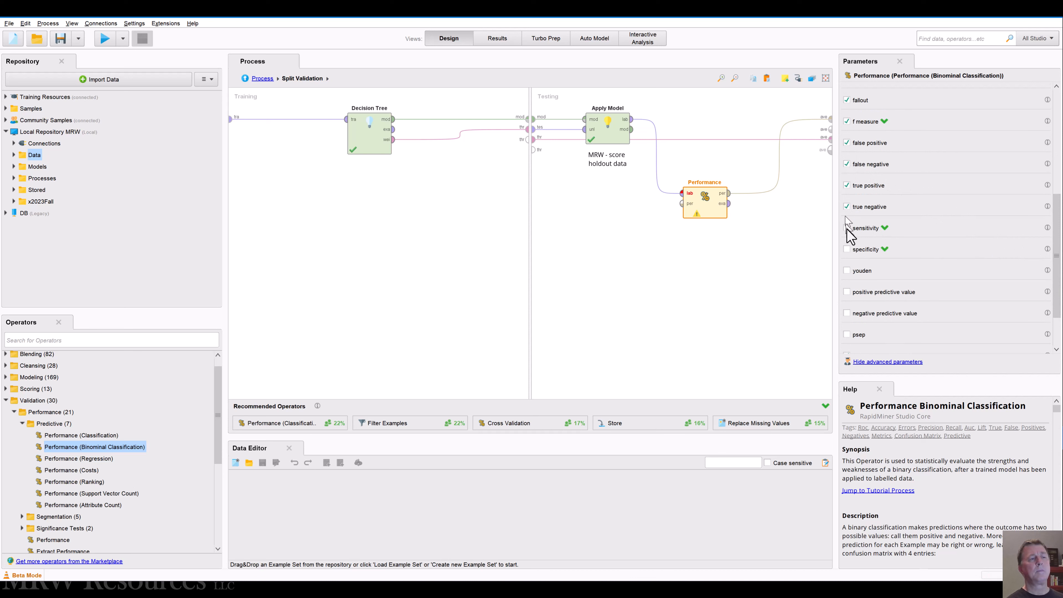
left_click(847, 291)
left_click(847, 313)
left_click(847, 334)
Step: Set the Performance operator's main criterion to f_measure
left_click_drag(1055, 276, 1018, 107)
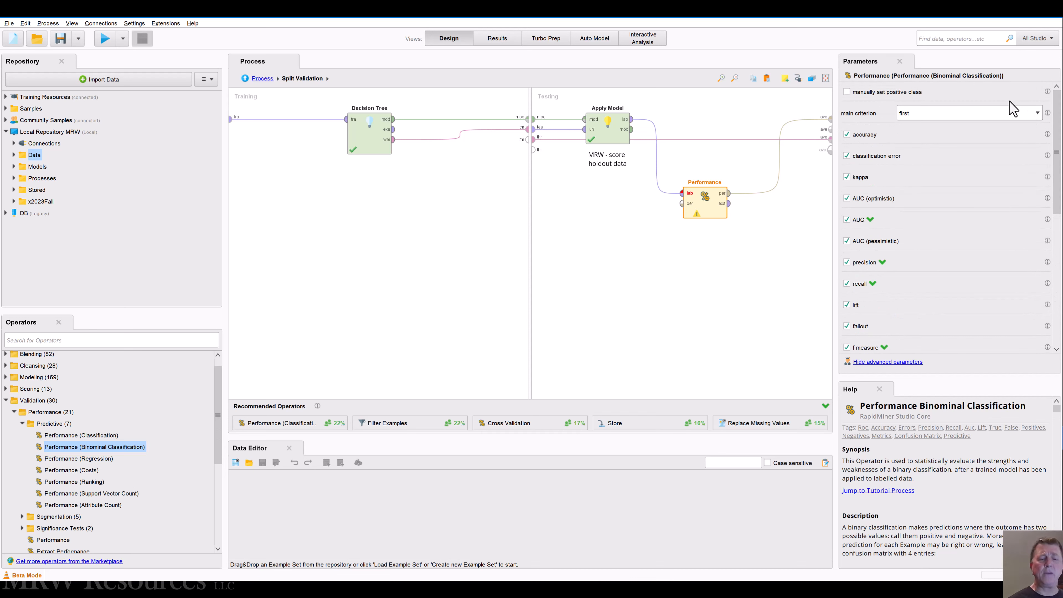
left_click(1037, 114)
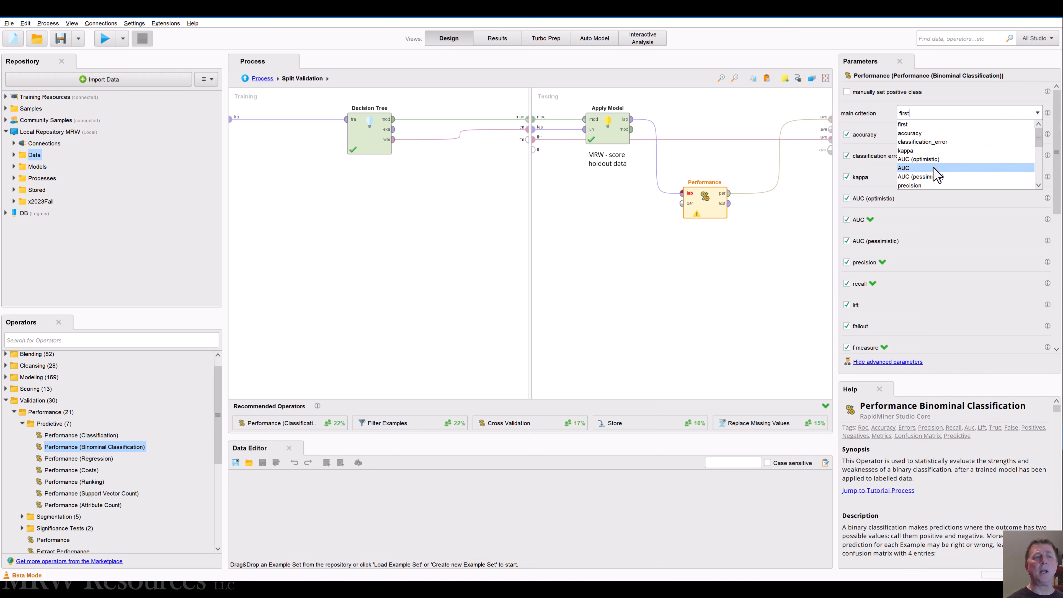
scroll(935, 174, "down", 2)
left_click(926, 175)
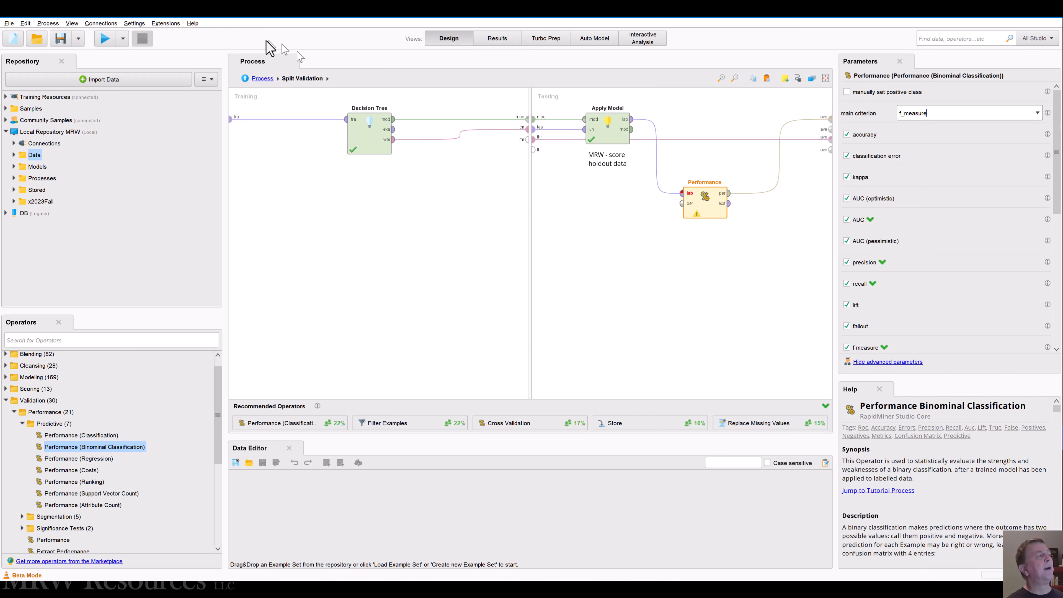
Step: Return to the main process, save it and run it again
left_click(262, 78)
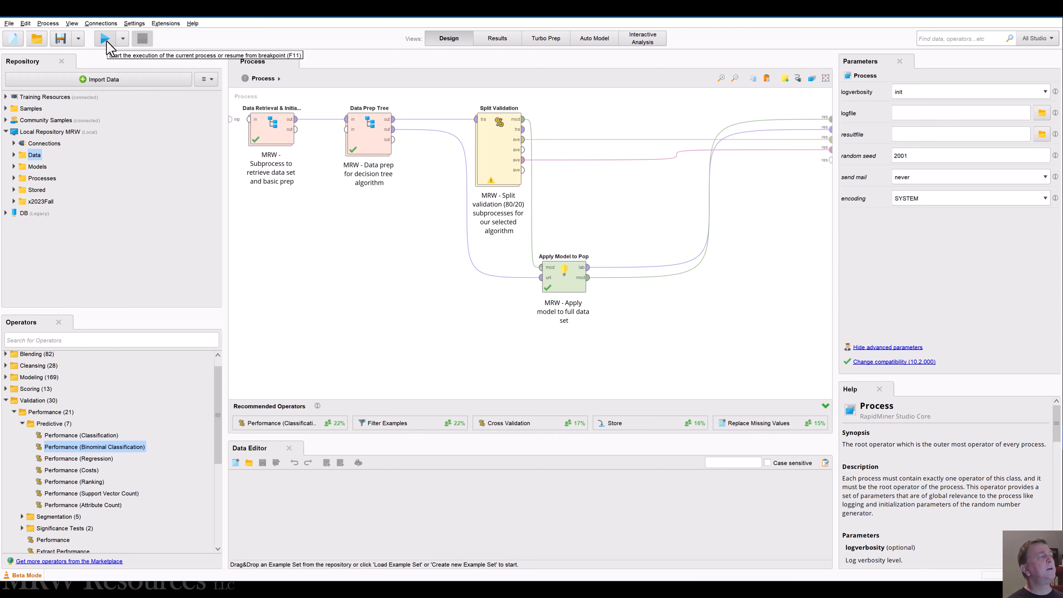
left_click(105, 39)
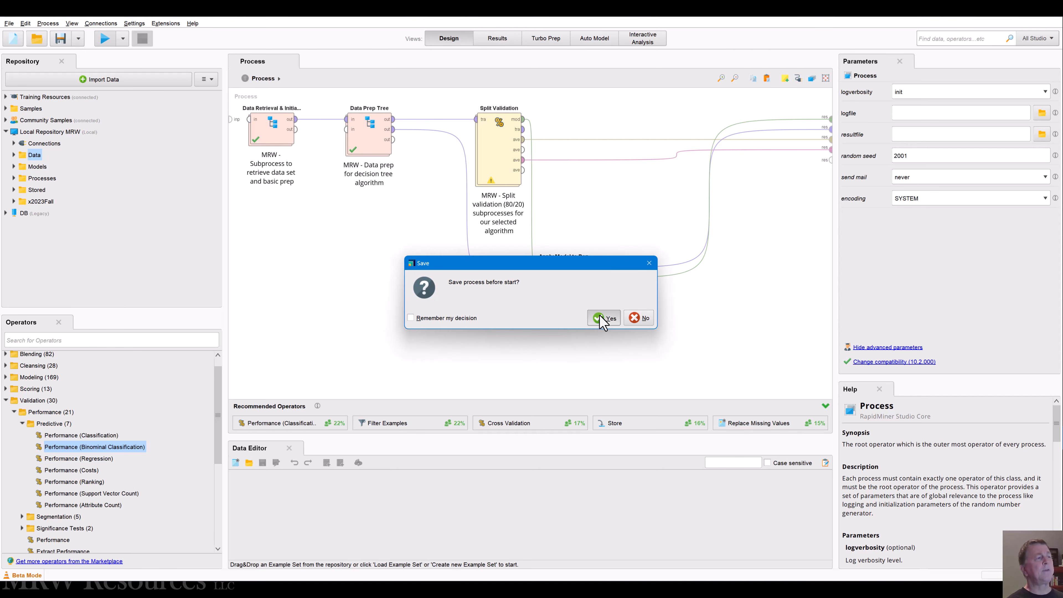
left_click(603, 320)
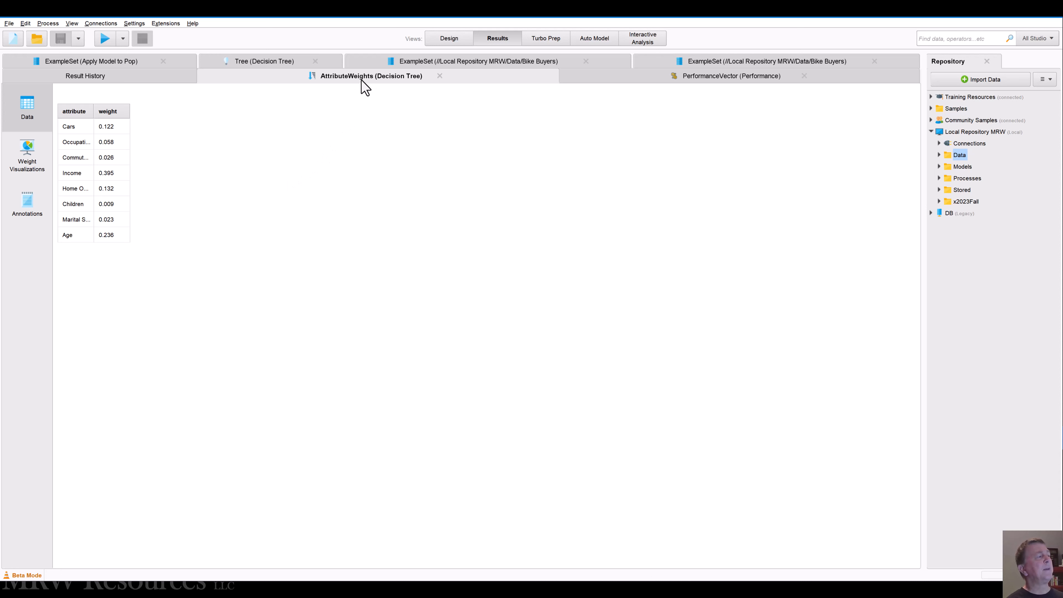
Step: Sort the decision tree's attribute weights in descending order and widen the attribute column to show the full names
left_click(109, 112)
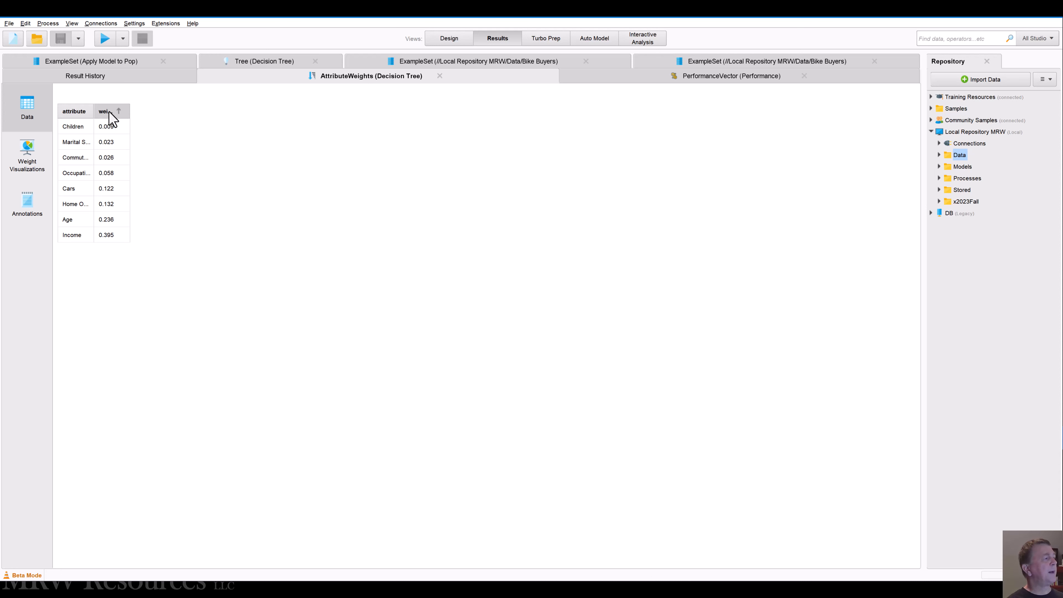
left_click(109, 112)
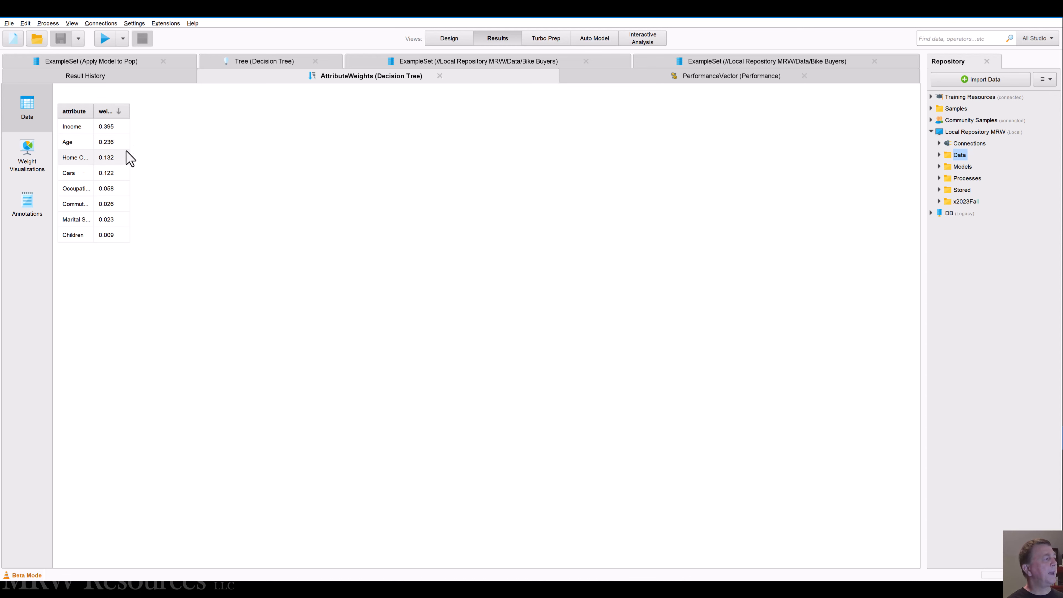
left_click_drag(93, 111, 138, 116)
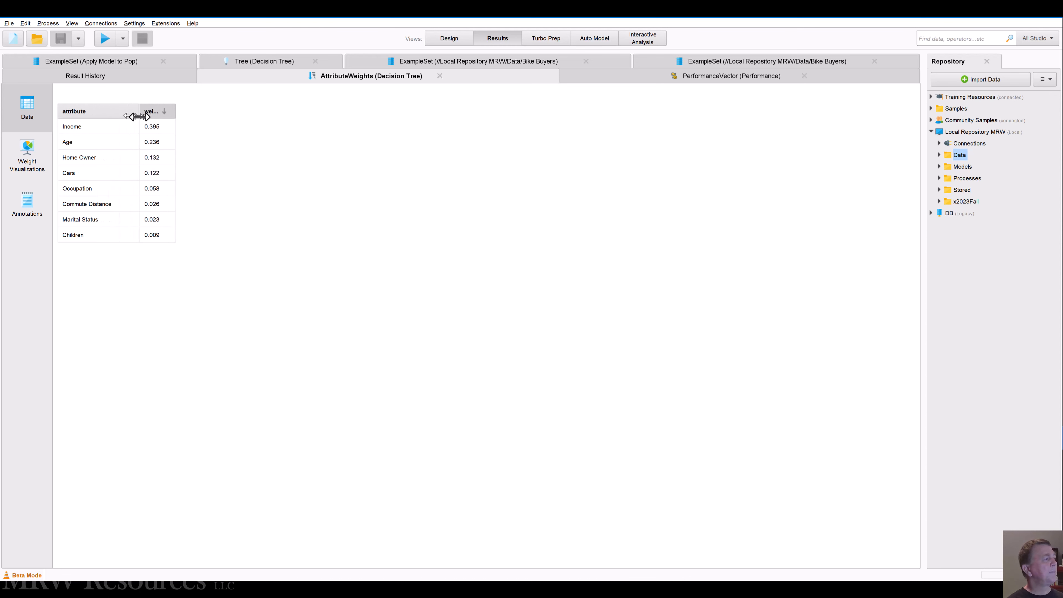
Step: Examine the AUC chart and the f measure table in the performance results
left_click(724, 80)
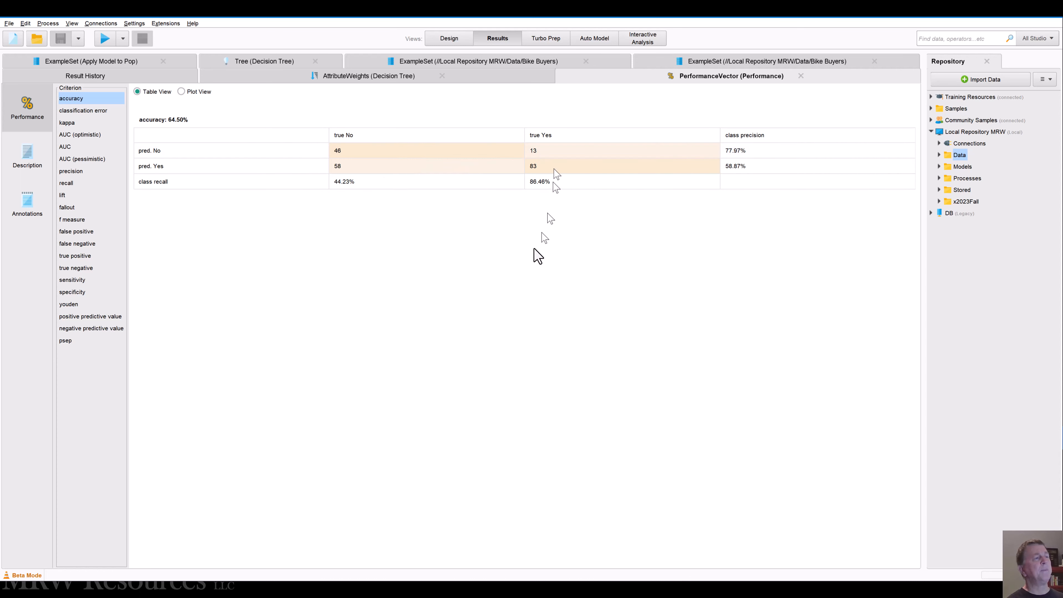
left_click(77, 148)
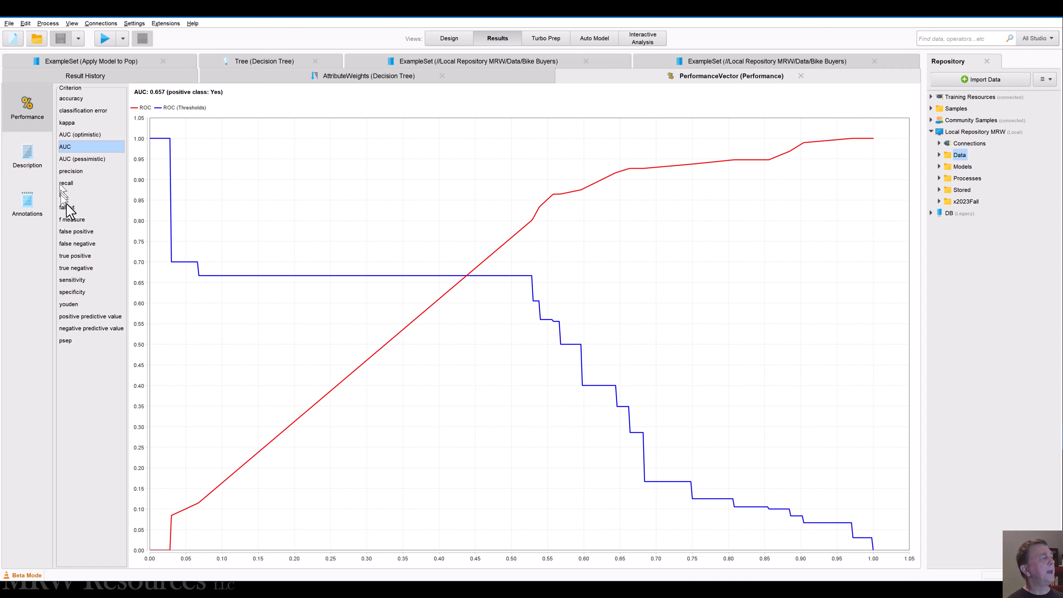
left_click(73, 220)
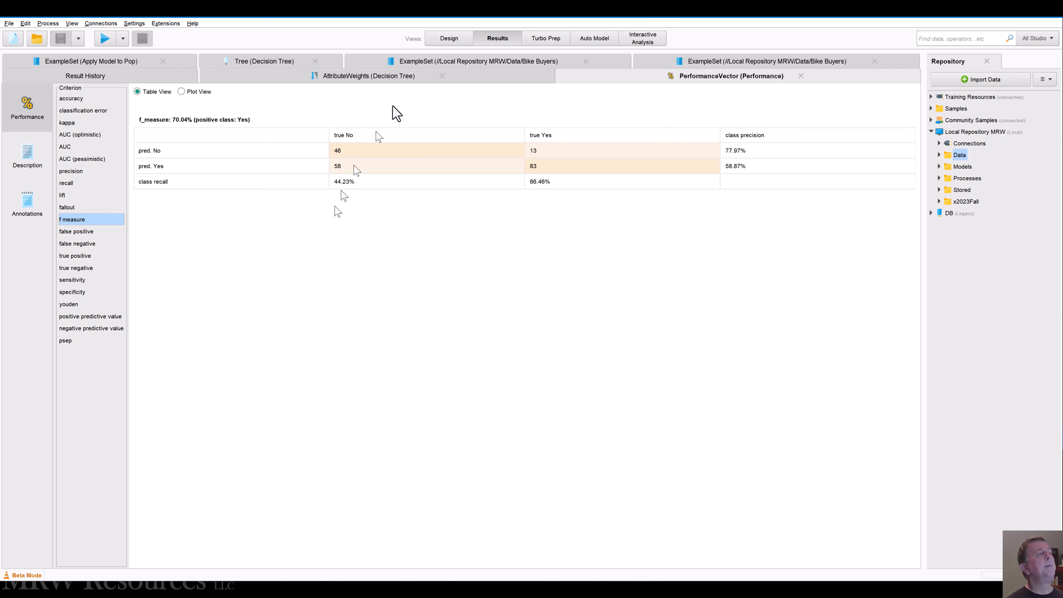
left_click(449, 39)
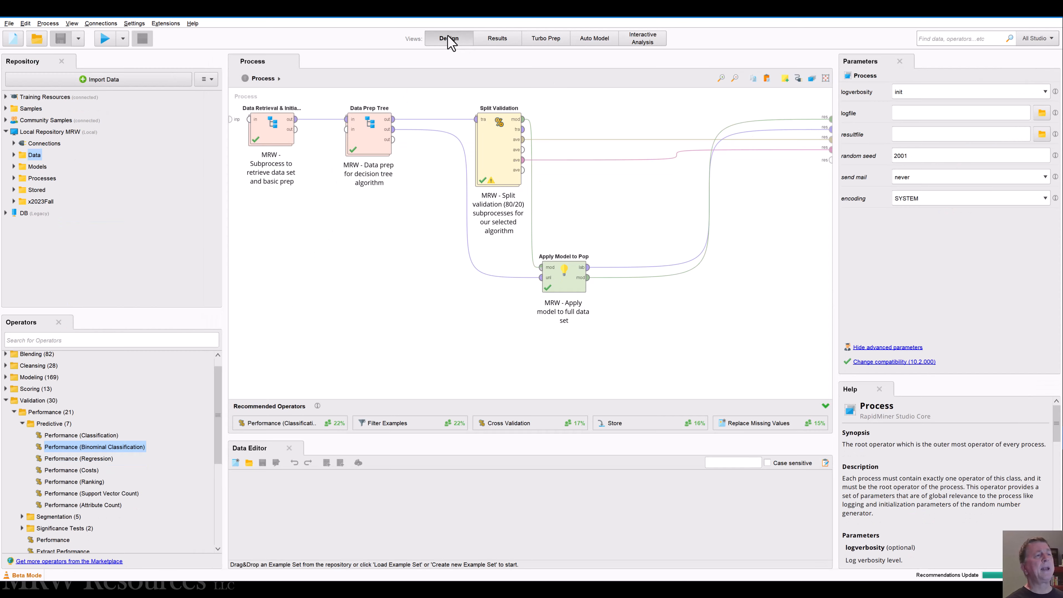
left_click(488, 42)
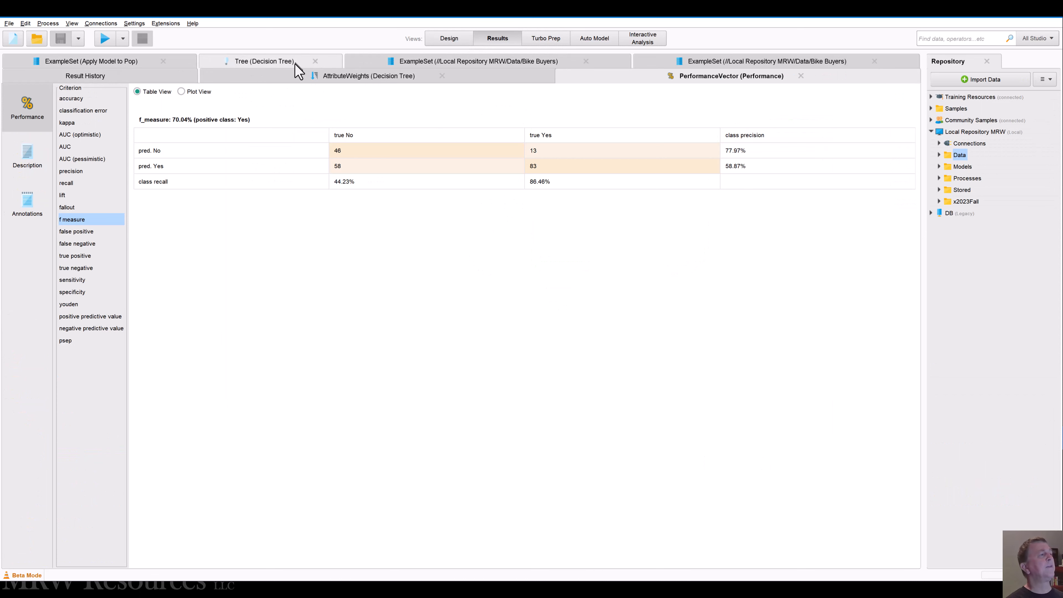
Step: Show the whole decision tree graph in the Tree (Tight) layout
left_click(268, 62)
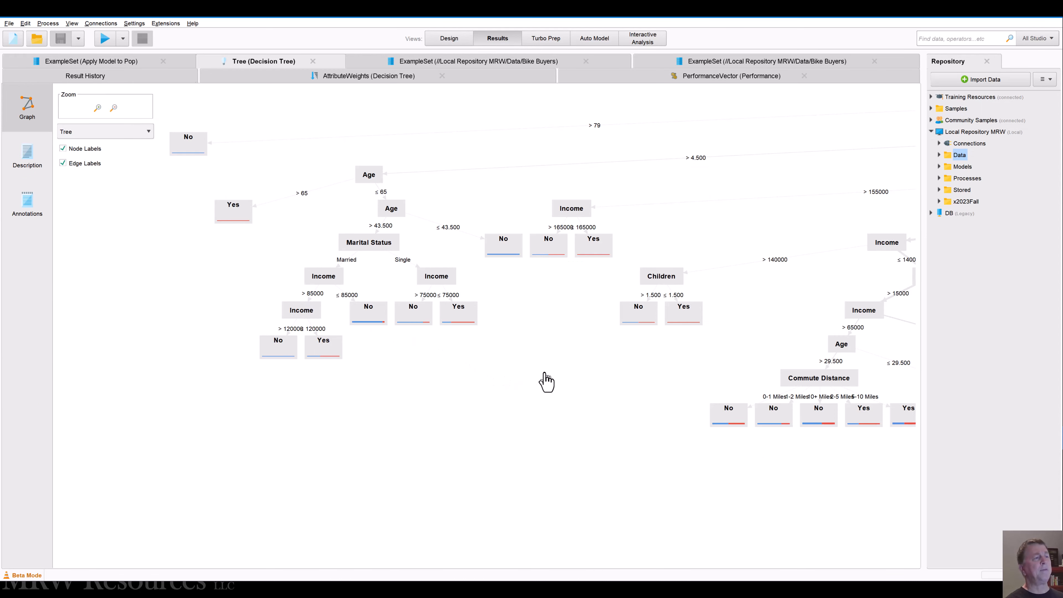
scroll(546, 382, "down", 6)
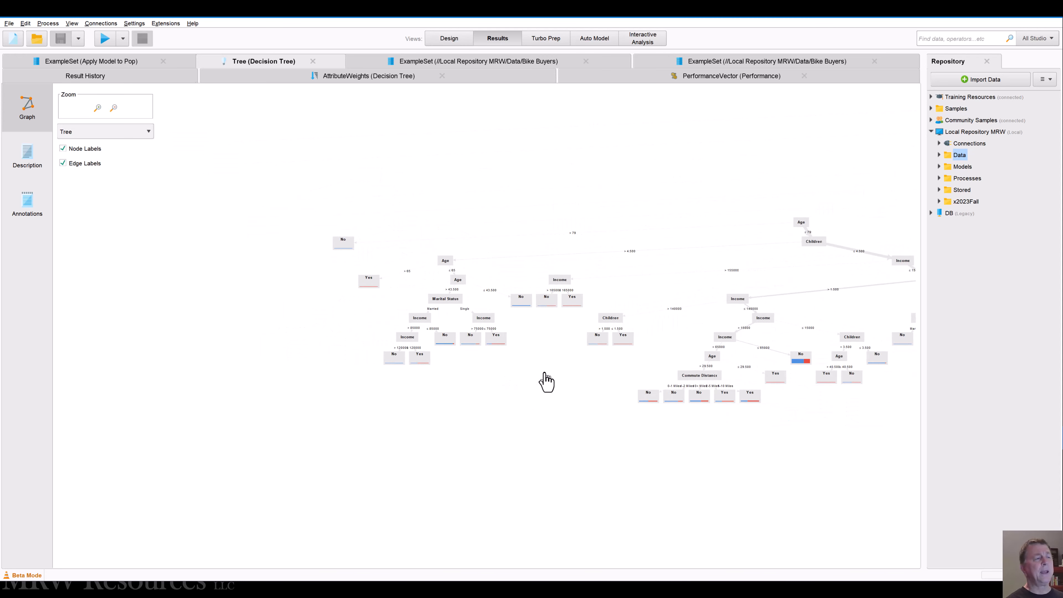
left_click(103, 135)
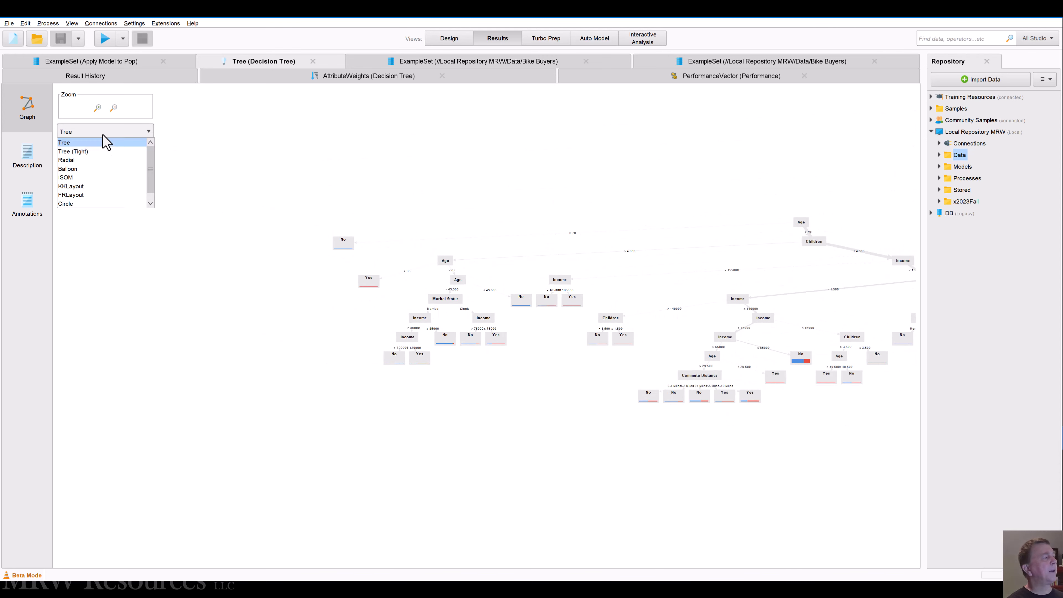
left_click(99, 151)
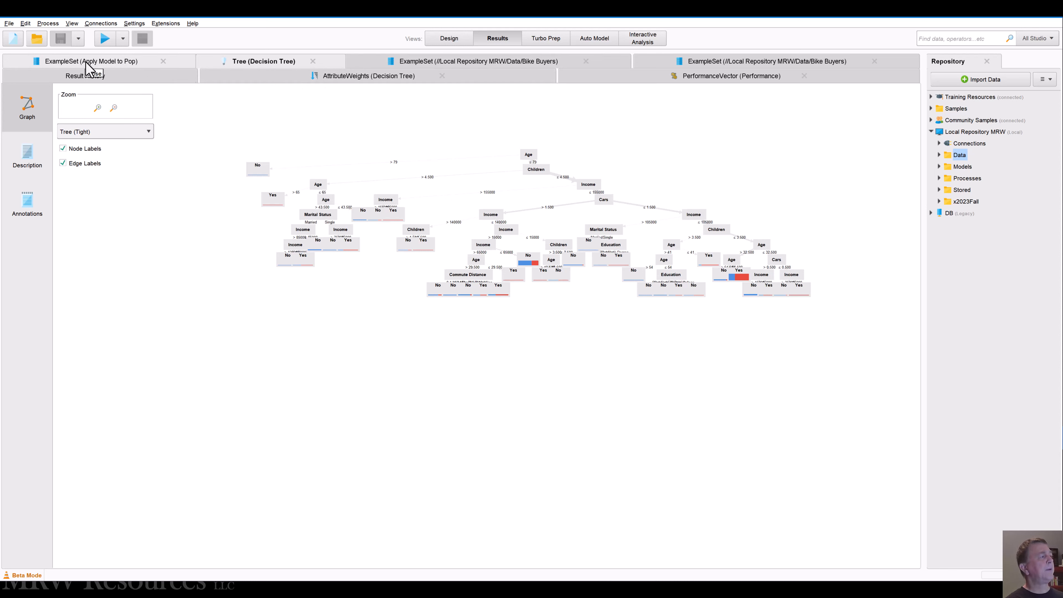
Step: Examine the scored full data set, widening the purchase, prediction and confidence columns to show their full headings
left_click(104, 63)
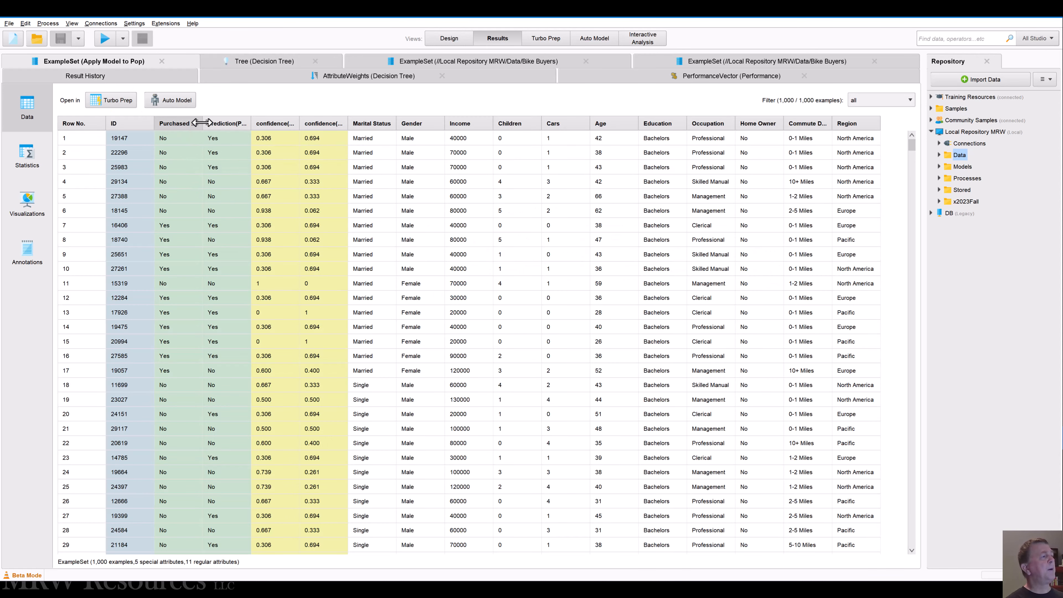
left_click_drag(202, 122, 485, 123)
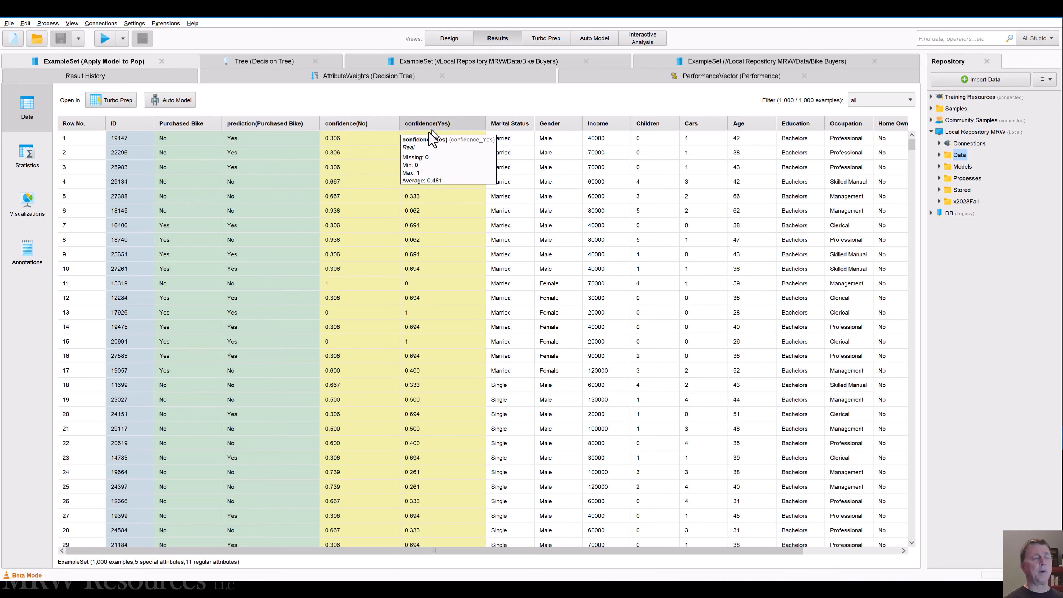
left_click_drag(615, 555, 593, 550)
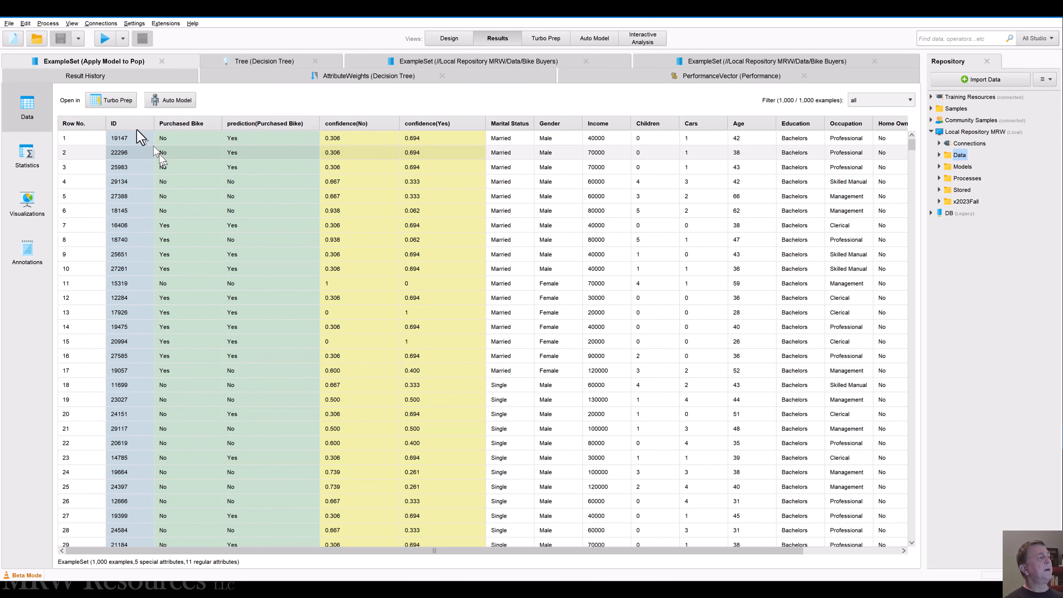
mouse_move(135, 125)
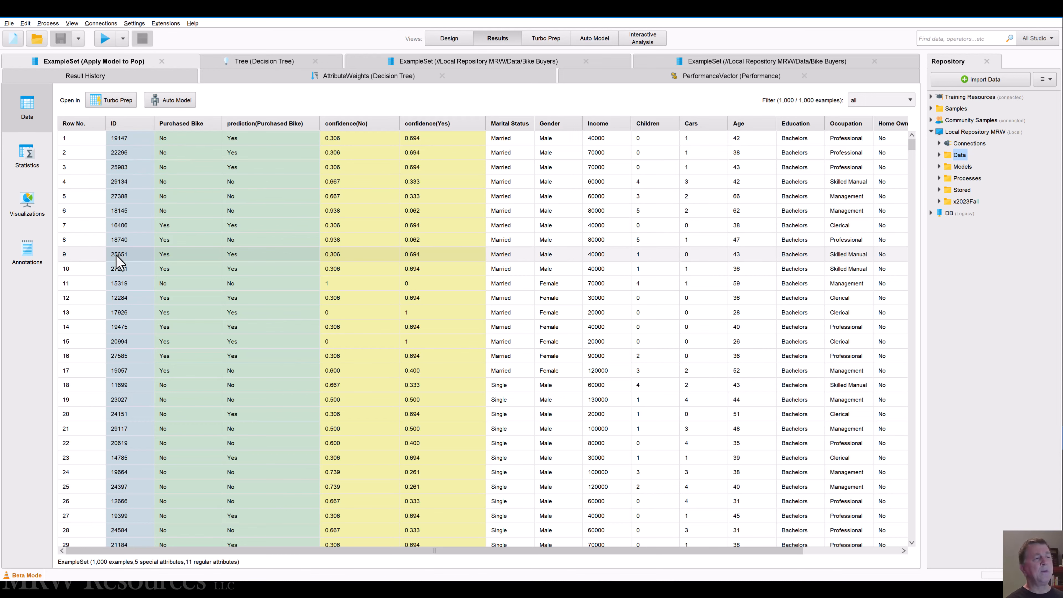
Step: Return to the process design and delete the Decision Tree operator from Split Validation's training subprocess
left_click(444, 39)
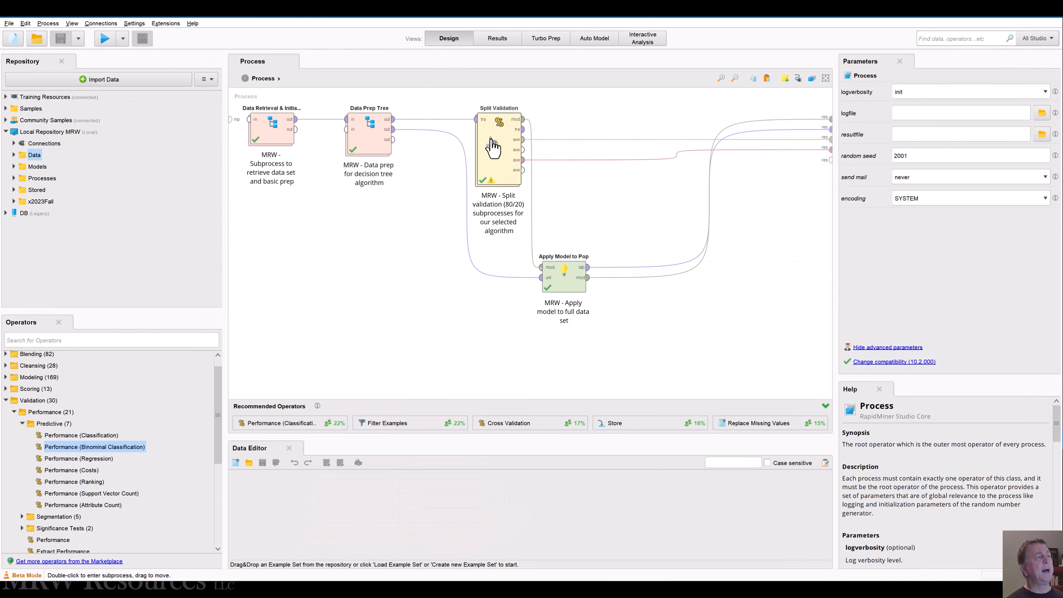
double_click(492, 146)
left_click(368, 142)
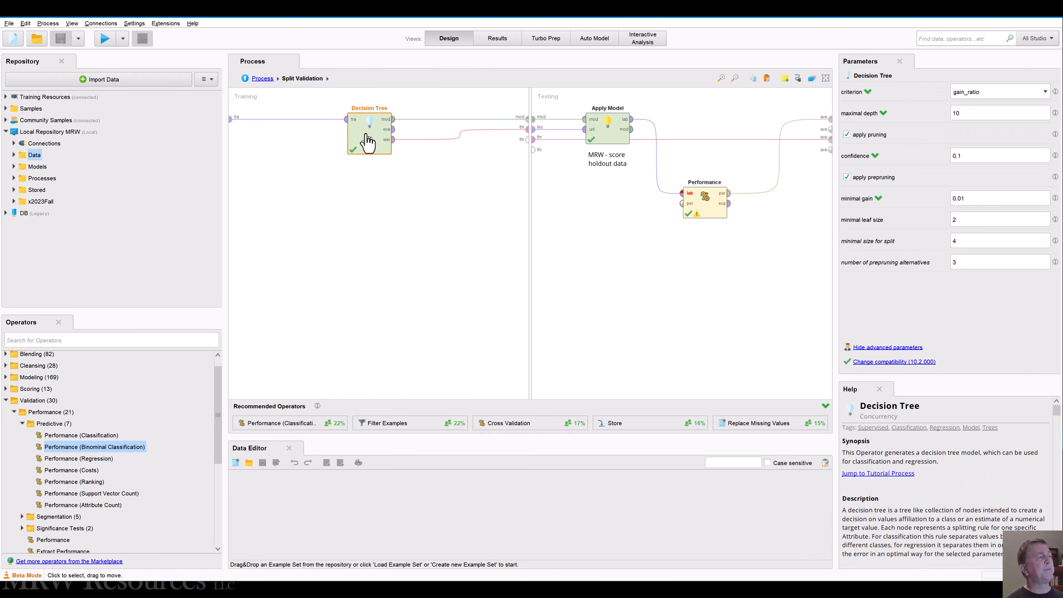
key("Delete")
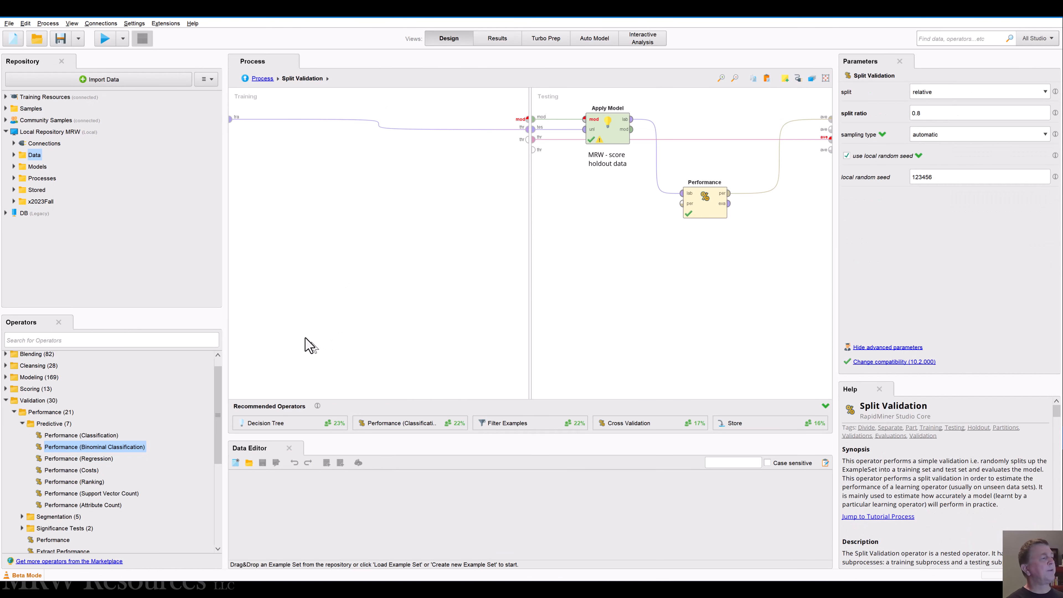
Step: Add the standard Logistic Regression operator from the predictive modeling operators to Split Validation's training subprocess
left_click(6, 400)
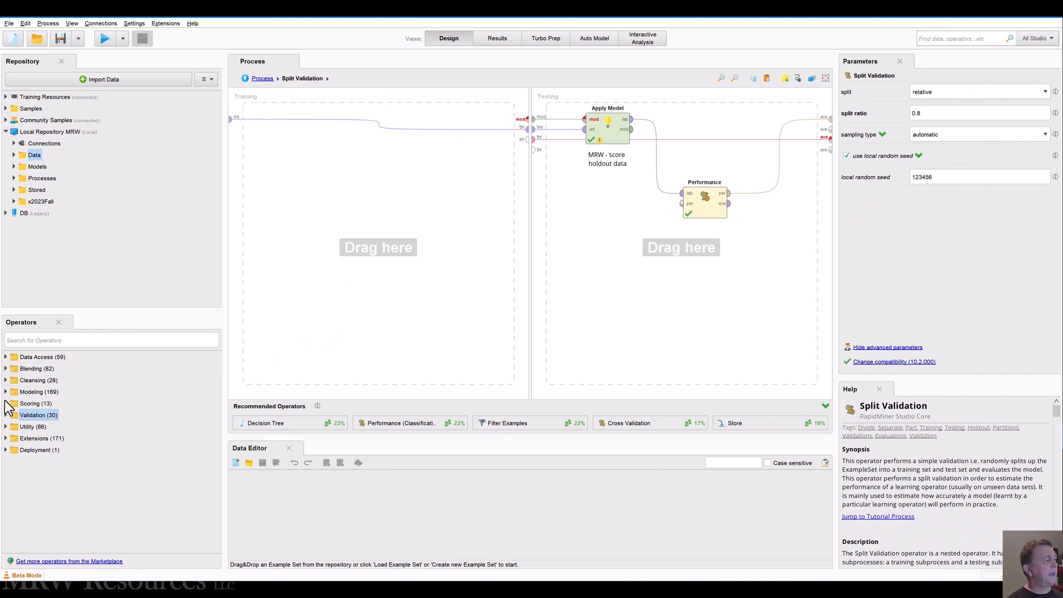
left_click(6, 391)
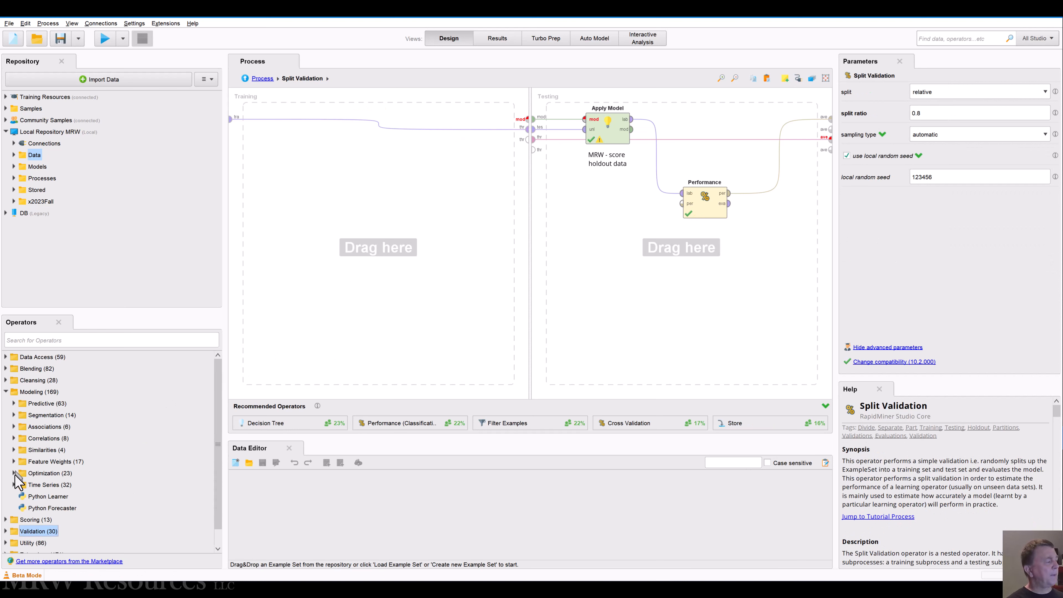
left_click(13, 404)
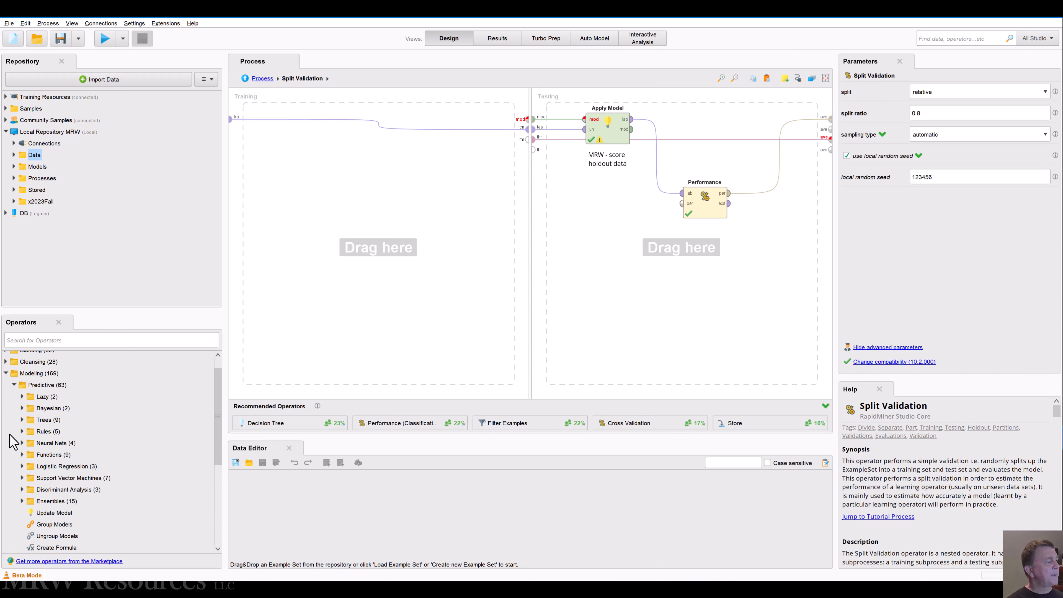
scroll(12, 442, "down", 1)
scroll(13, 441, "down", 1)
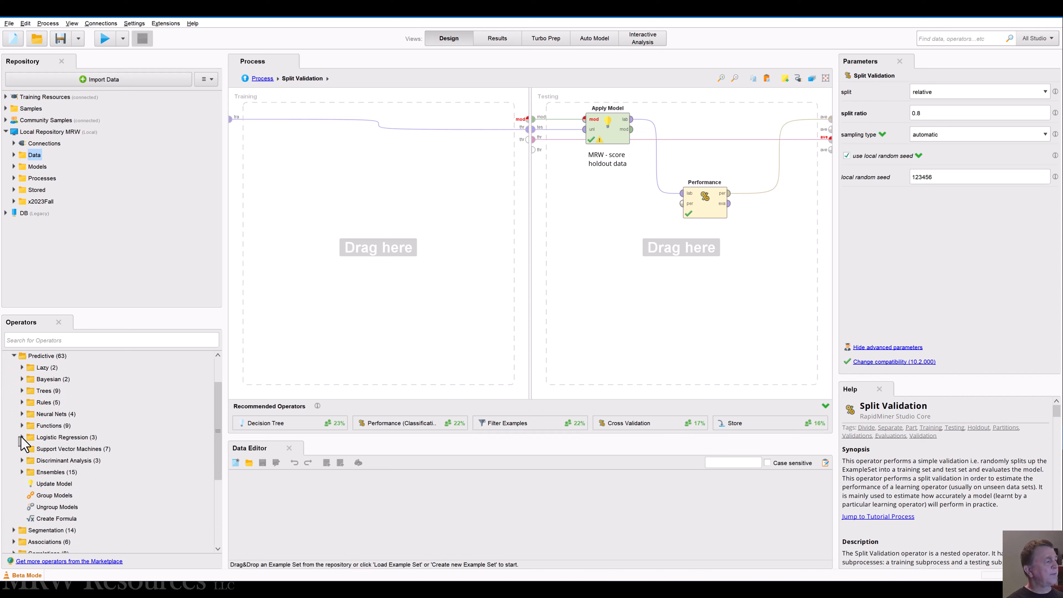
left_click(21, 437)
left_click(67, 448)
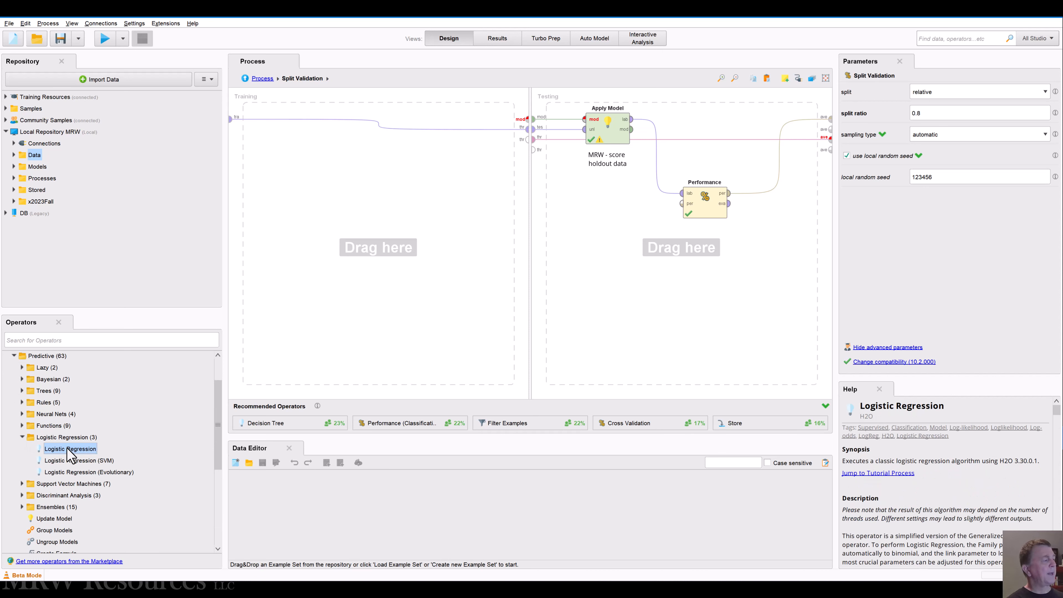
left_click_drag(67, 448, 362, 148)
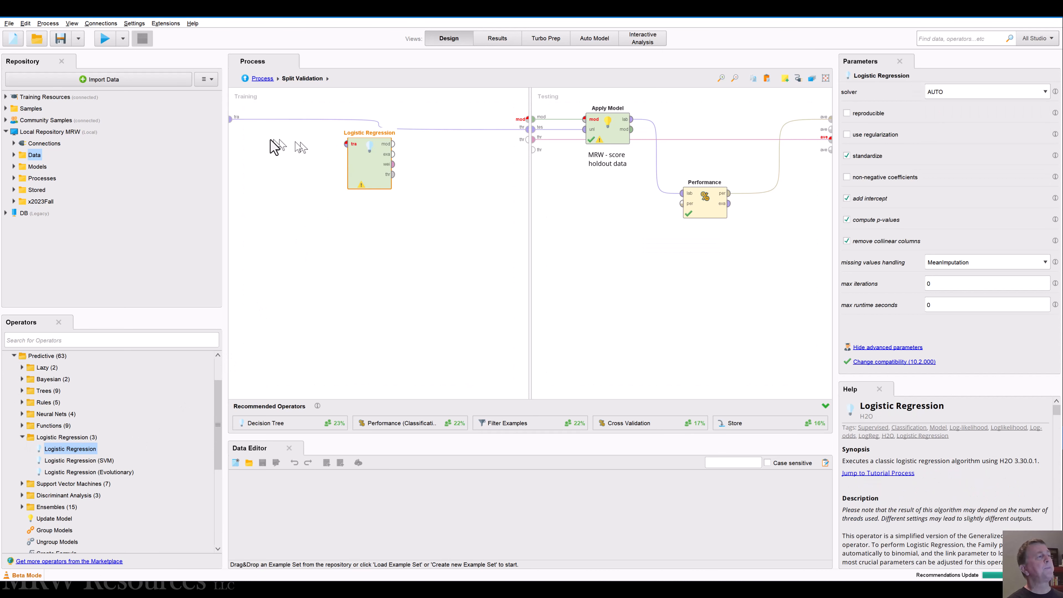
Step: Wire Logistic Regression's training input, model output and weights through output to the subprocess ports, and align the operator with the training input
left_click(230, 119)
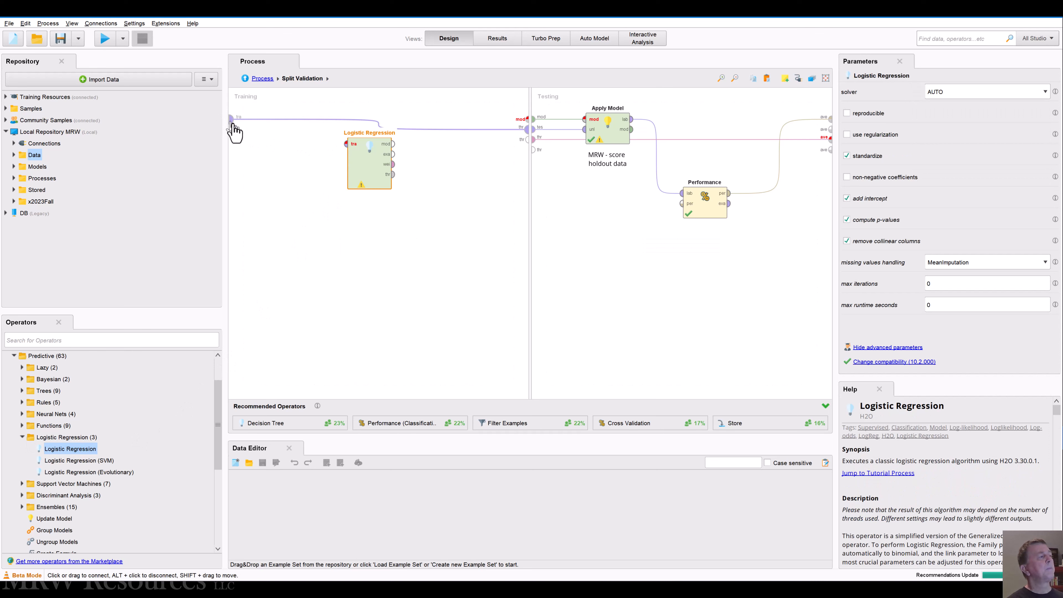
left_click(346, 145)
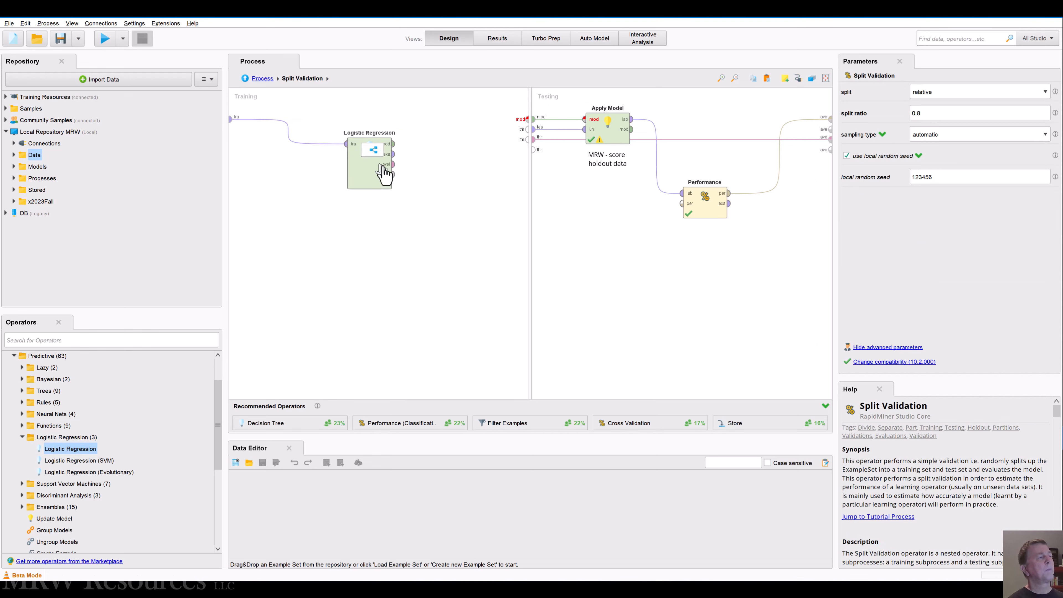
double_click(394, 145)
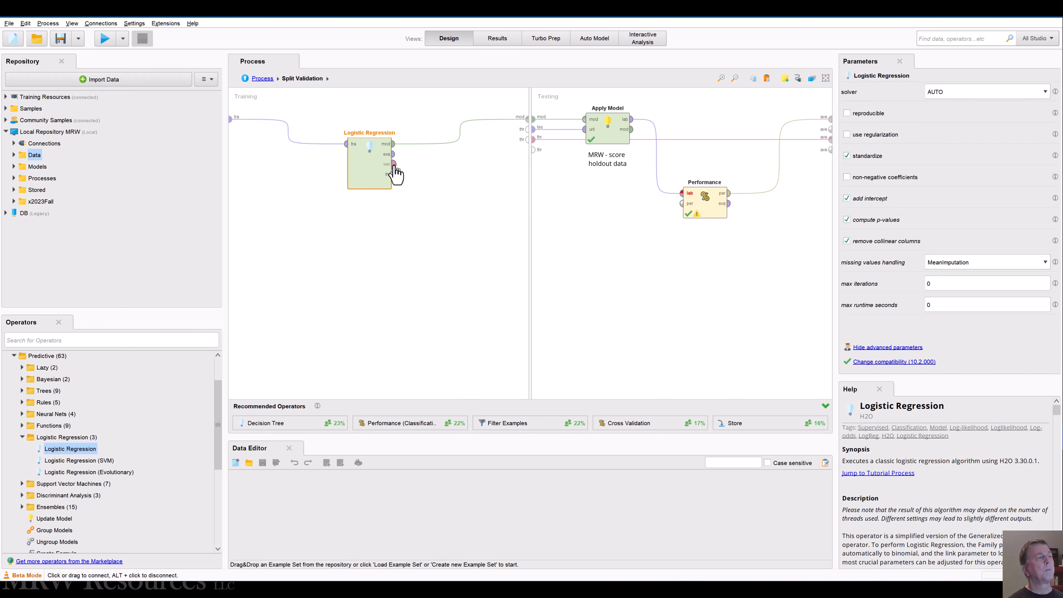
left_click(393, 164)
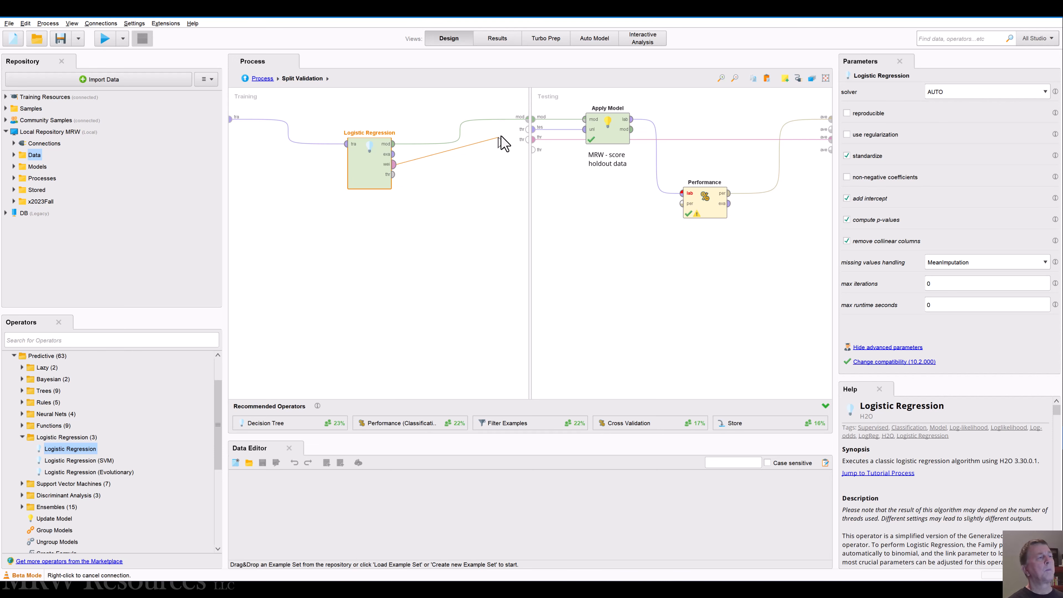
left_click(525, 129)
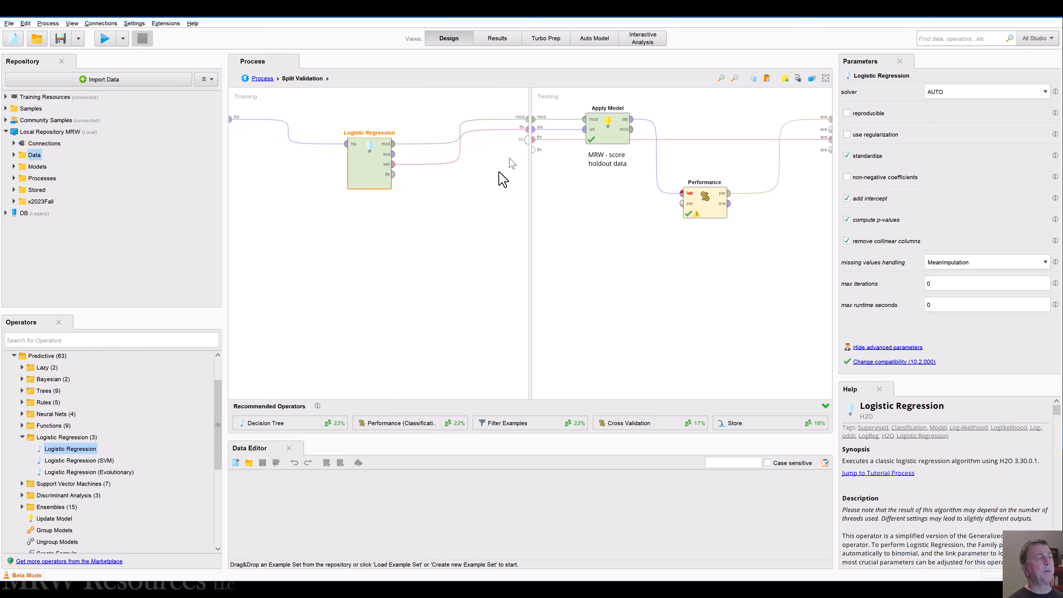
left_click_drag(369, 173, 369, 149)
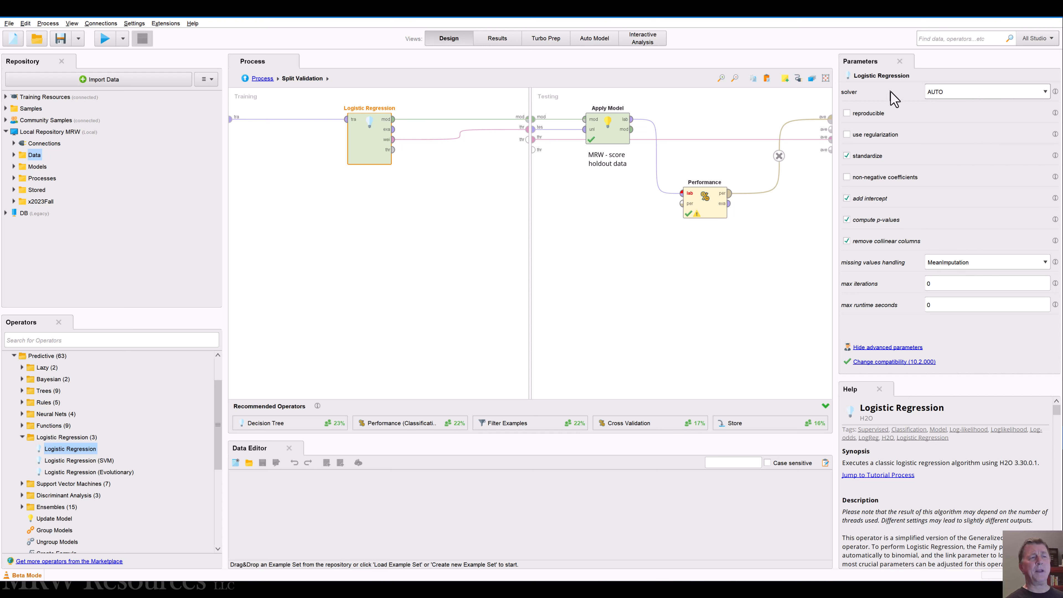
Step: Check the settings of the Apply Model and Performance operators in the testing subprocess
left_click(606, 323)
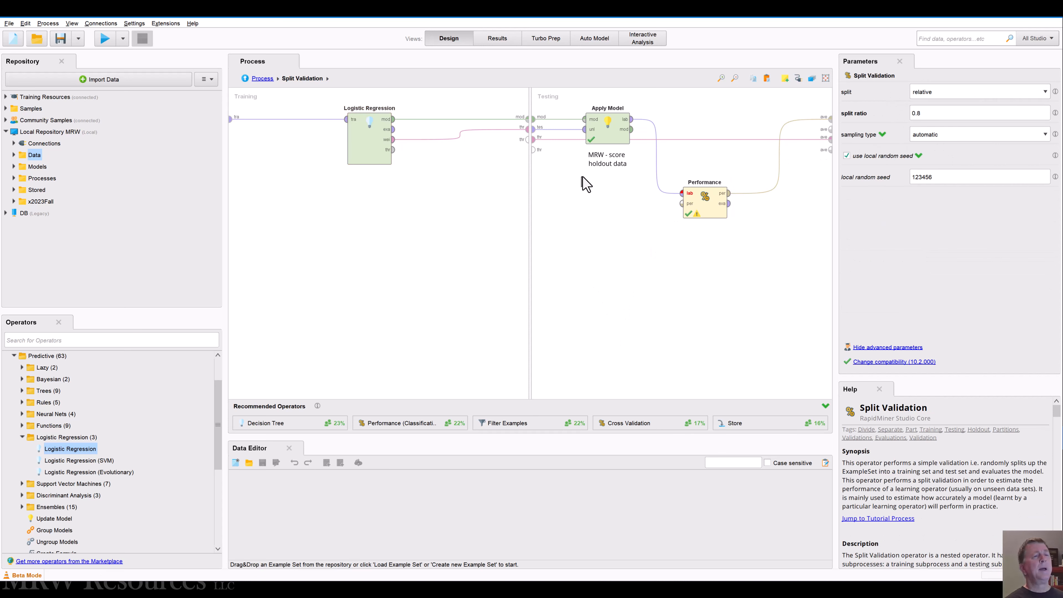
left_click(611, 130)
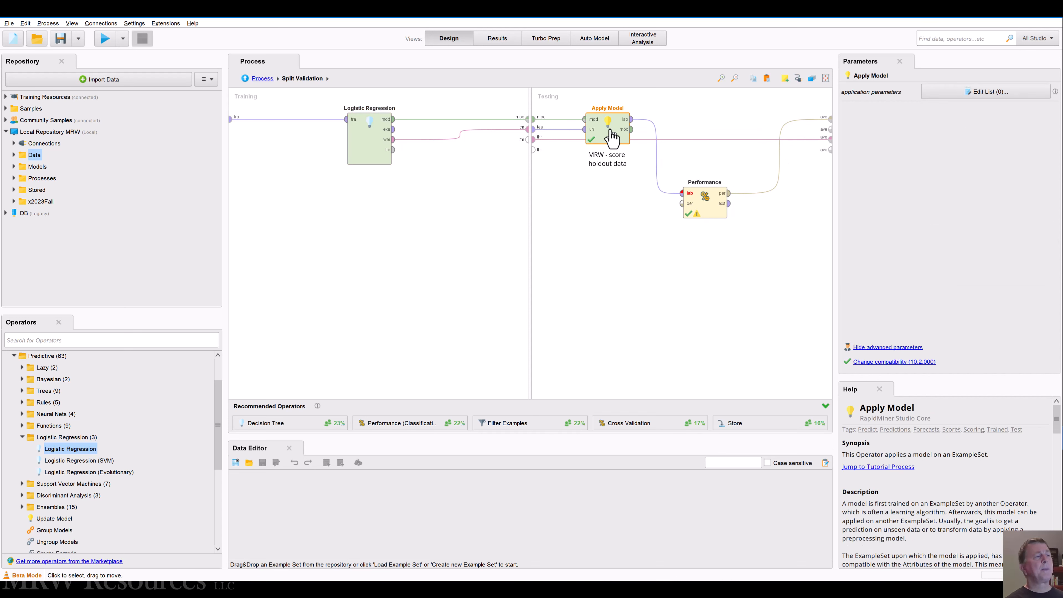
left_click(706, 211)
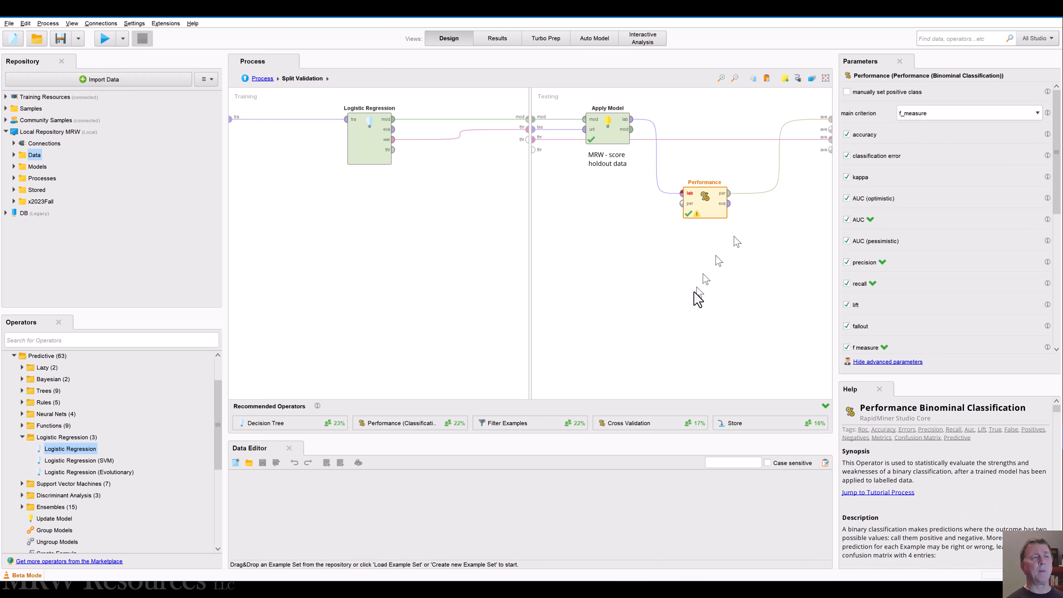
left_click(687, 315)
left_click(695, 203)
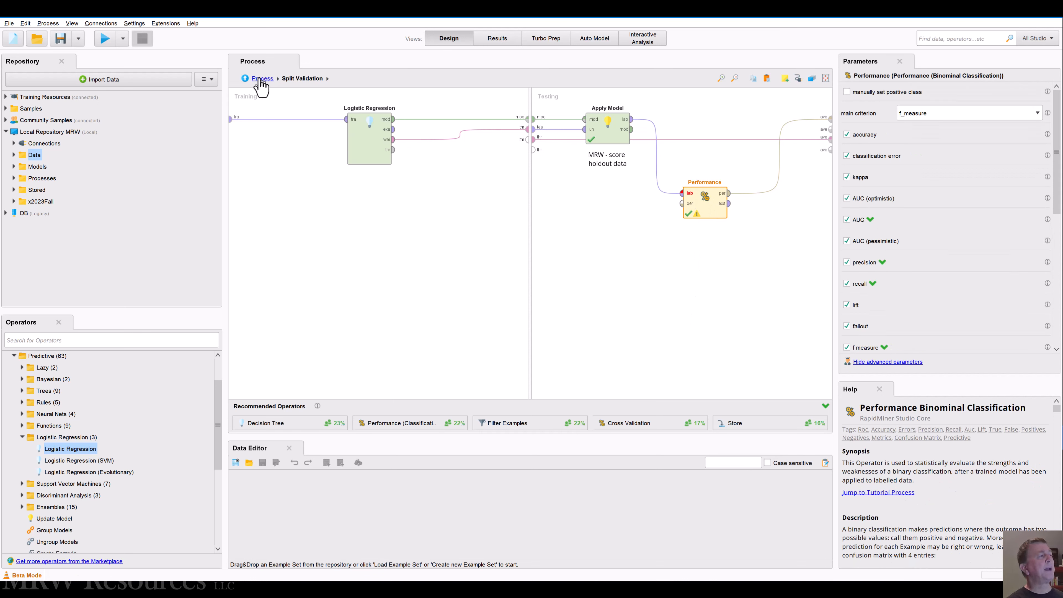
Step: Go back to the main process and run it, saving it before the start
left_click(263, 78)
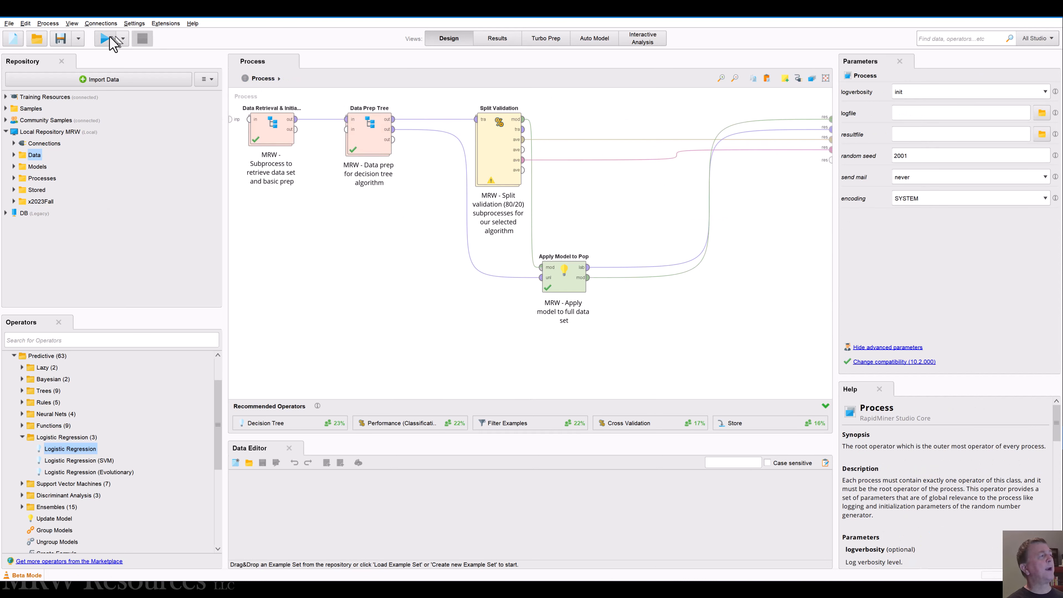
left_click(104, 38)
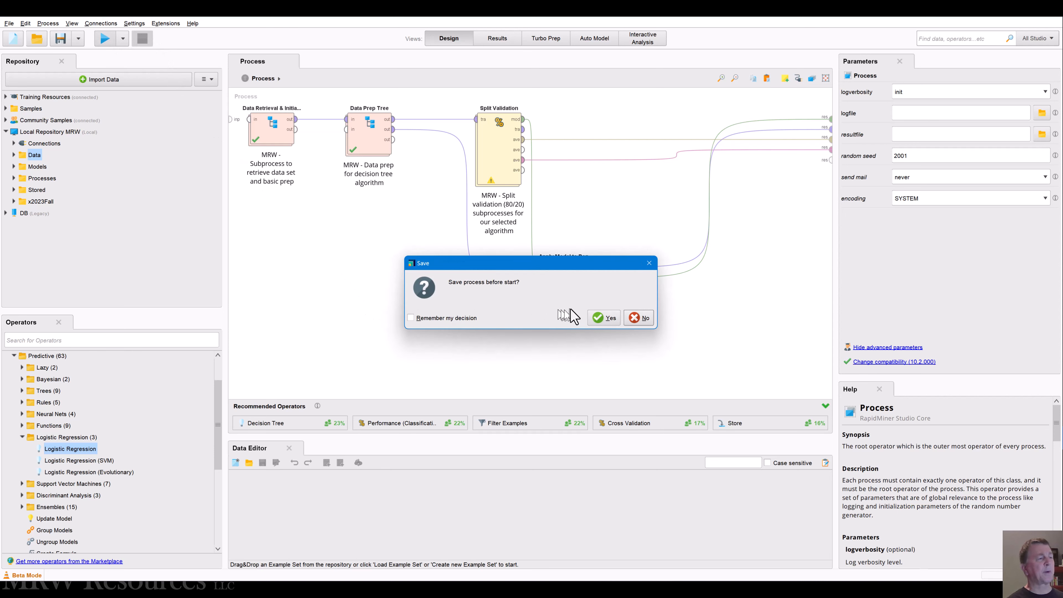
left_click(601, 319)
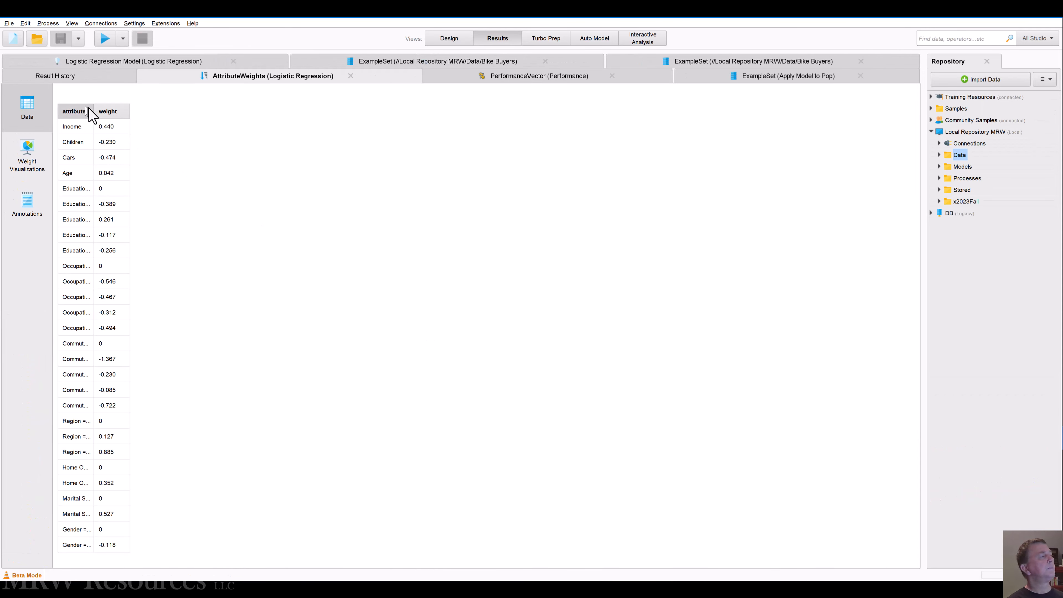
Step: Widen the attribute weights column to show the full names, and examine the accuracy, AUC and f measure performance results
left_click_drag(93, 109, 244, 112)
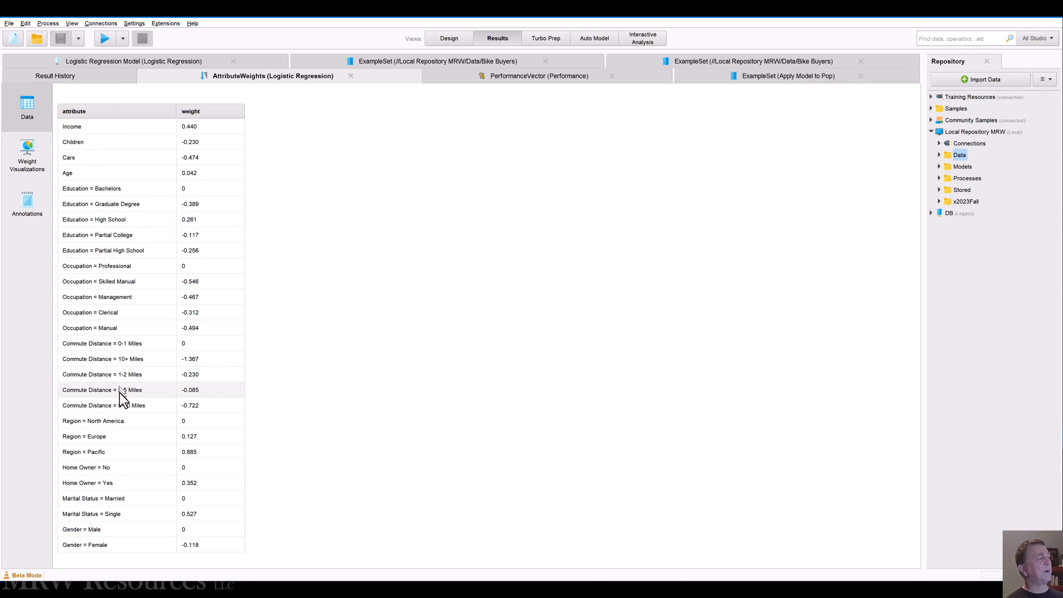
left_click(494, 78)
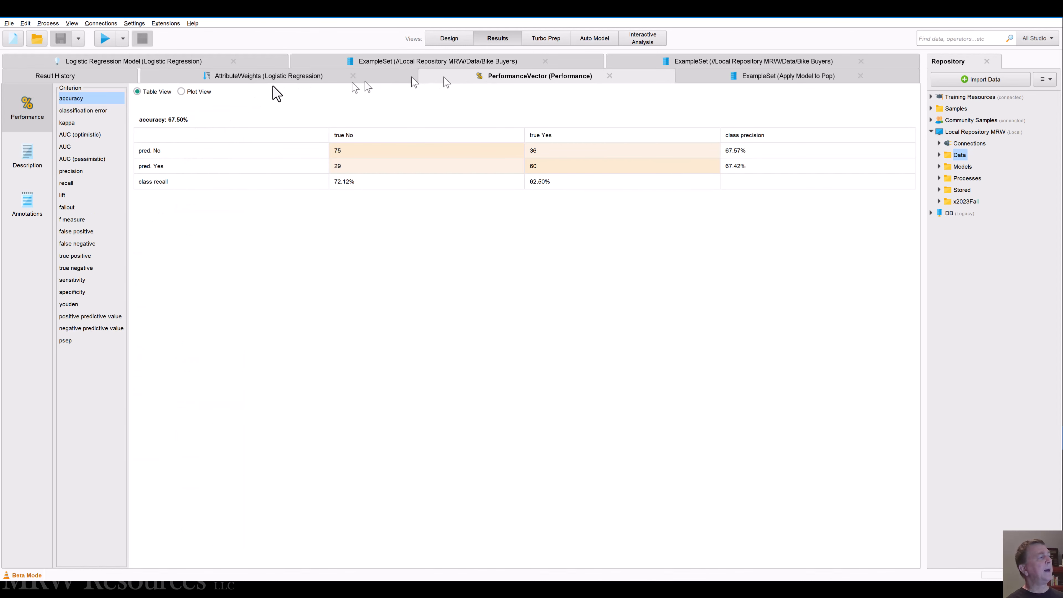
left_click(68, 147)
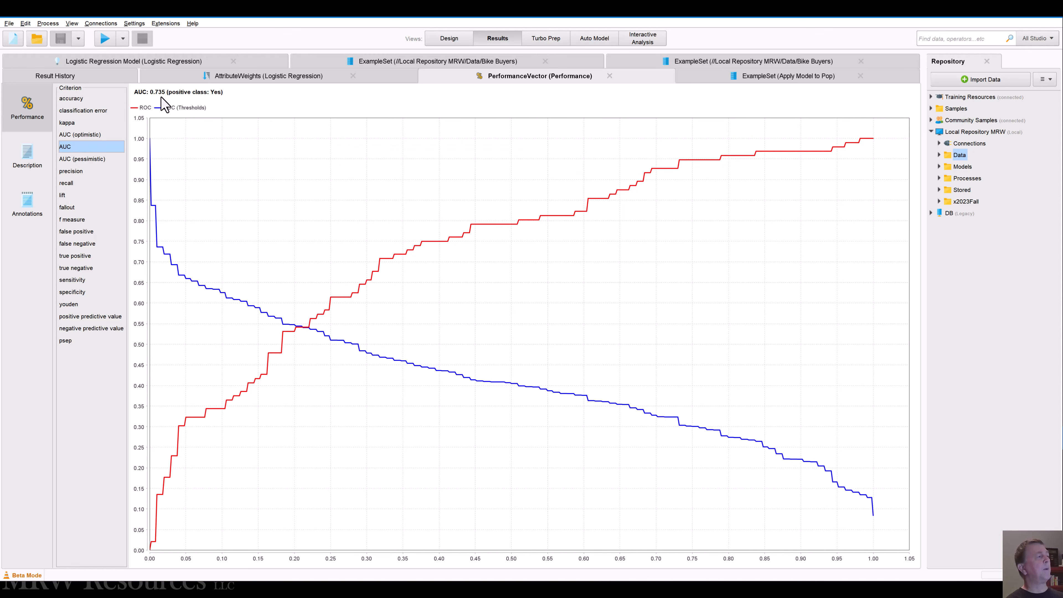
left_click(68, 220)
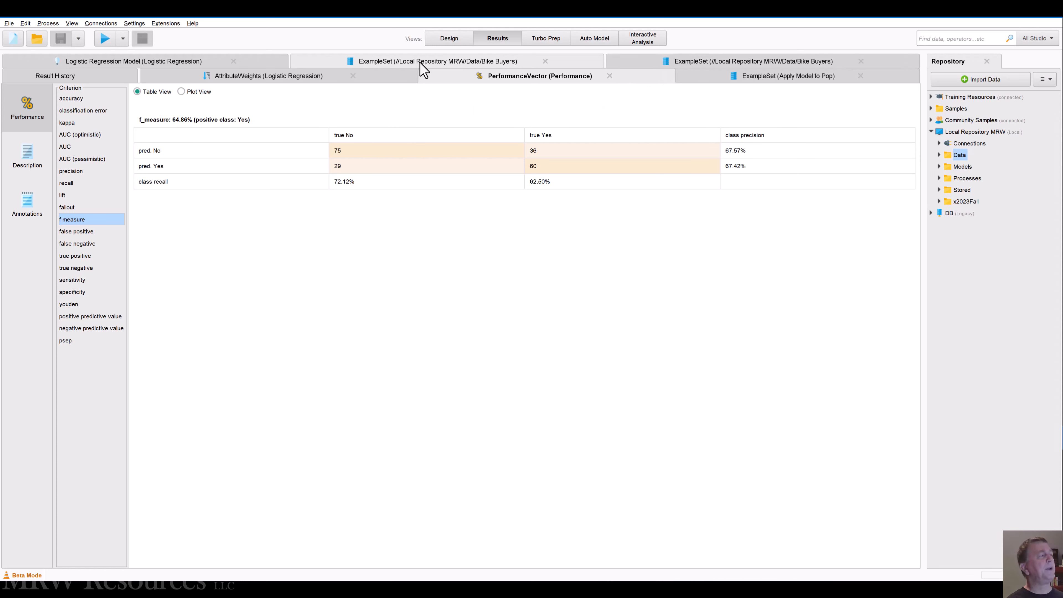
Step: Examine the logistic regression coefficients and the scored full data set, widening the purchase, prediction and confidence columns to show their full headings
left_click(163, 61)
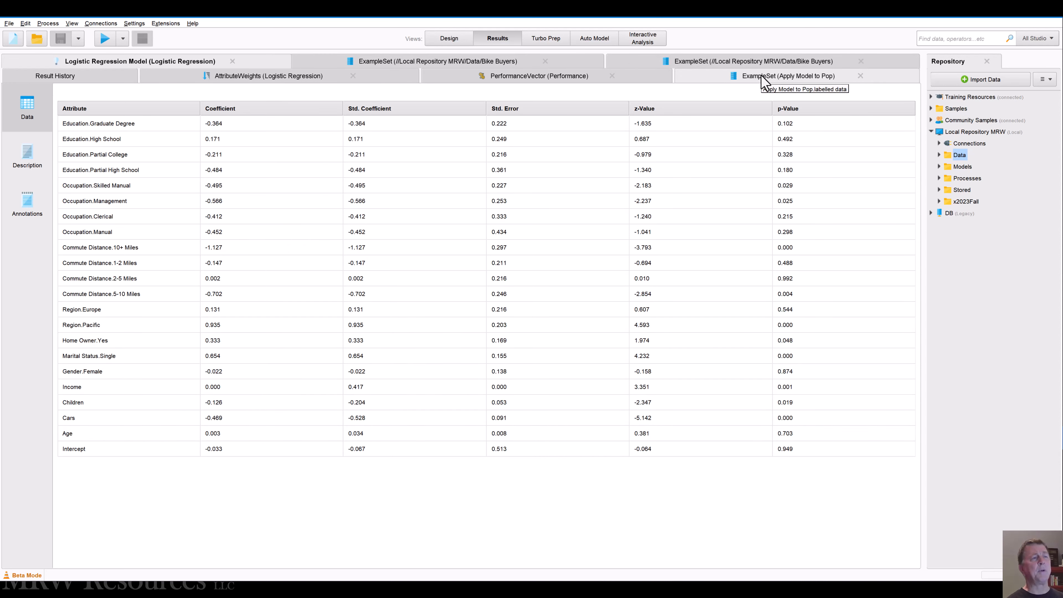
left_click(765, 83)
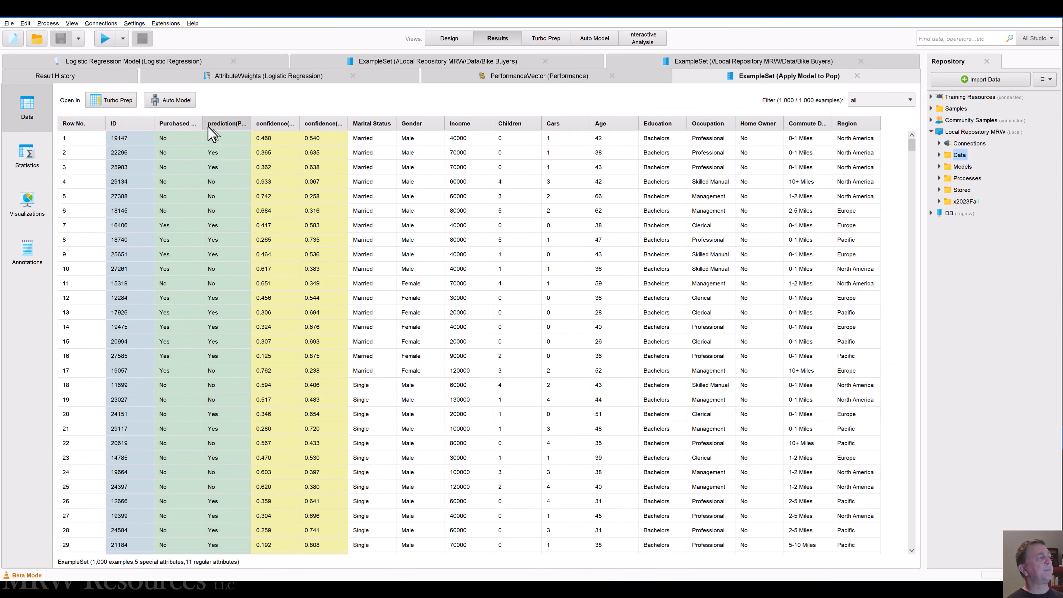
left_click_drag(203, 125, 308, 123)
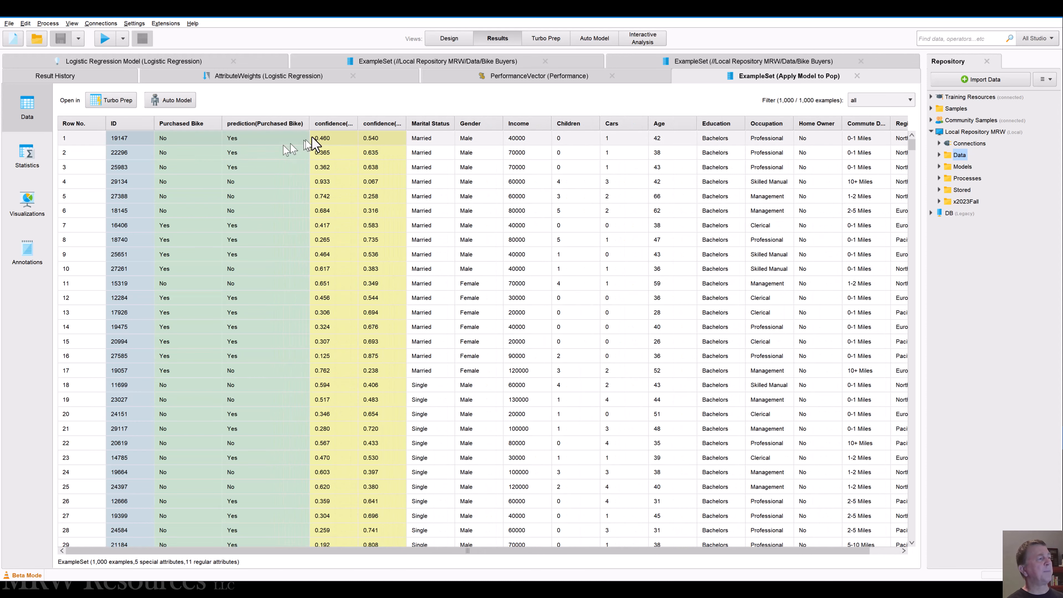
left_click_drag(358, 124, 450, 123)
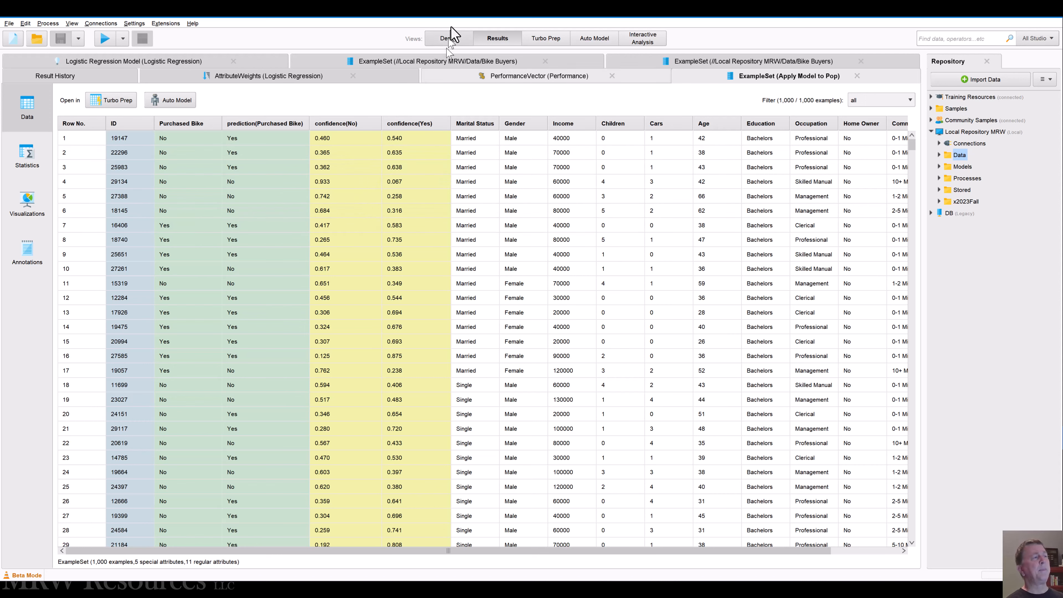
Step: Recheck the accuracy, f measure and classification error tables in the logistic regression's performance results
left_click(446, 40)
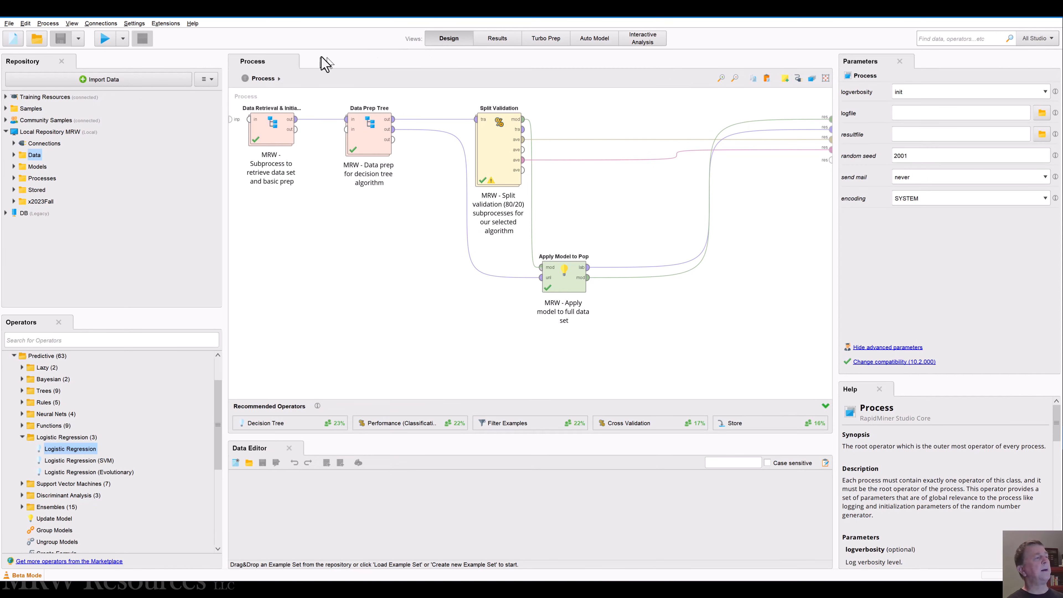
left_click(502, 40)
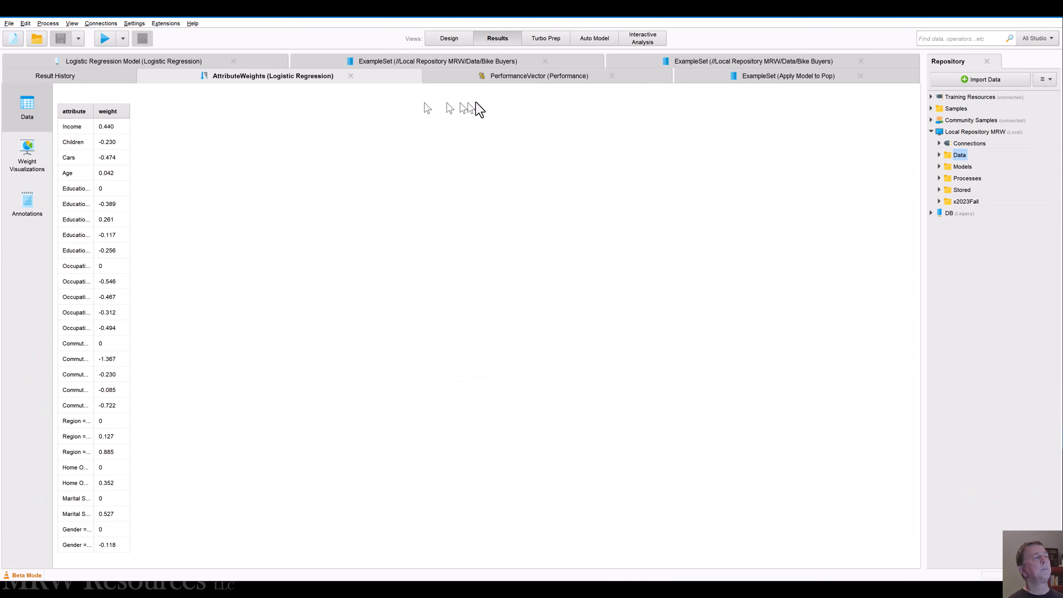
left_click(535, 80)
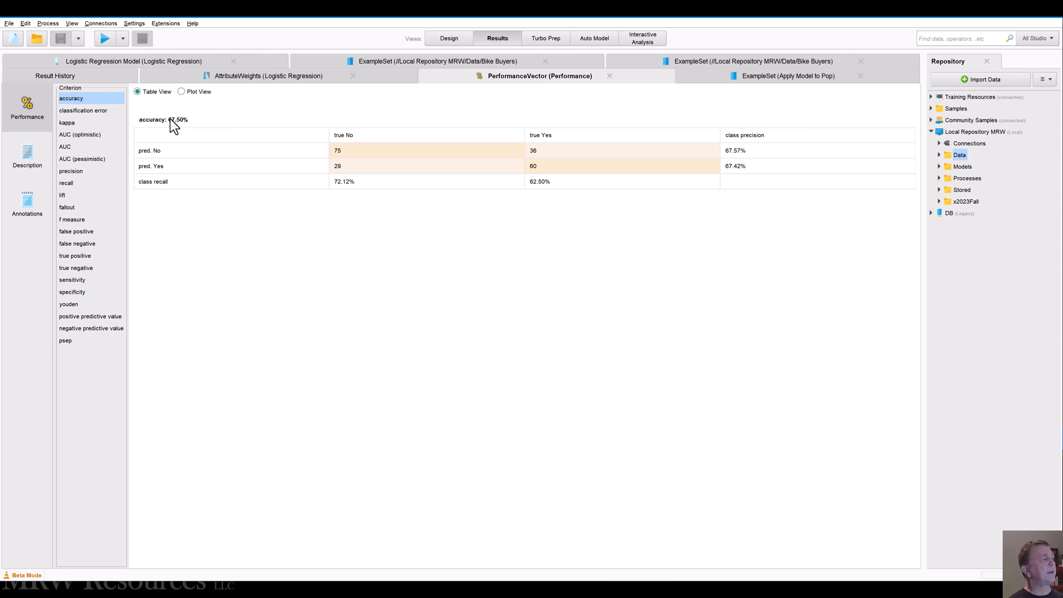
left_click(70, 219)
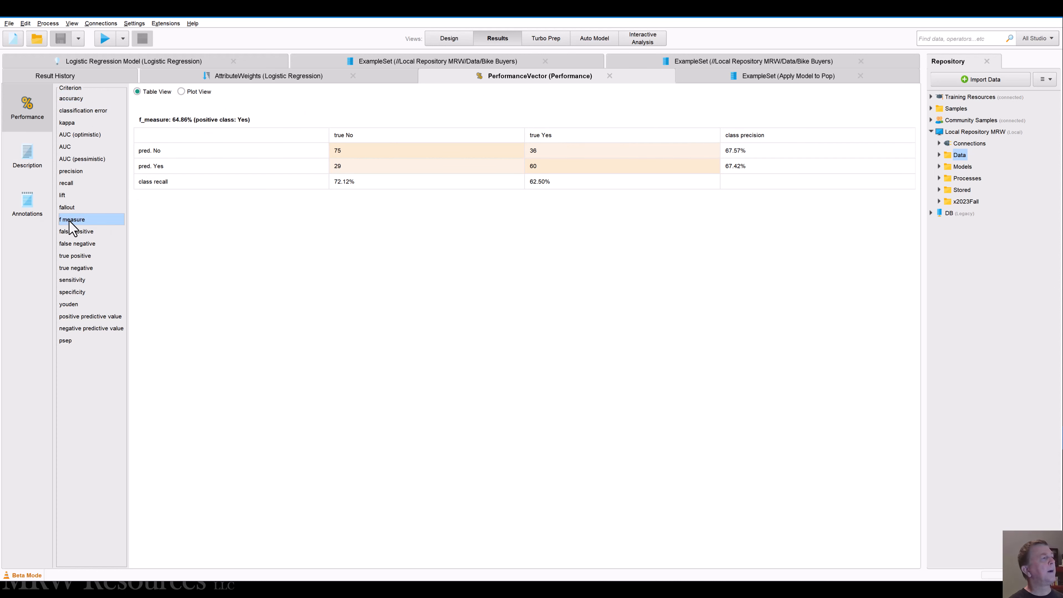
left_click(74, 100)
left_click(80, 112)
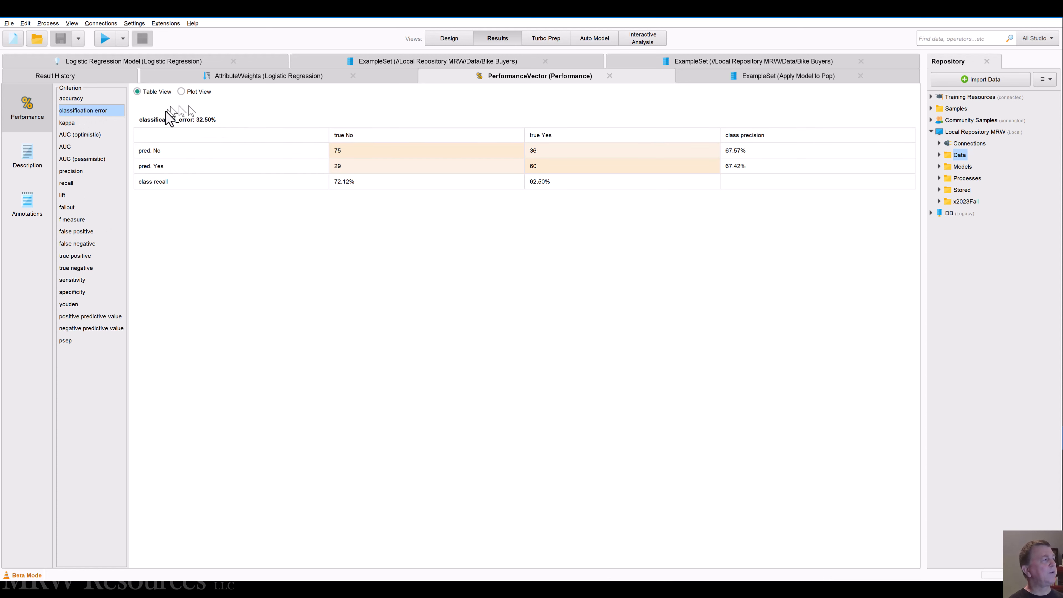
Step: Examine the AUC, AUC (optimistic) and AUC (pessimistic) curves in the logistic regression's performance results
left_click(71, 147)
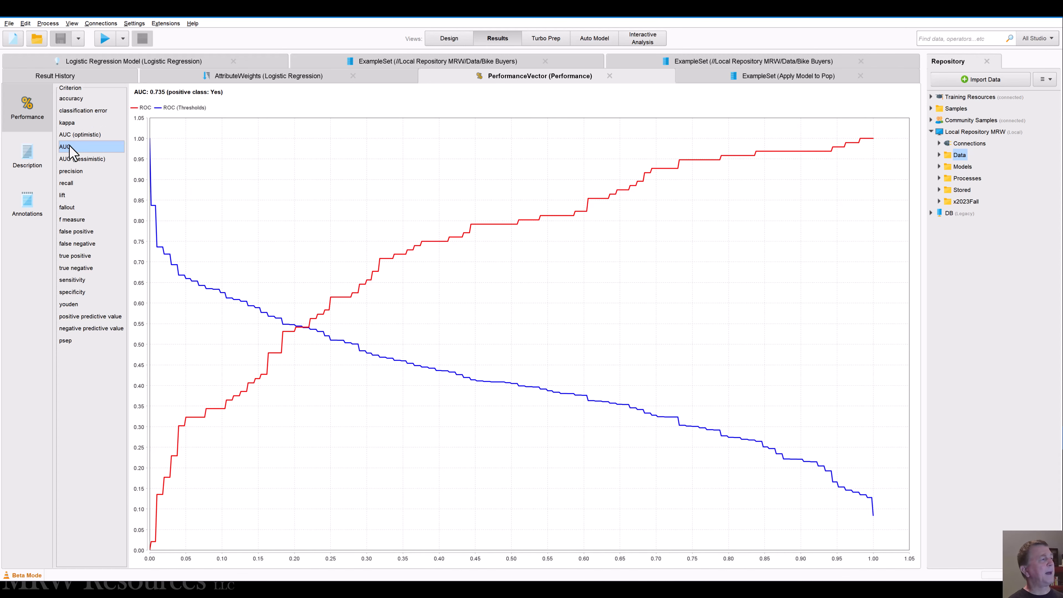
left_click(86, 136)
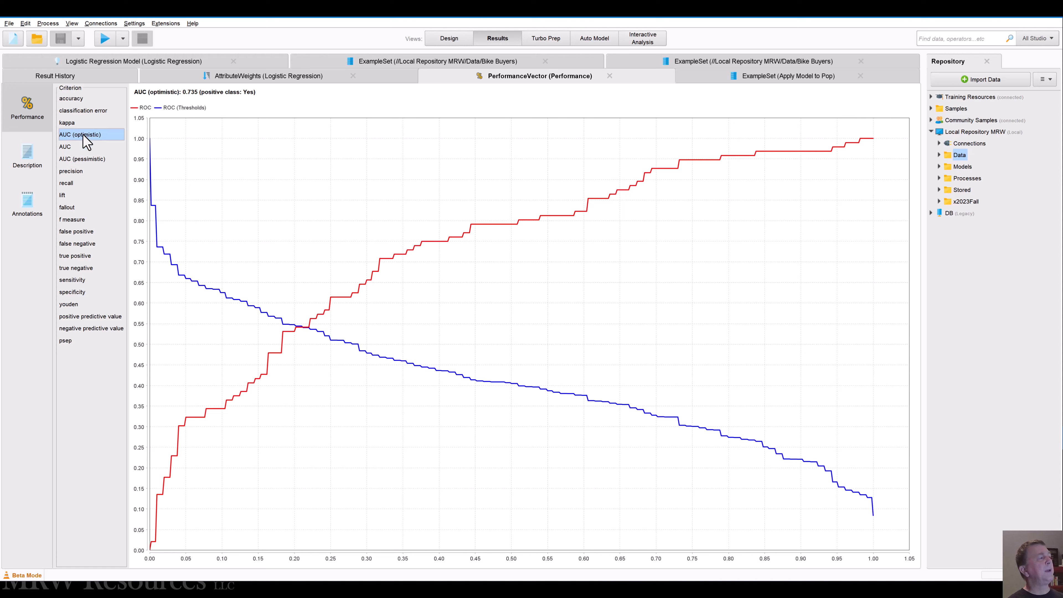
left_click(91, 161)
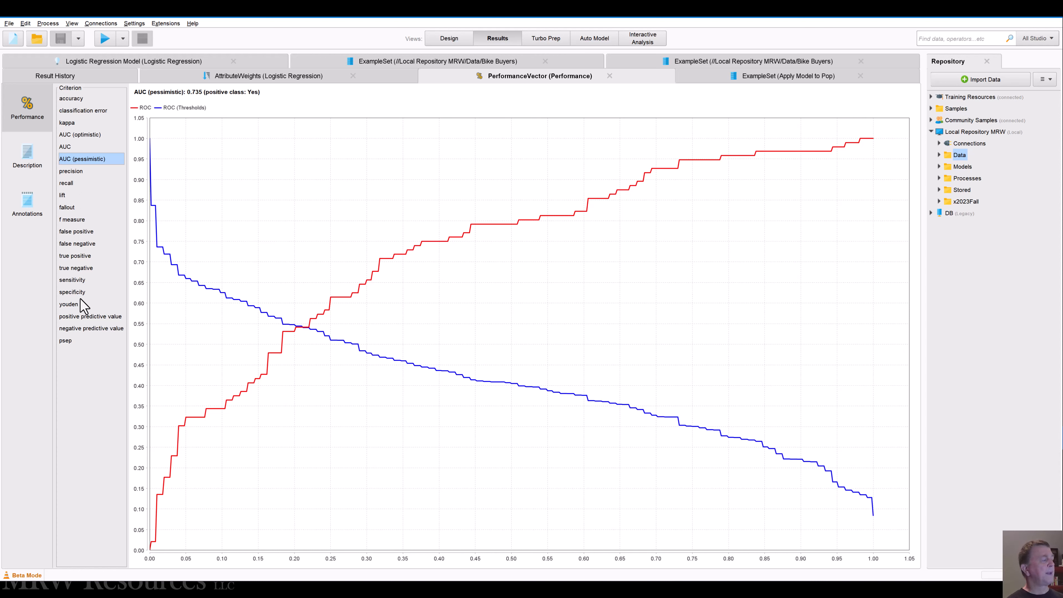
Step: In the Data Retrieval & Initial Prep subprocess, replace Retrieve Bike Buyers with the Lending Club Small data set, connected to Set Role
left_click(447, 39)
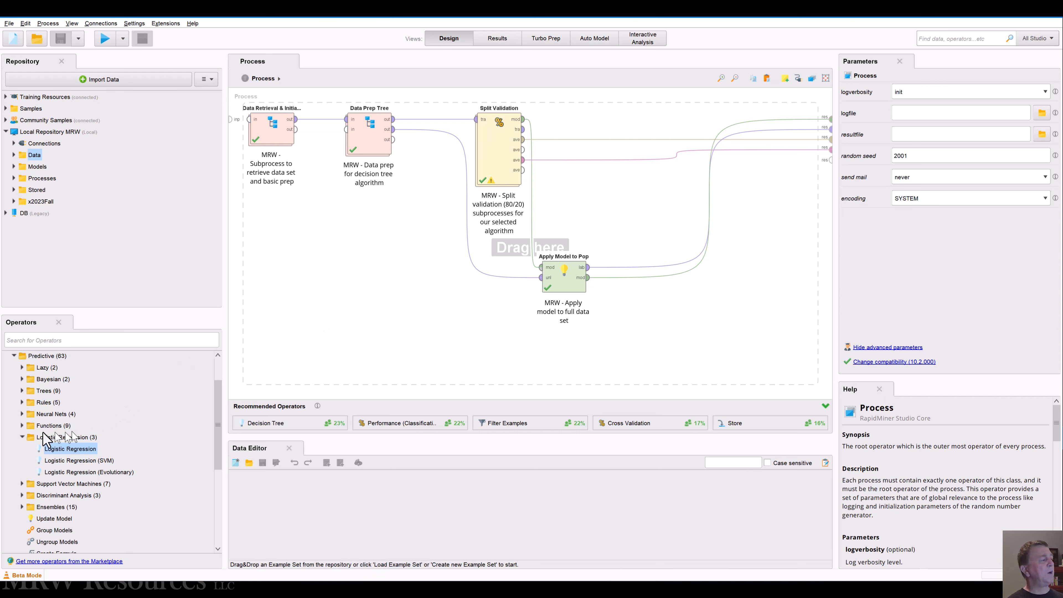
left_click(22, 437)
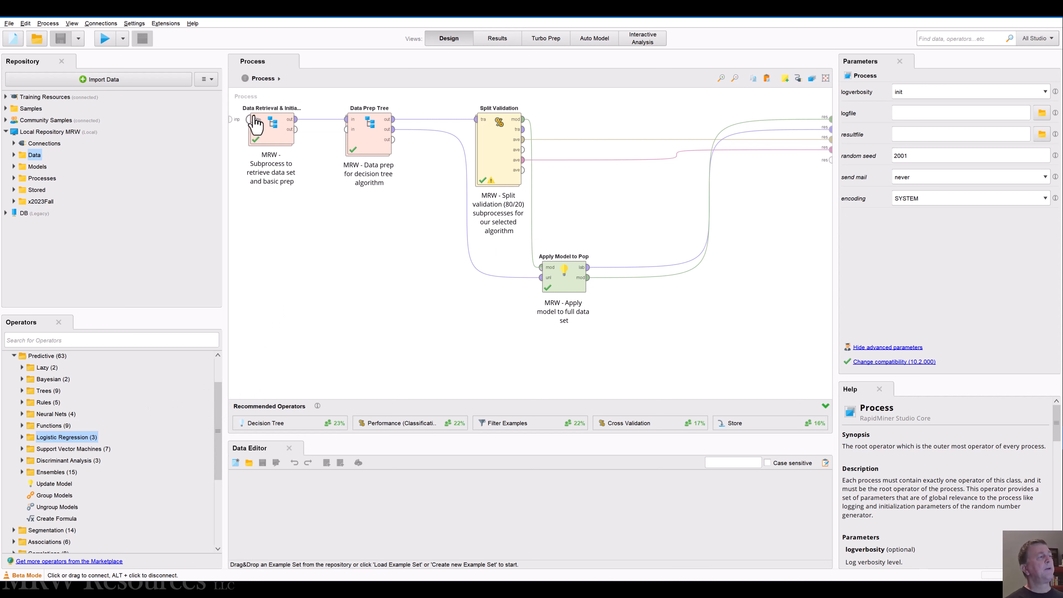
double_click(265, 132)
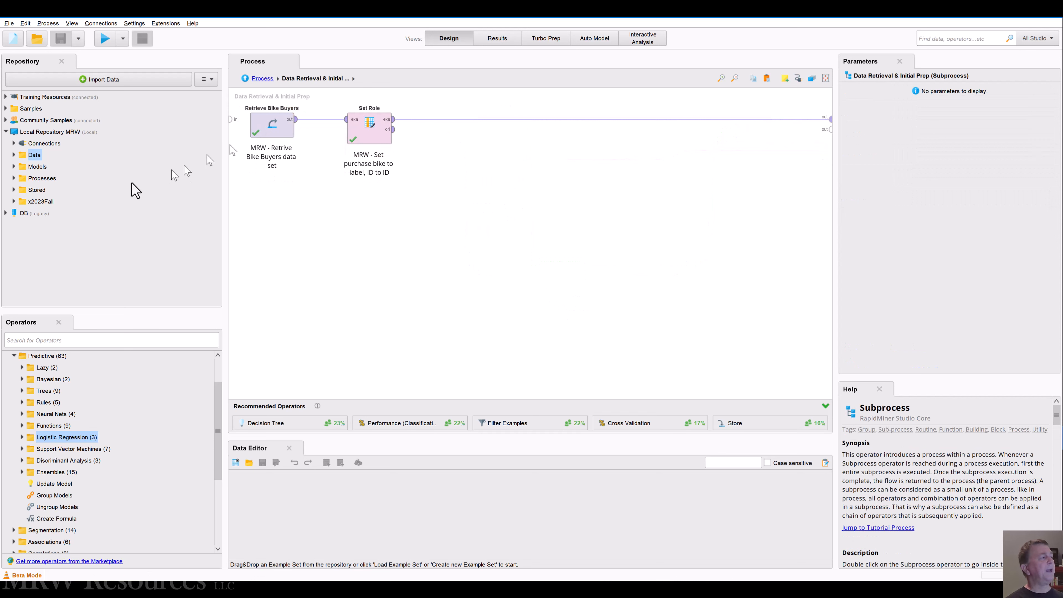
left_click(14, 155)
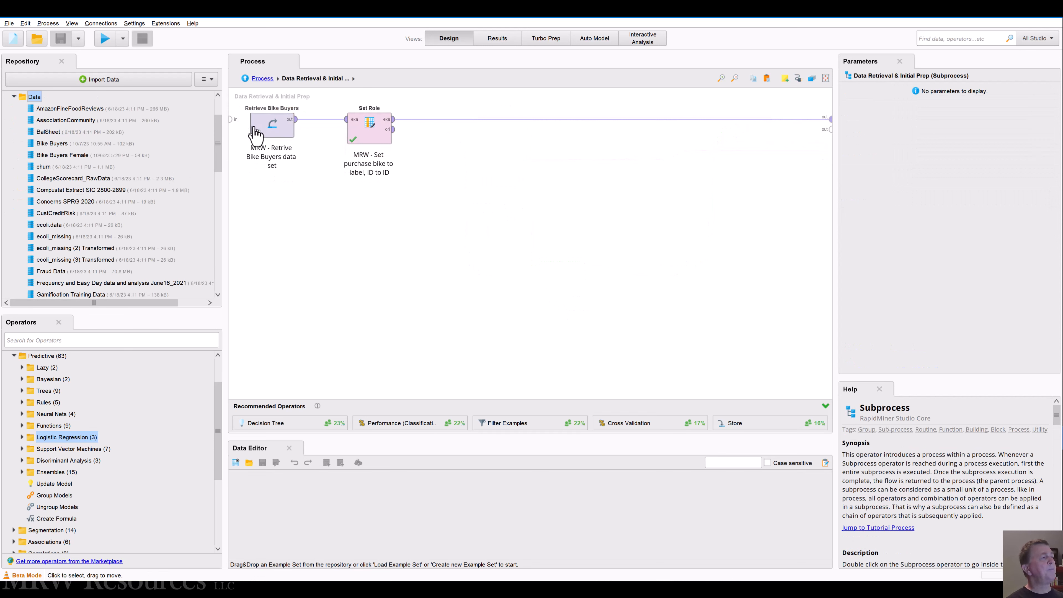
key("Delete")
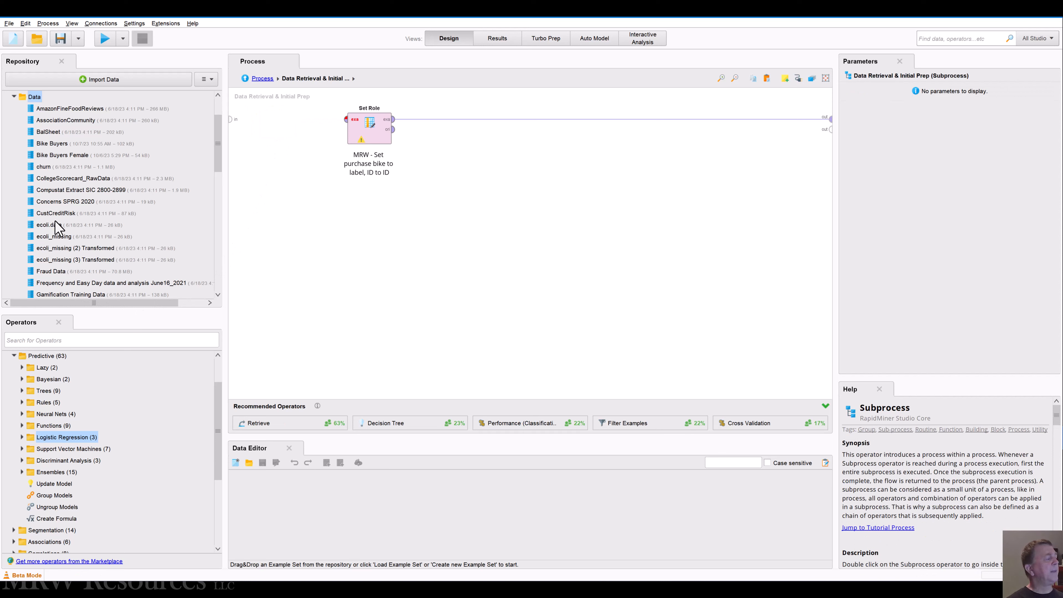
scroll(58, 229, "down", 5)
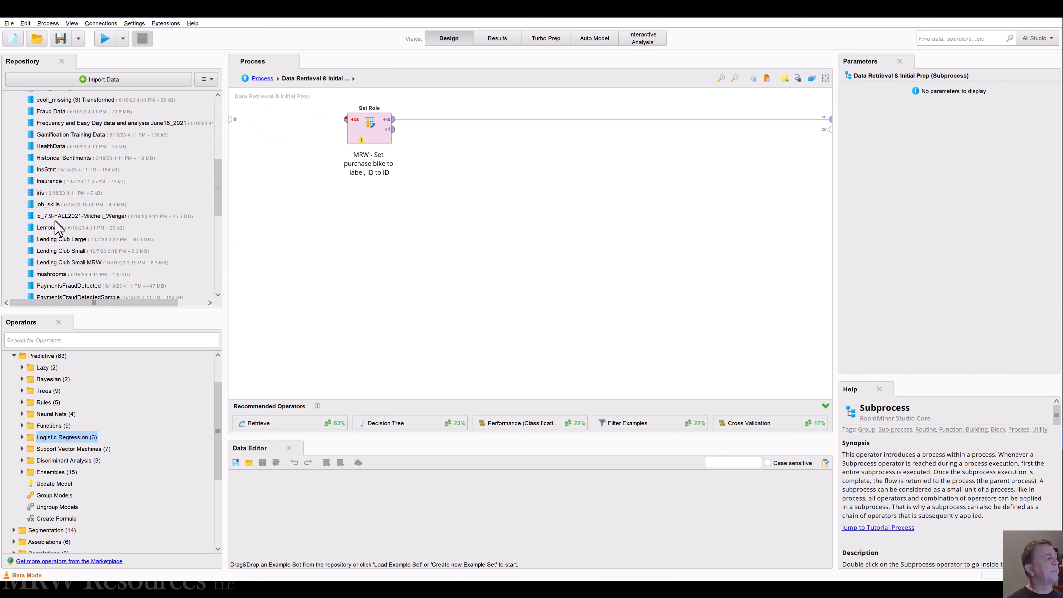
left_click(55, 252)
left_click_drag(53, 251, 346, 120)
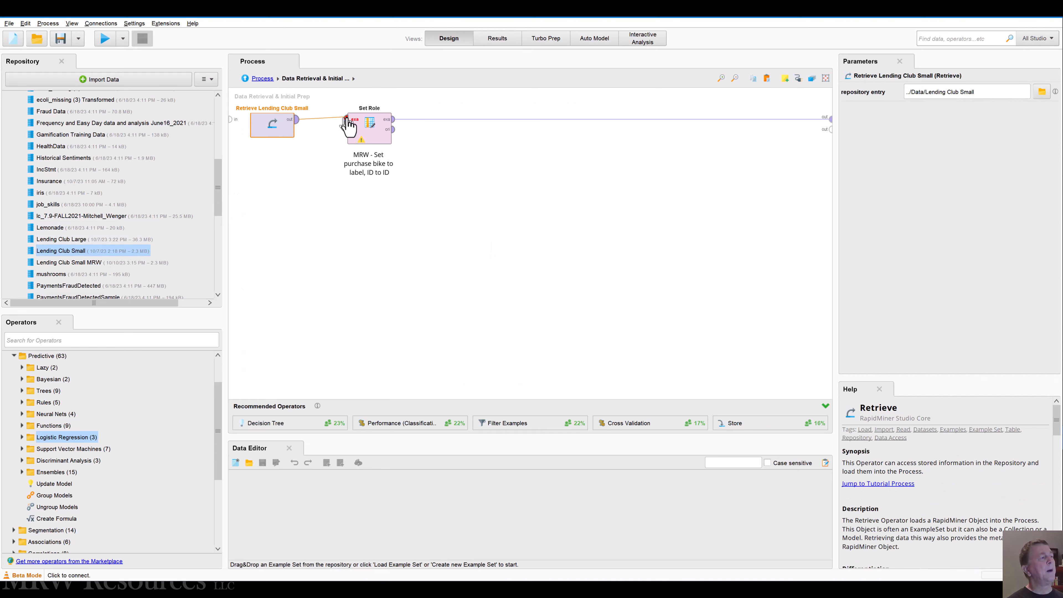
left_click(321, 195)
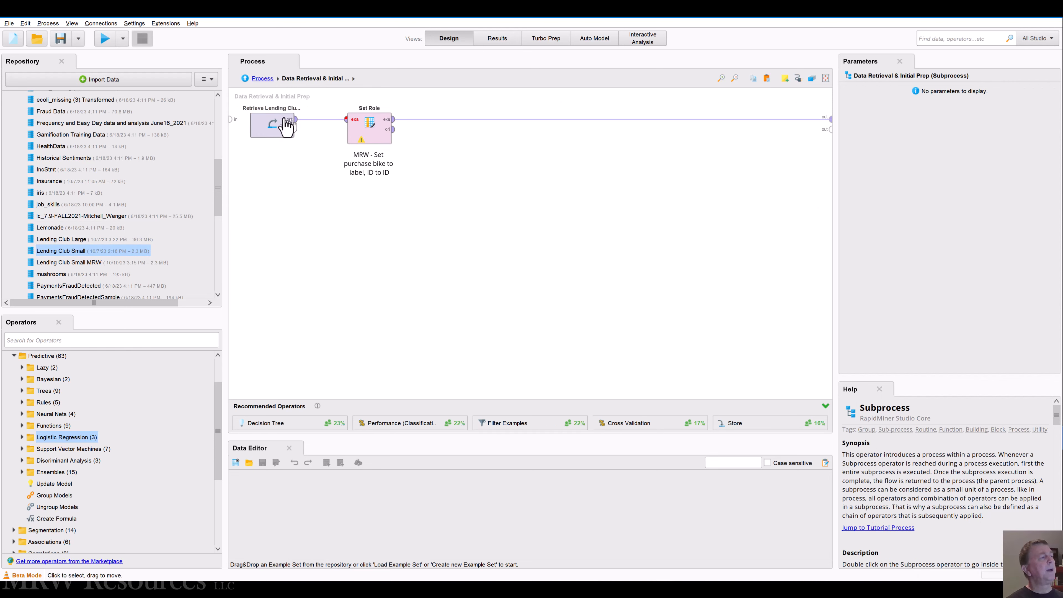
Step: Open the Lending Club Small data set and examine its statistics, including the full list of loan_status nominal values
double_click(59, 251)
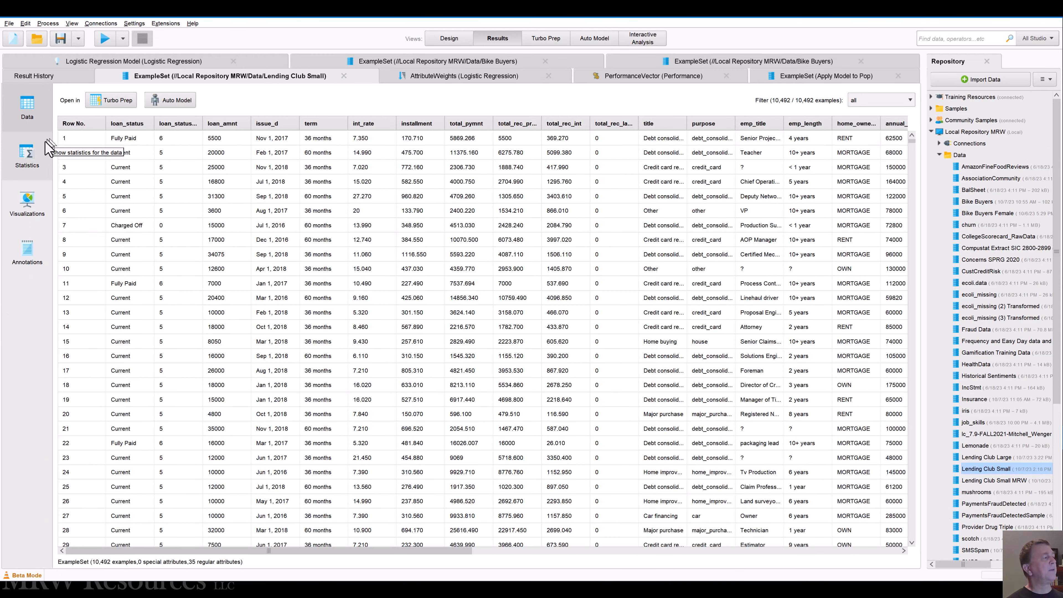
left_click(27, 155)
left_click(119, 130)
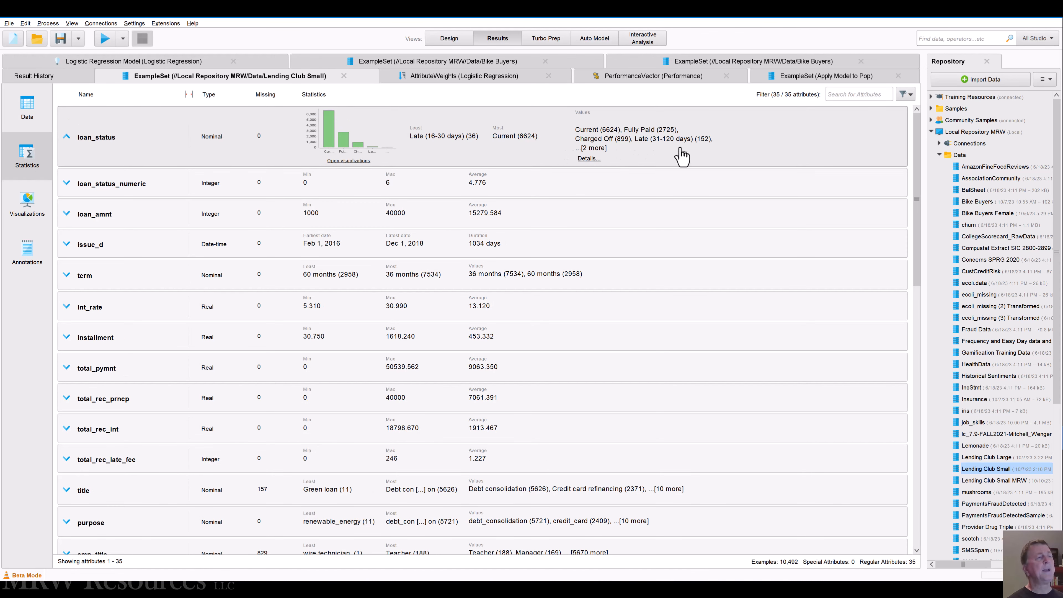
left_click(587, 158)
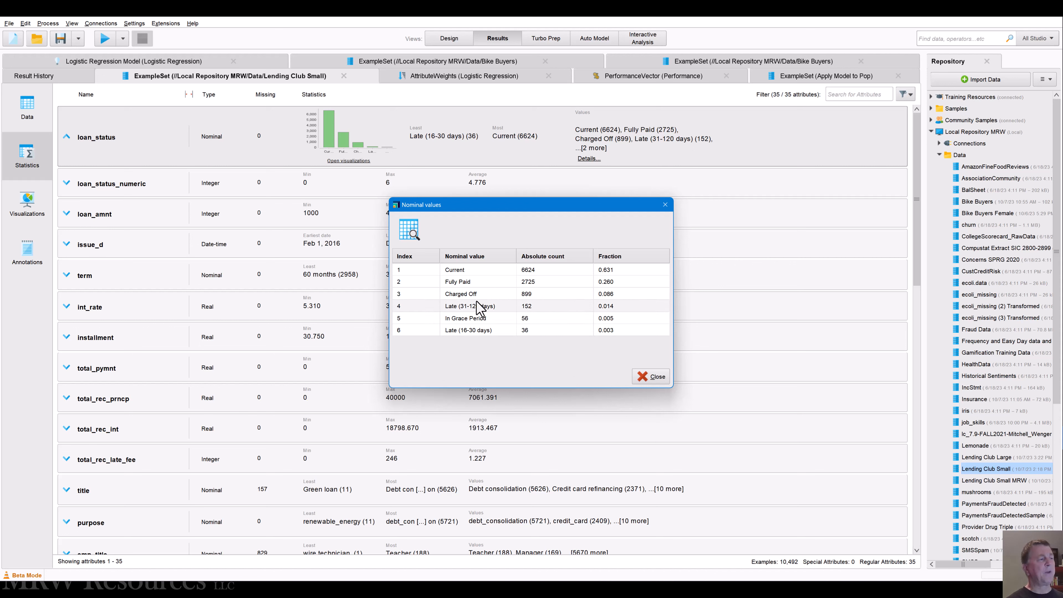
left_click(651, 377)
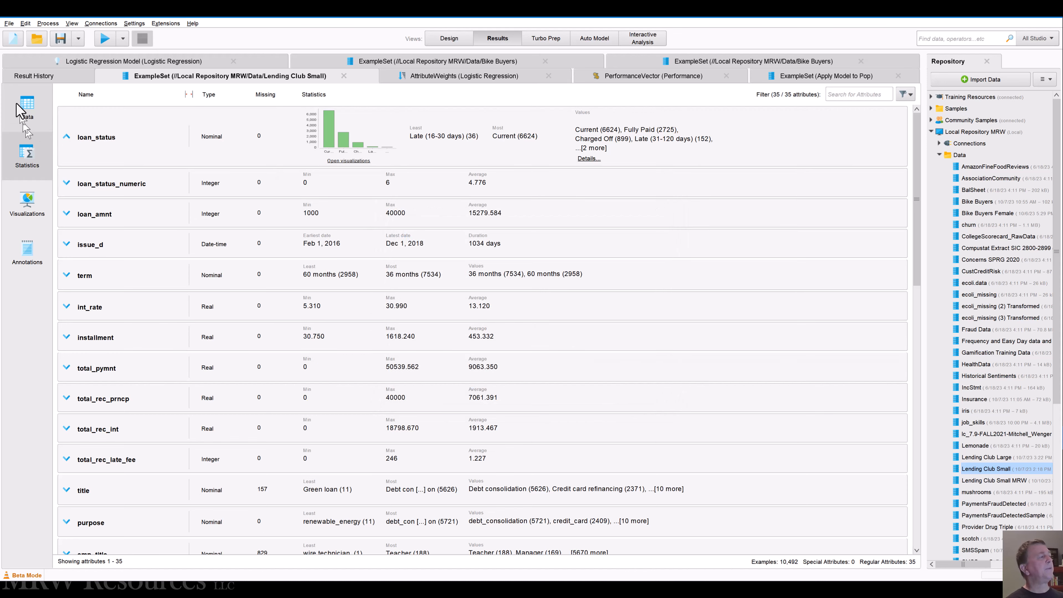
left_click(18, 108)
Step: Return to the process design and remove the ID entry from the Set Role operator's role list
left_click(443, 39)
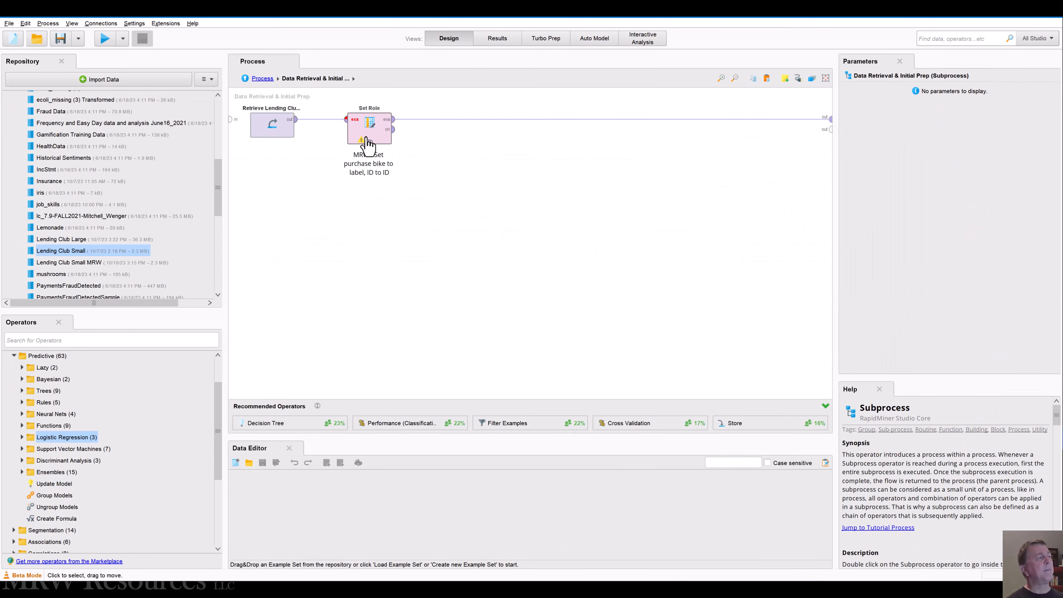
left_click(367, 144)
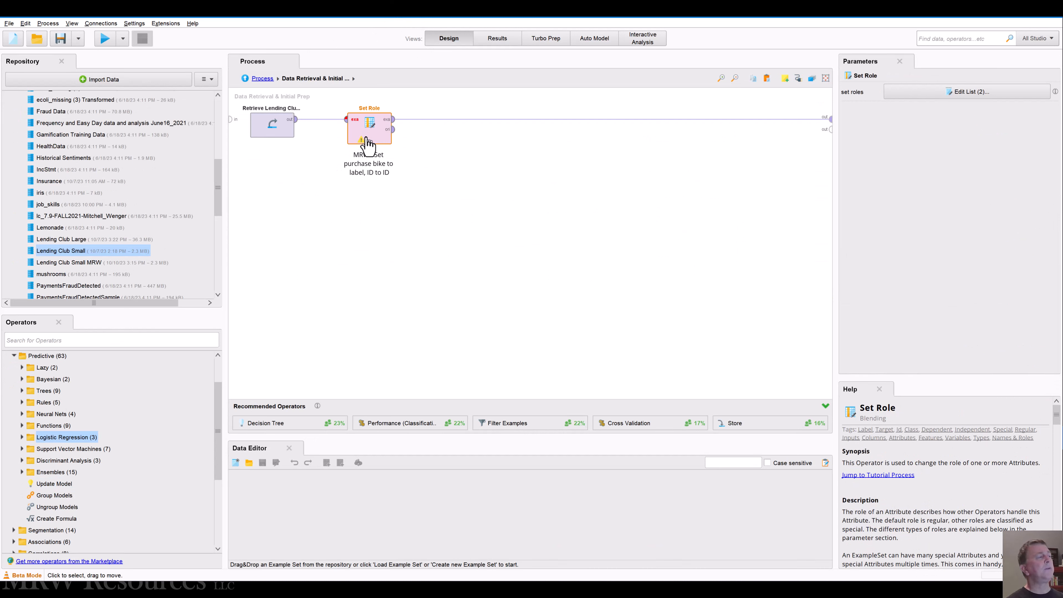
left_click(913, 94)
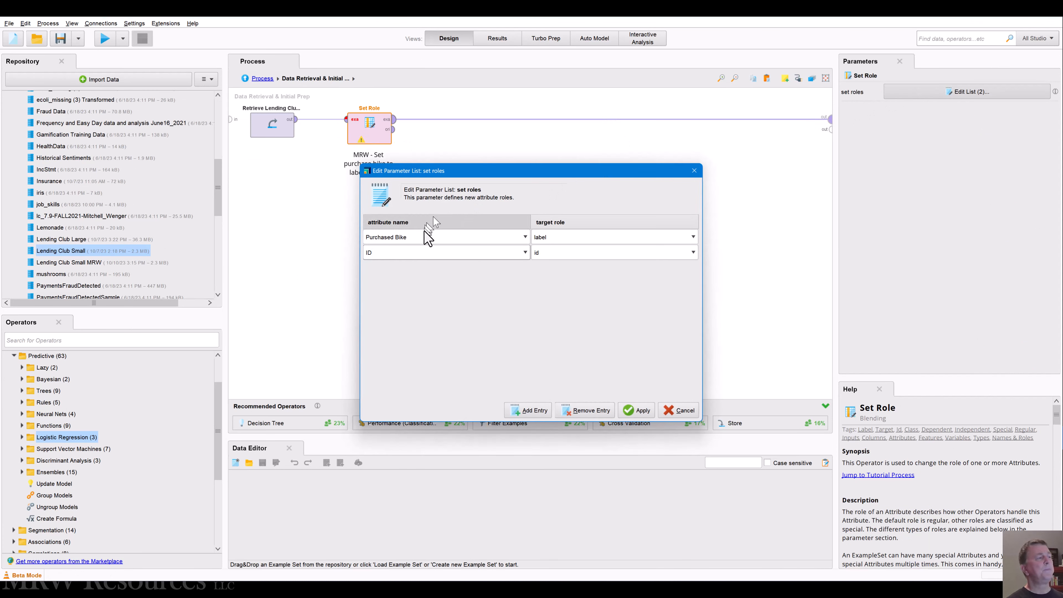
left_click(525, 252)
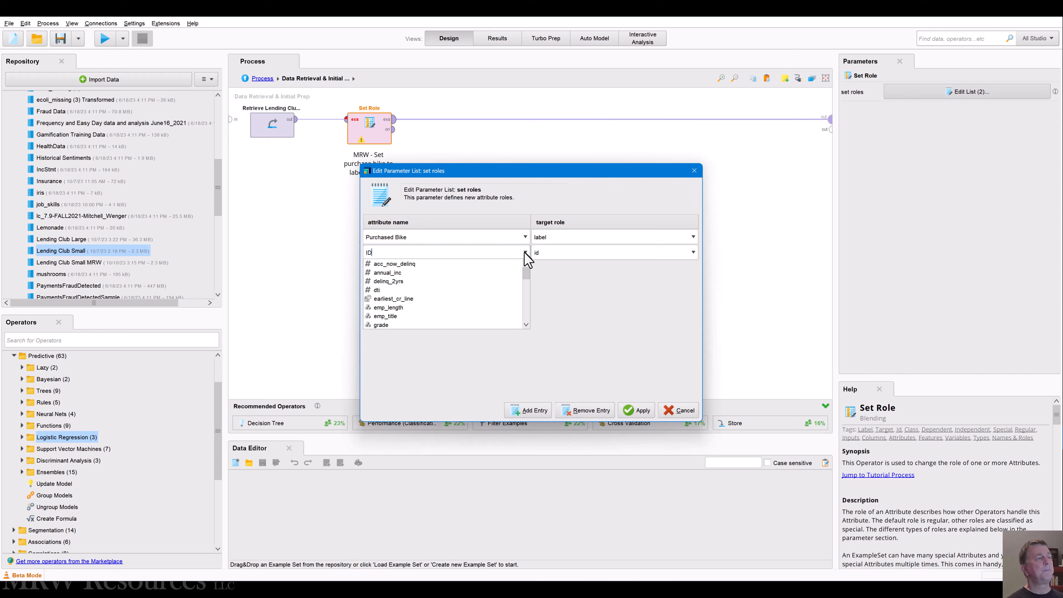
left_click(549, 291)
left_click(585, 409)
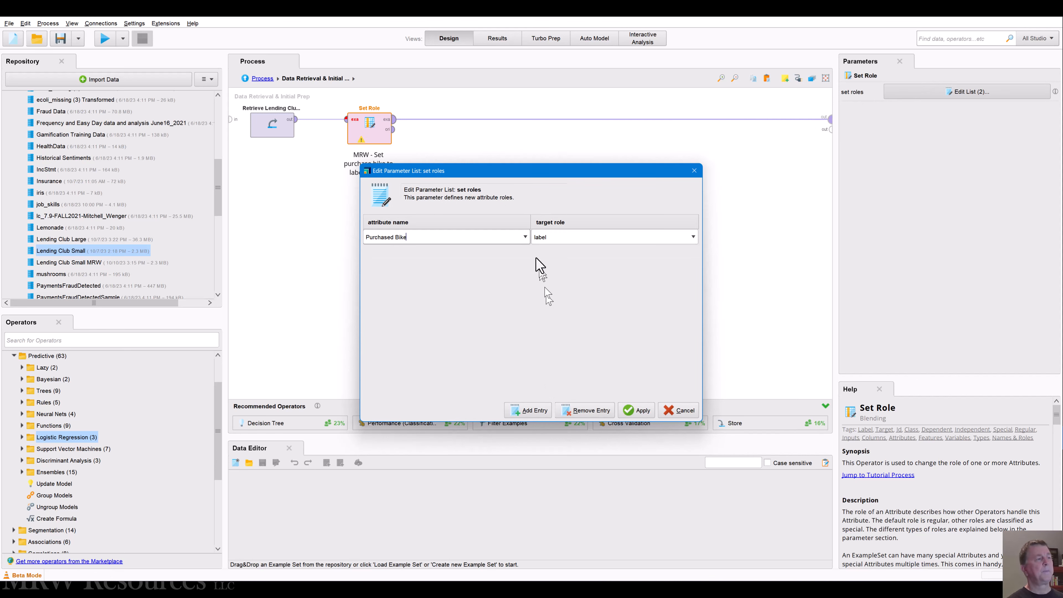
Step: Assign the label role to loan_status instead of Purchased Bike and apply the role list
left_click(525, 237)
scroll(460, 278, "down", 1)
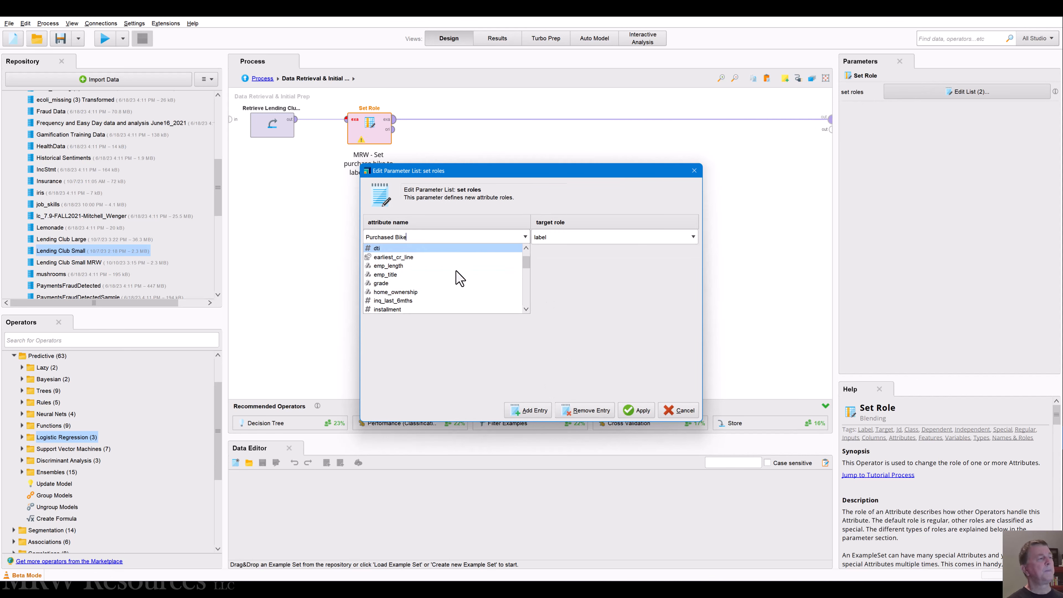
scroll(460, 279, "down", 3)
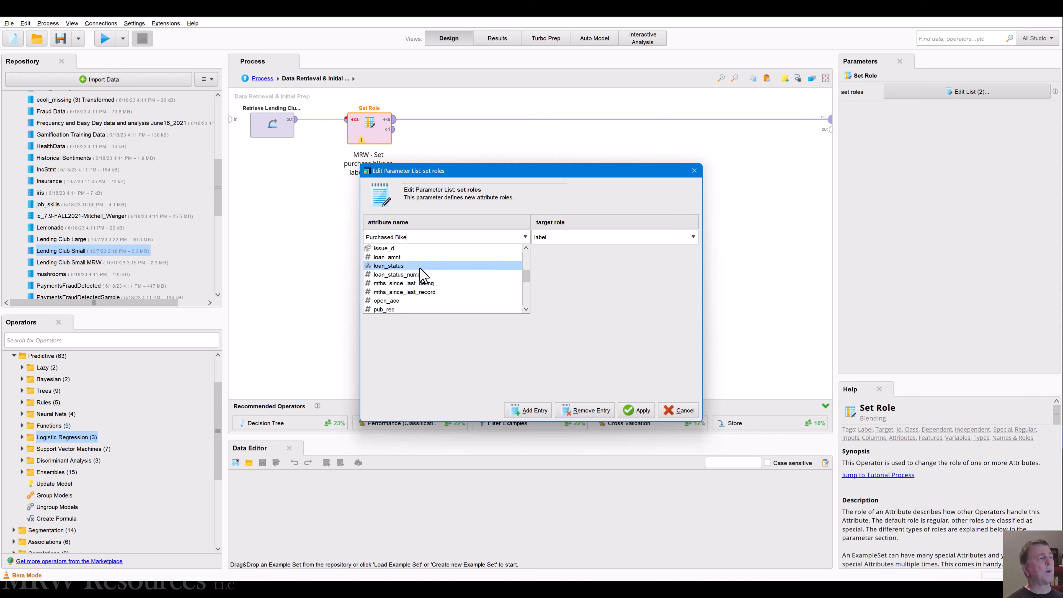
left_click(422, 270)
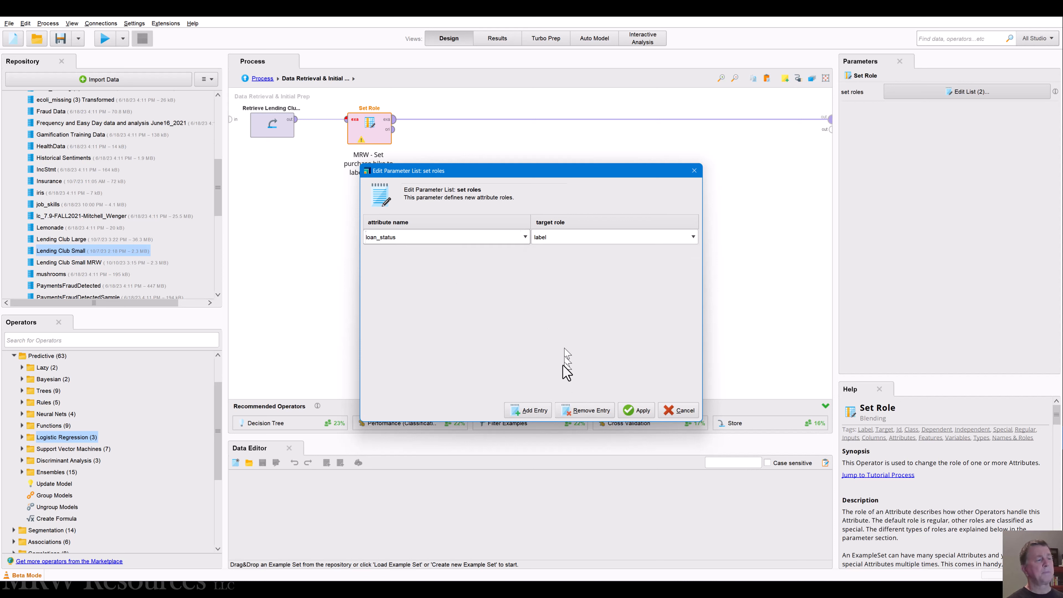
left_click(636, 410)
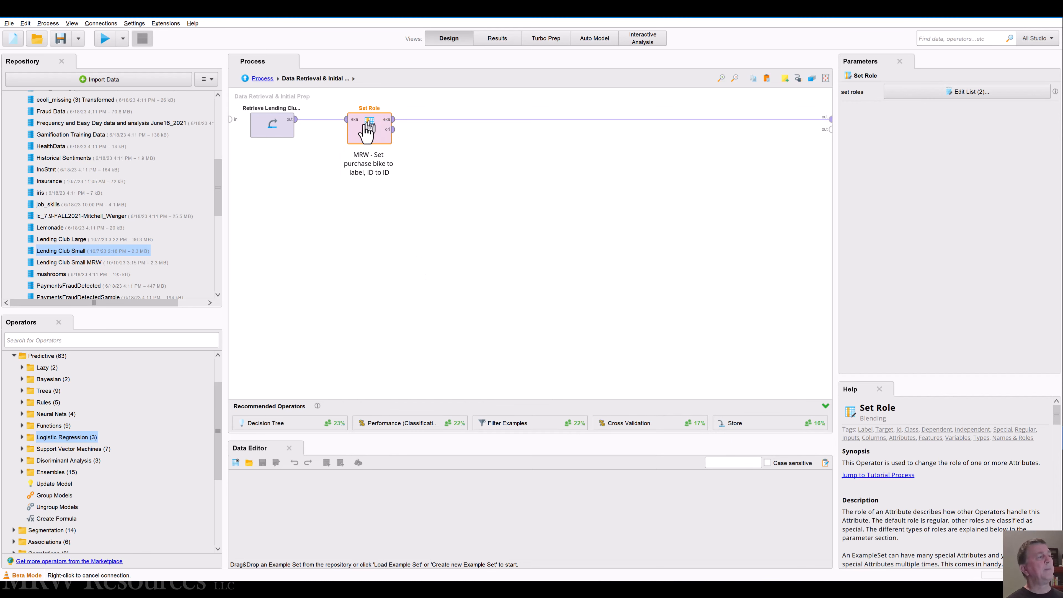
Step: Return to the main process, open the Data Prep Tree subprocess and delete its Select Attributes operator
left_click(262, 80)
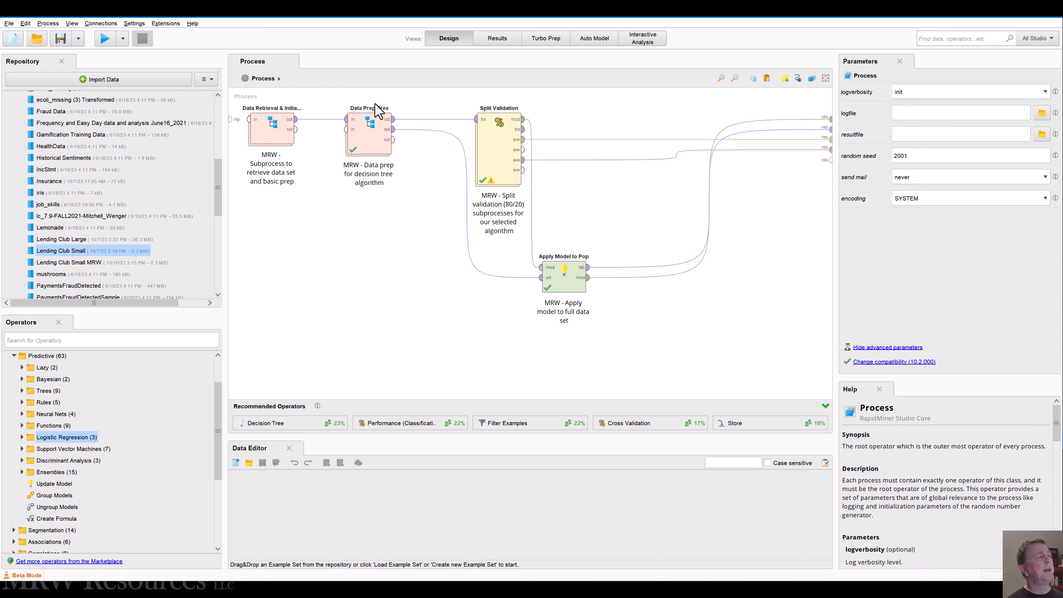
left_click(374, 108)
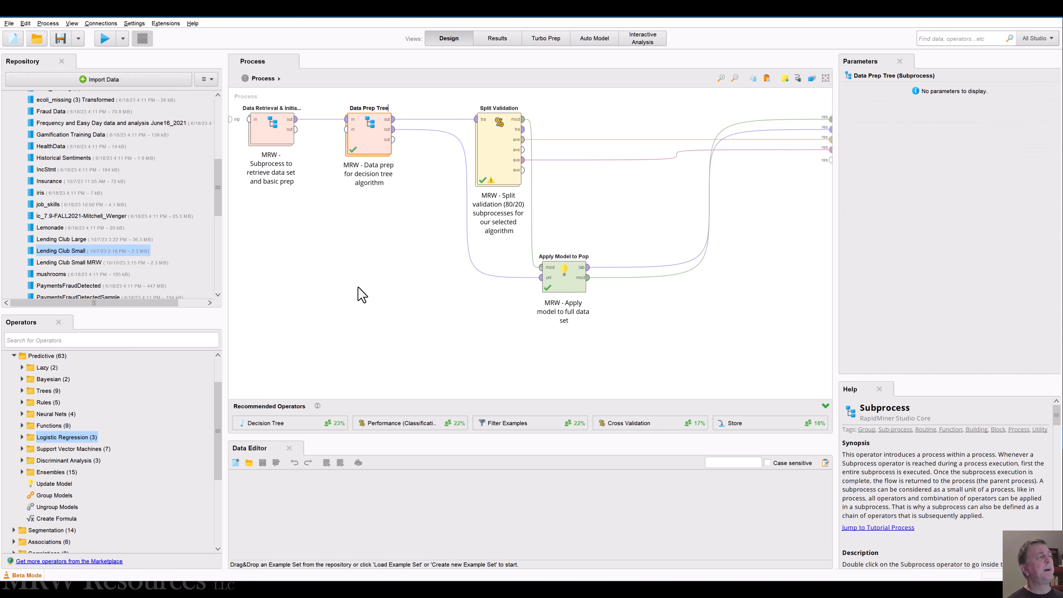
left_click(345, 206)
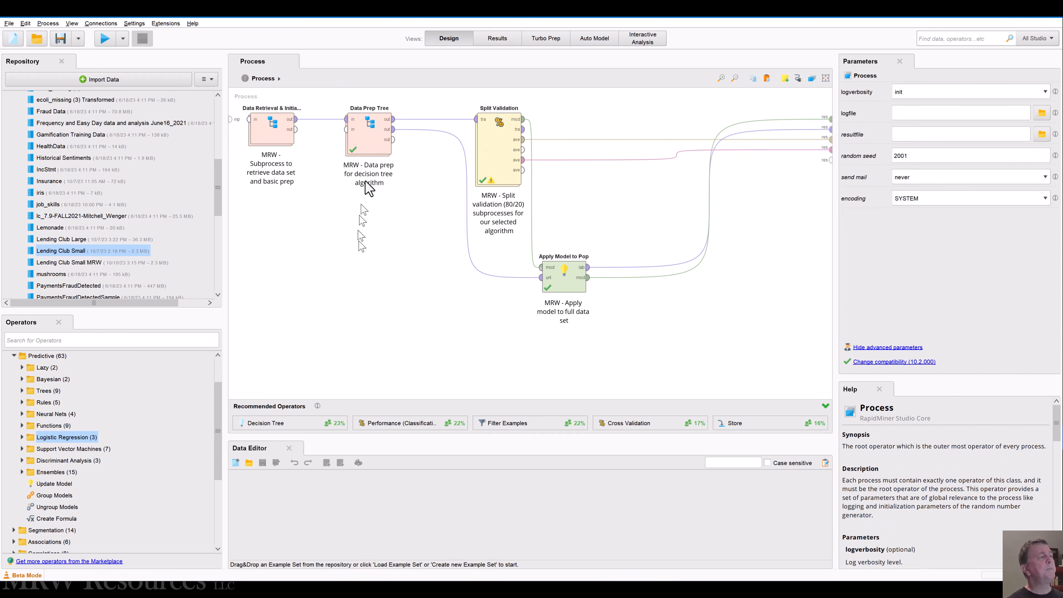
double_click(368, 132)
left_click(328, 136)
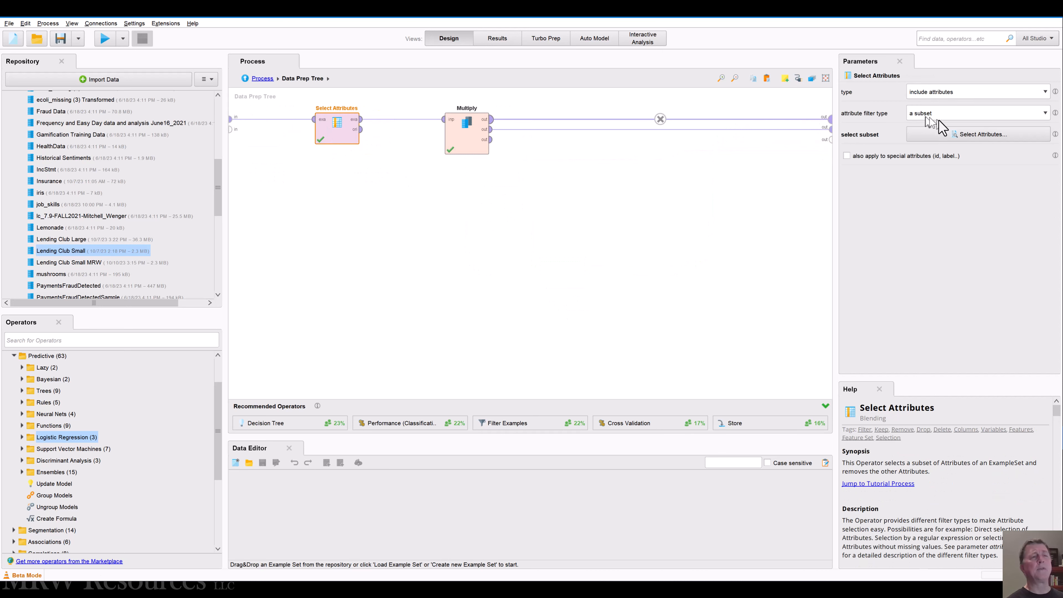
left_click(401, 130)
left_click(318, 130)
key("Delete")
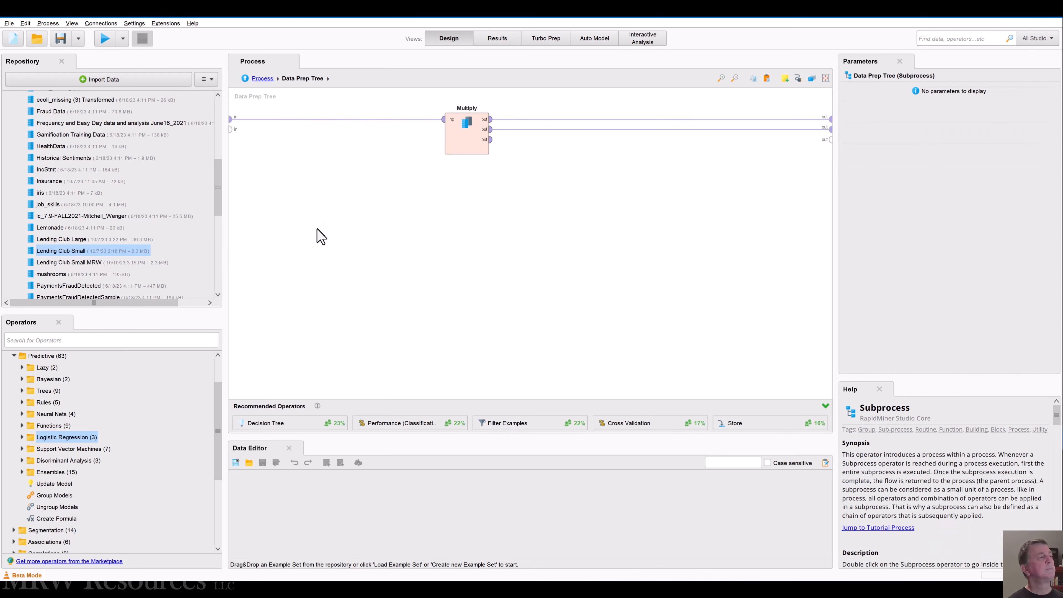
Step: Find the Select Attributes operator by searching for "select att" and insert a new one on the connection before Multiply
left_click(106, 342)
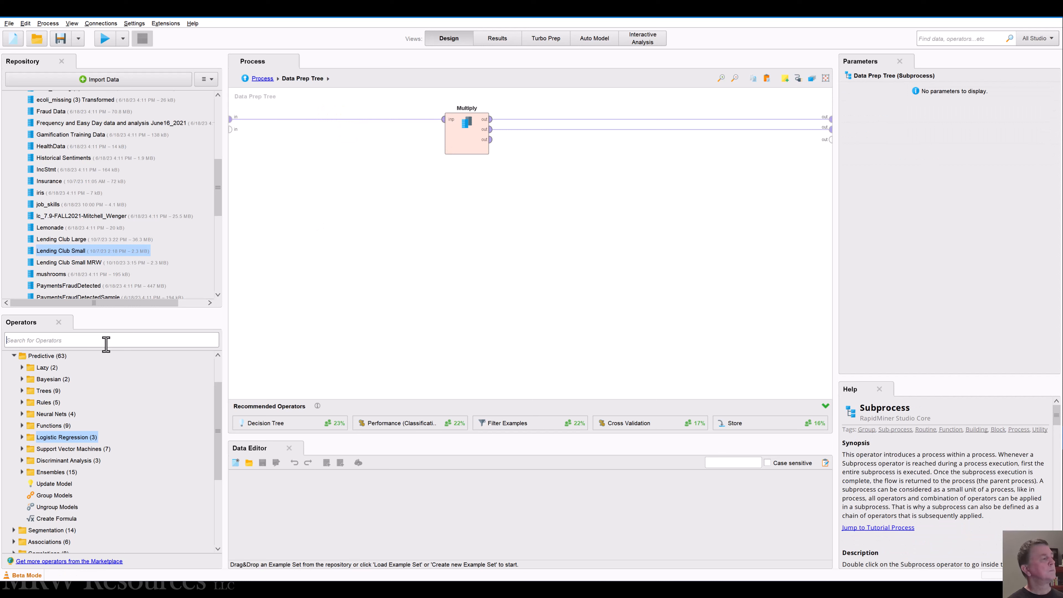
type("sele")
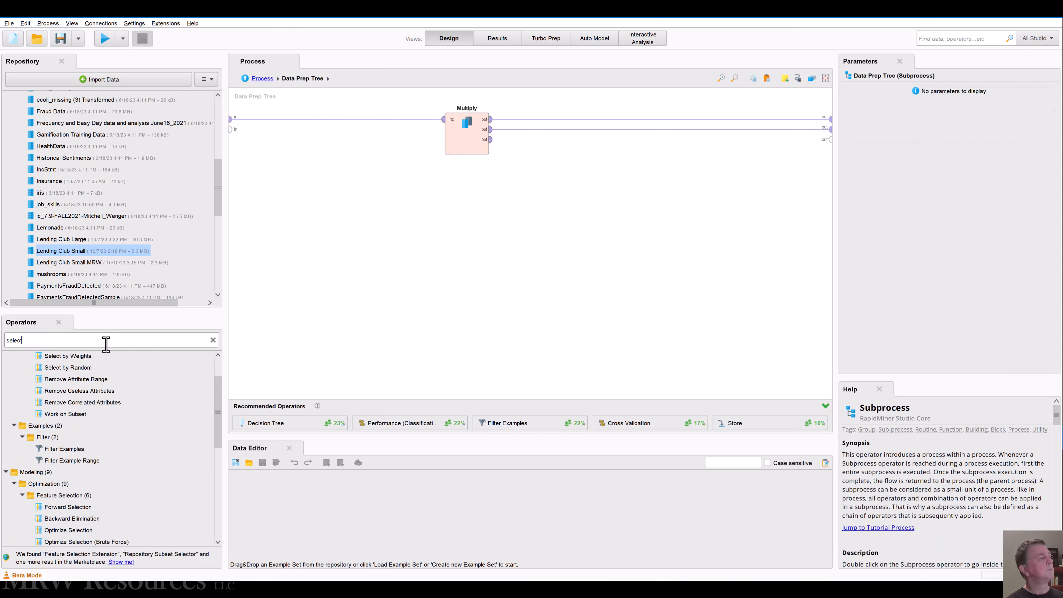
type("ct")
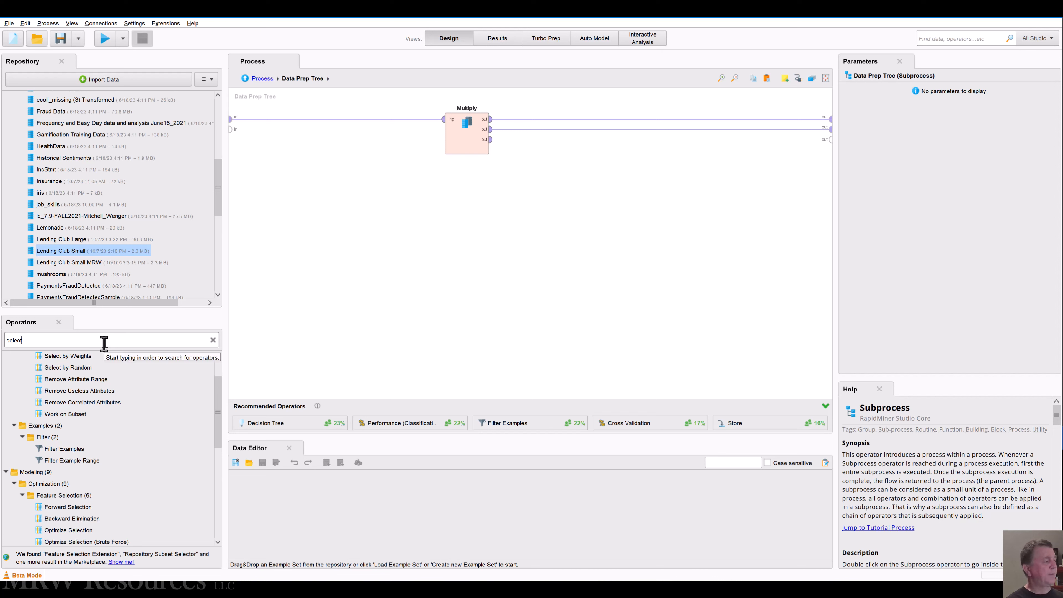
type(" att")
left_click_drag(76, 392, 304, 134)
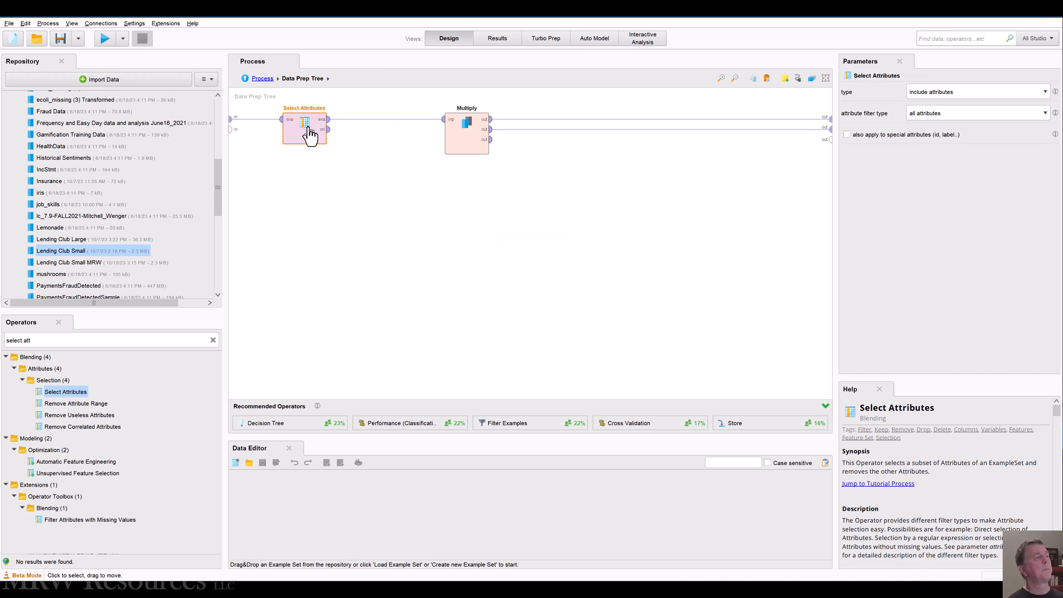
Step: Set the Select Attributes filter type to a subset and open its attribute selection
left_click(969, 116)
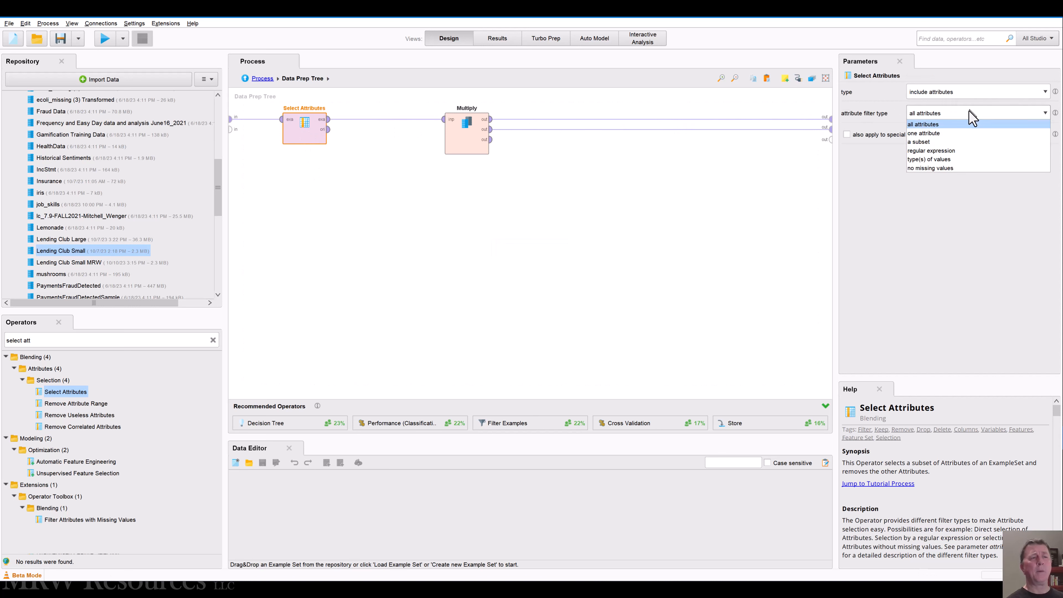
left_click(947, 144)
left_click(941, 134)
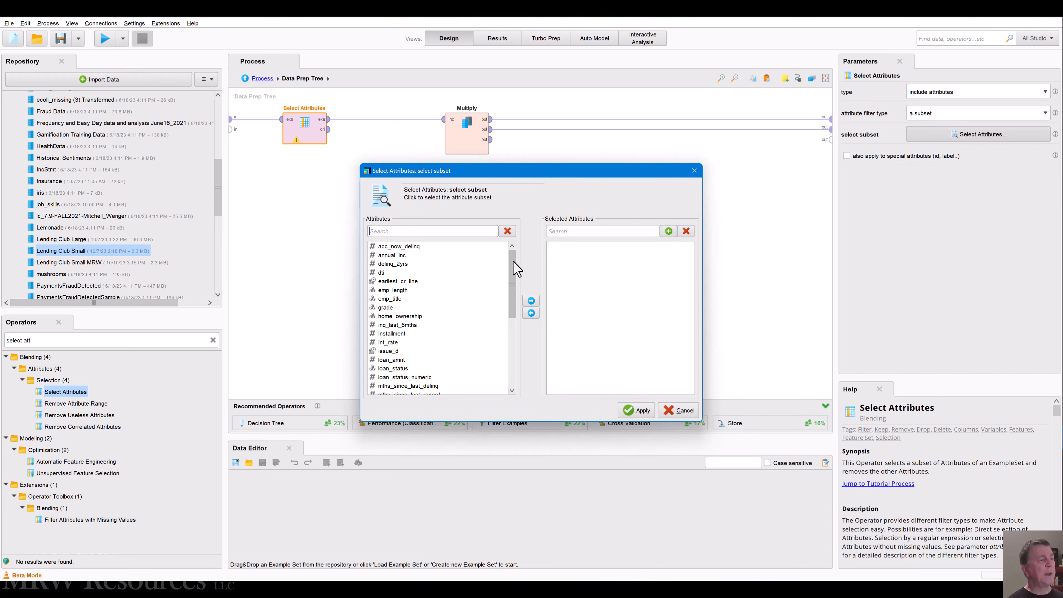
Step: Add the attributes from acc_now_delinq through loan_status to the selected attributes
mouse_move(513, 261)
left_mouse_down()
mouse_move(513, 293)
mouse_move(509, 245)
left_mouse_up()
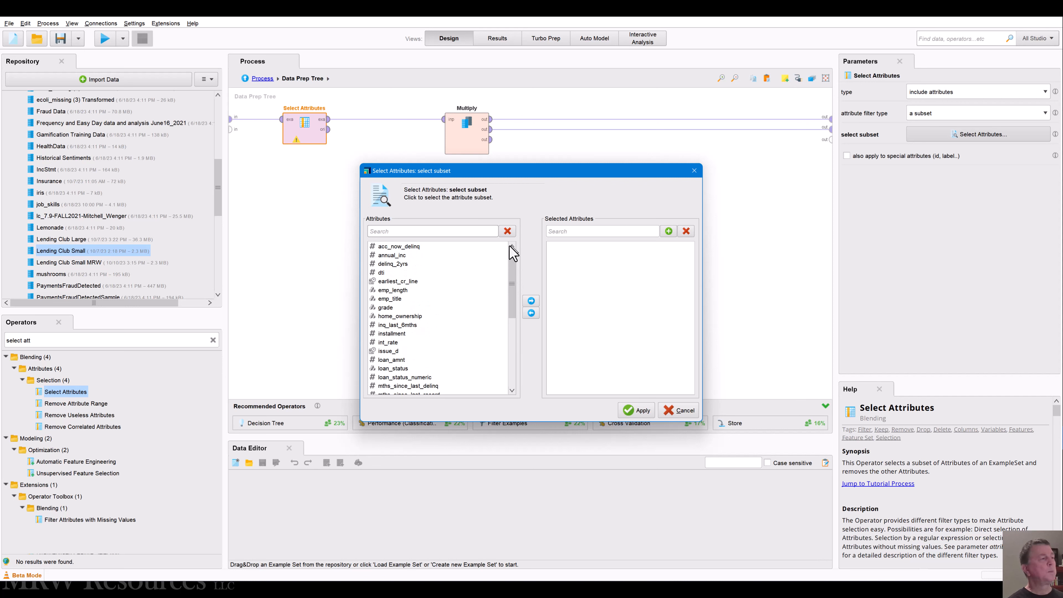
left_click(403, 253)
key("Up")
key("shift+Down")
key("shift+Down")
key("shift+Down")
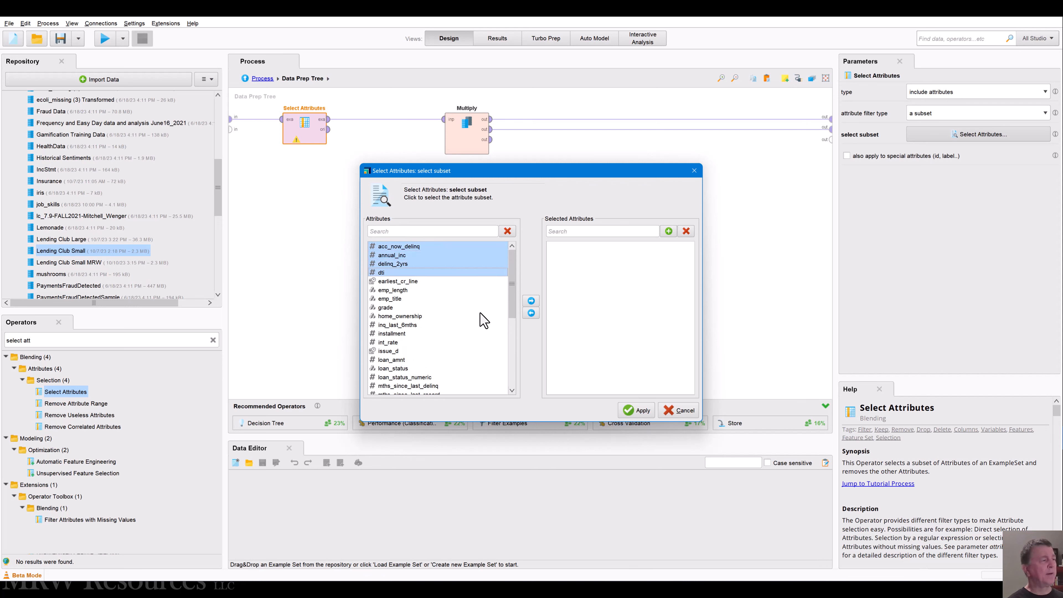
key("shift+Down")
key("shift+Down")
key("shift+Down")
key("shift+Down")
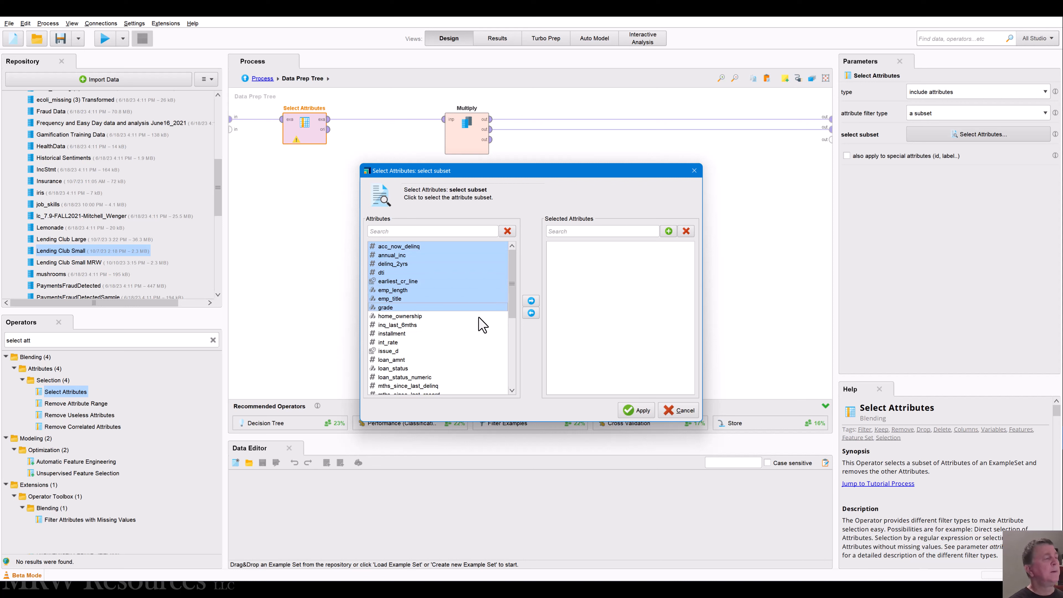
key("shift+Down")
key("shift+Down")
key("shift+Down")
key("shift+Down")
key("shift+Down")
key("shift+Down")
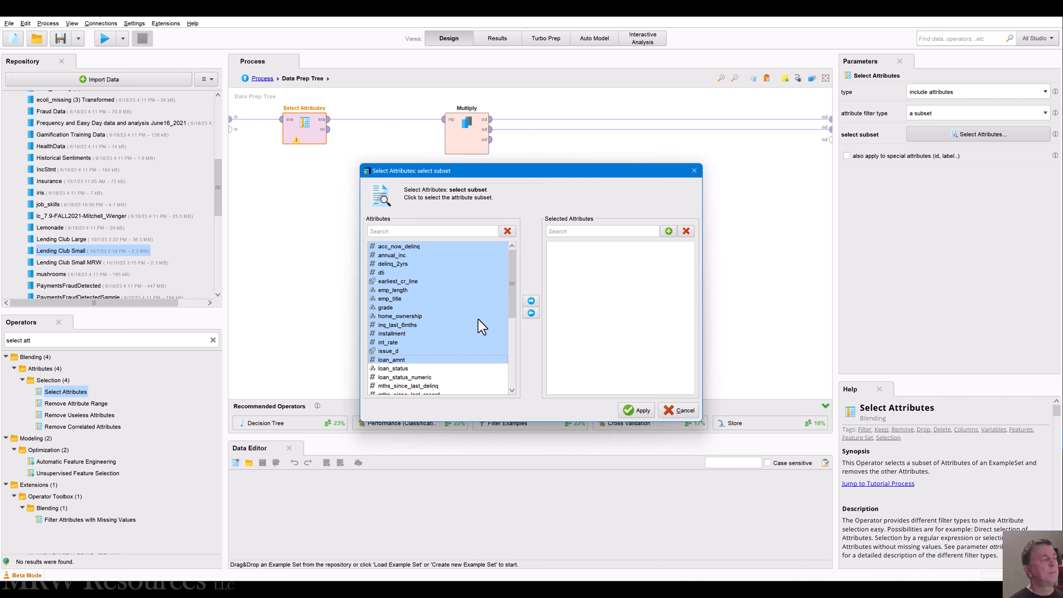
key("shift+Down")
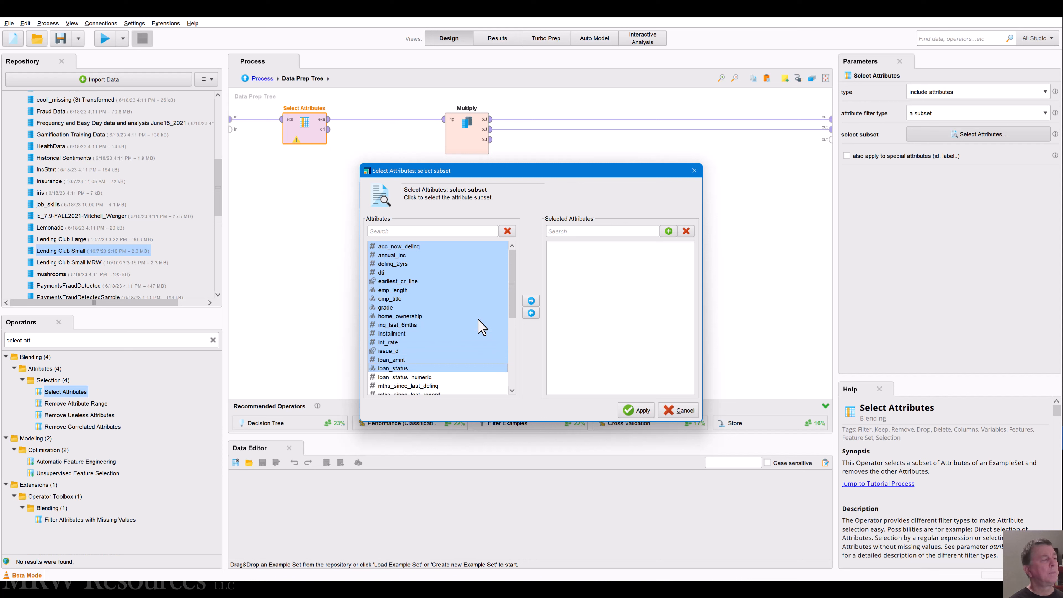
left_click(531, 302)
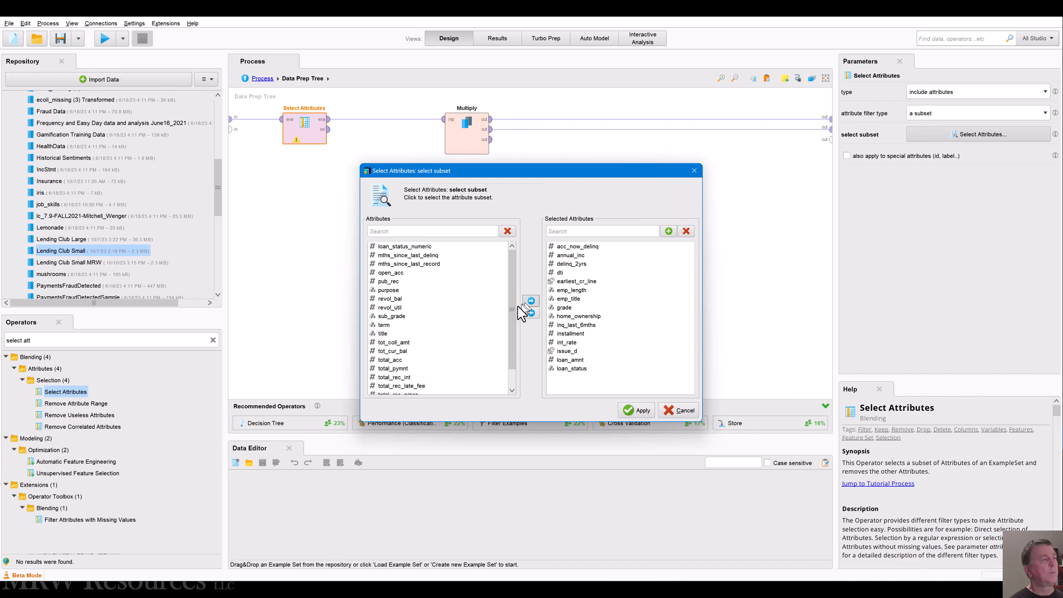
Step: Add the attributes from mths_since_last_delinq through total_pymnt to the selection, skipping loan_status_numeric
left_click(407, 256)
key("shift+Down")
key("shift+Down")
key("shift+Down")
key("shift+Down")
key("shift+Down")
key("shift+Down")
key("shift+Down")
key("shift+Down")
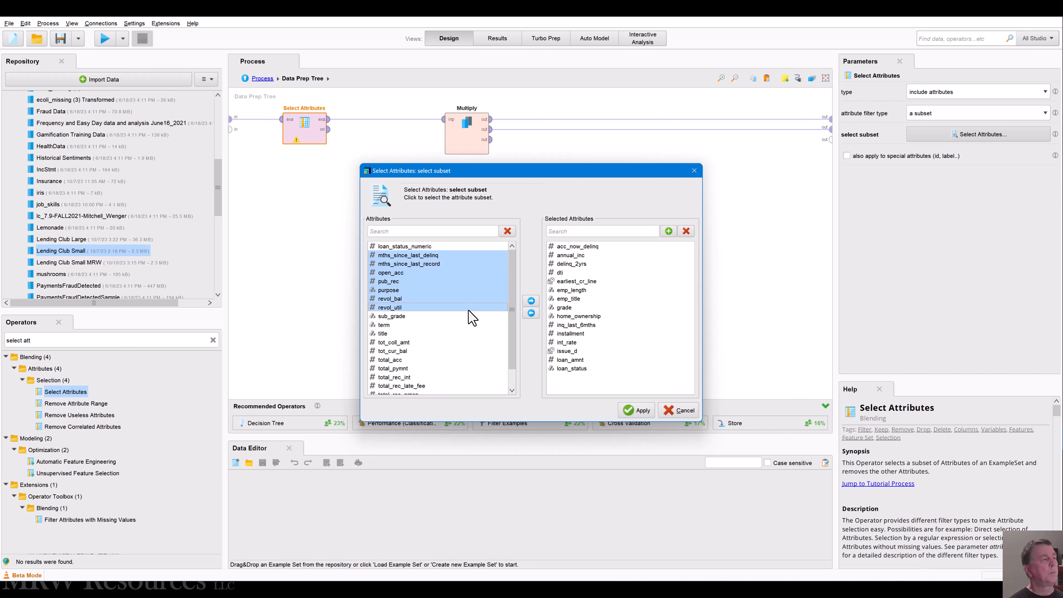
key("shift+Down")
key("shift+Down")
key("shift+Down")
key("shift+Down")
key("shift+Down")
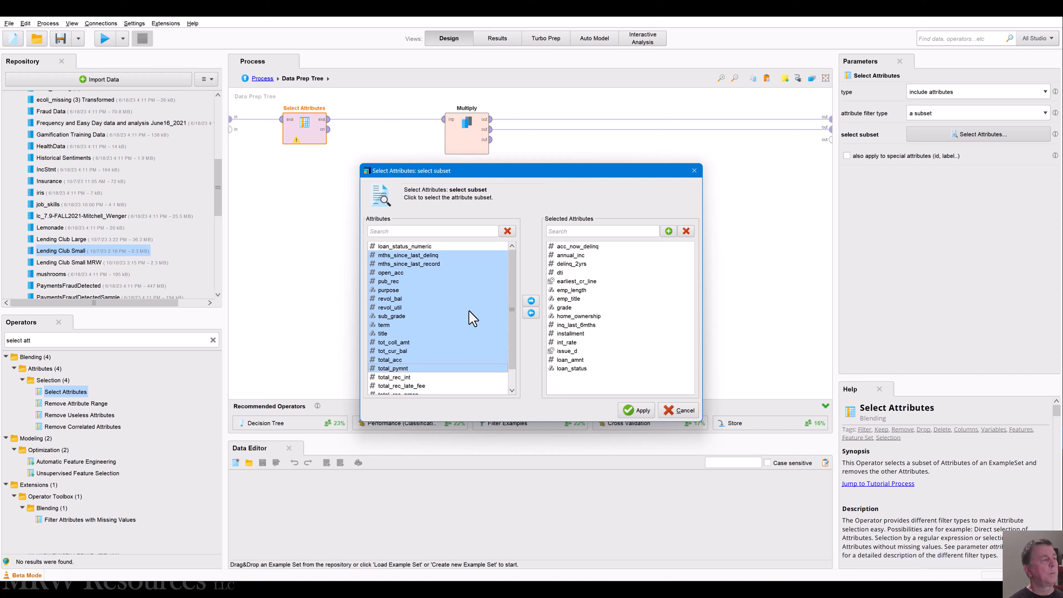
left_click(530, 301)
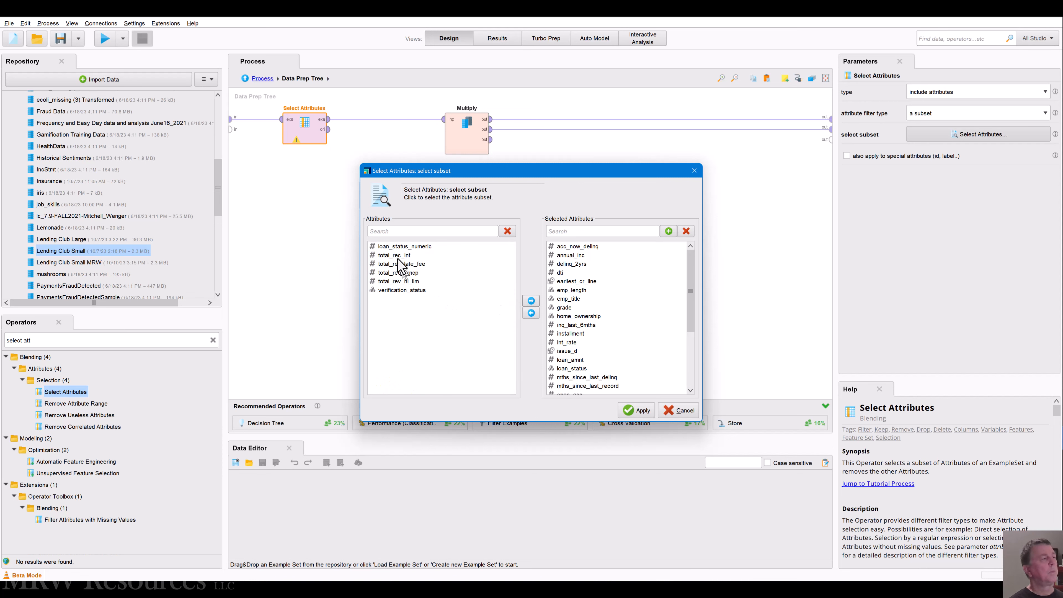
Step: Add total_rec_int through verification_status to the selection, leaving out loan_status_numeric, and apply the subset
left_click(393, 248)
key("Down")
key("shift+Down")
key("shift+Down")
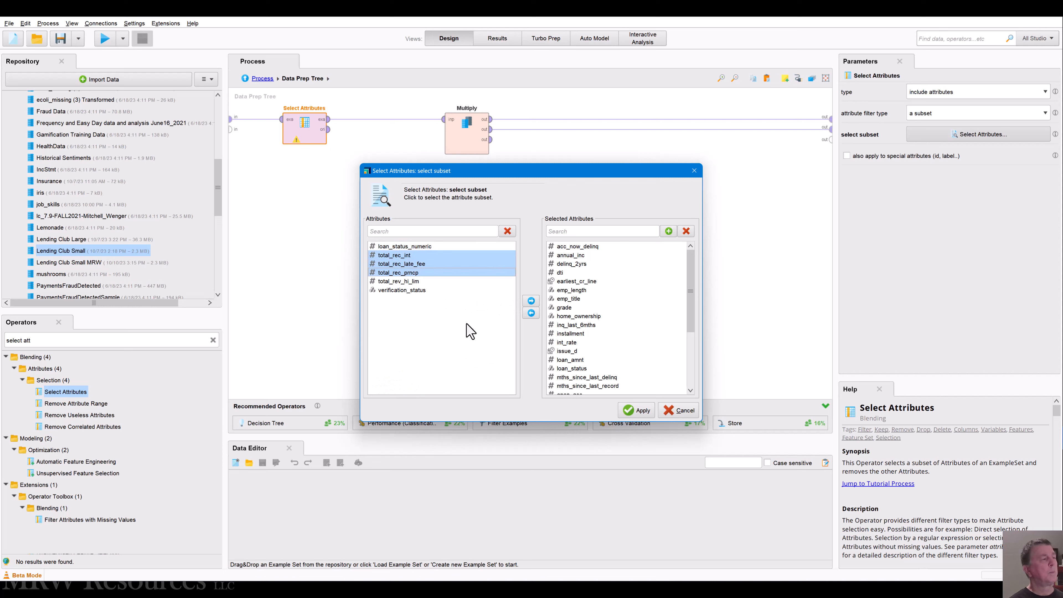
key("shift+Down")
key("shift+Down")
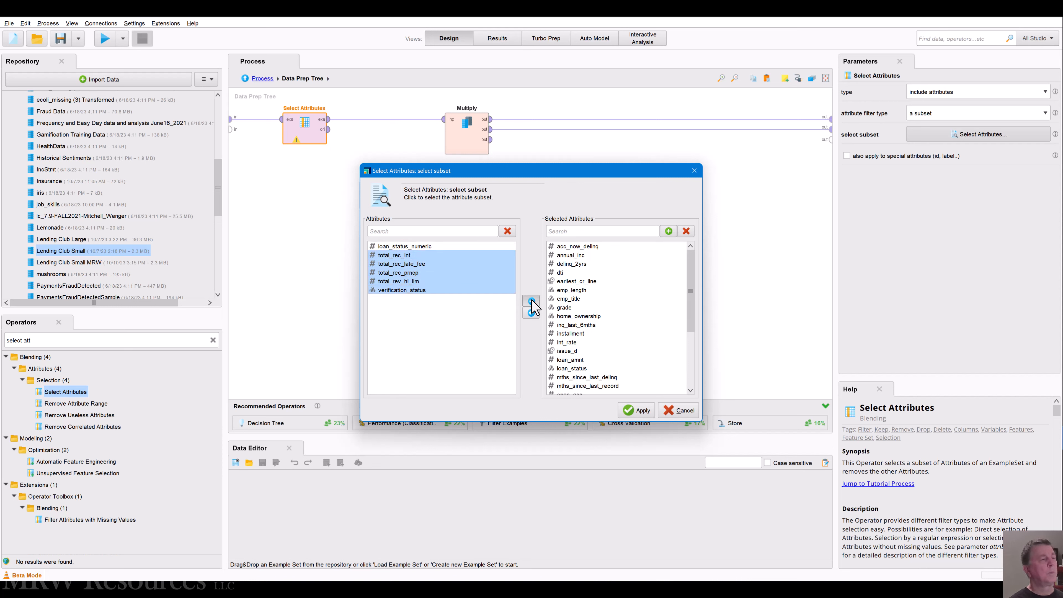
left_click(530, 300)
left_click(635, 409)
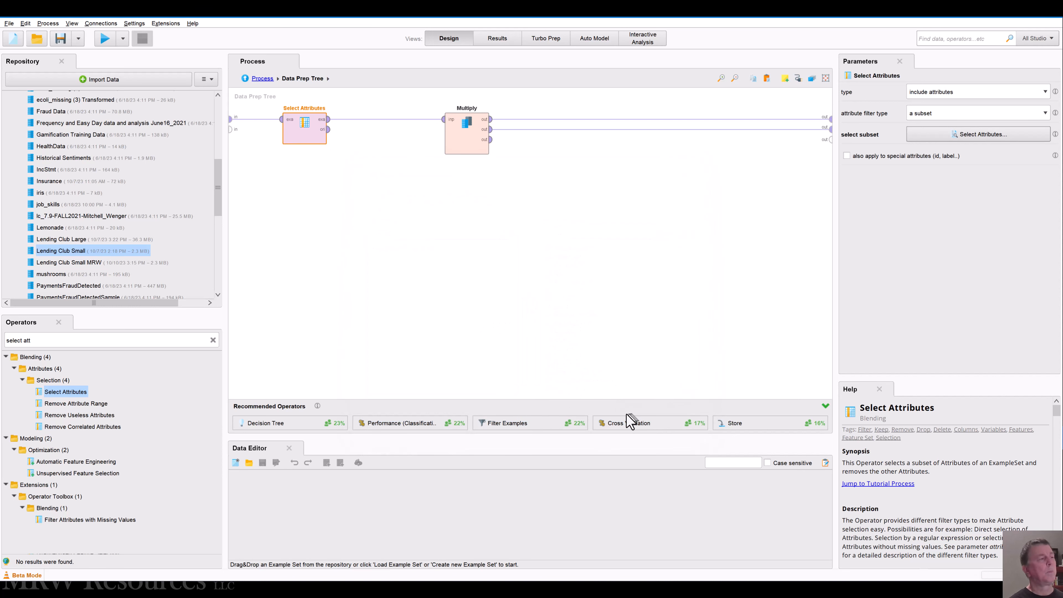
Step: Open the Lending Club Small data set for viewing and recheck the selected attribute subset
double_click(61, 252)
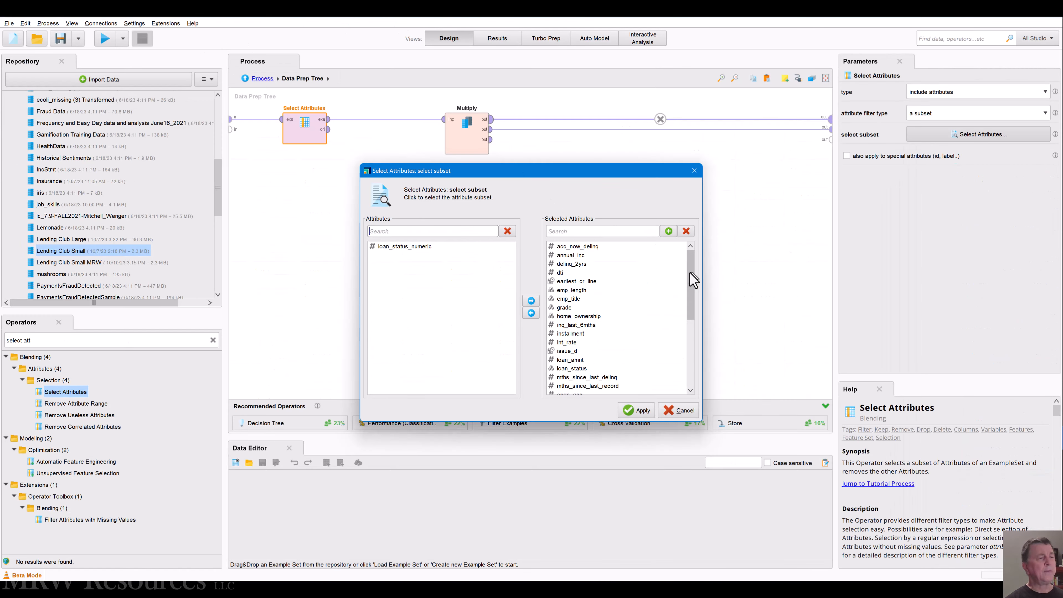
mouse_move(690, 280)
left_mouse_down()
mouse_move(688, 351)
mouse_move(688, 270)
left_mouse_up()
left_click(636, 409)
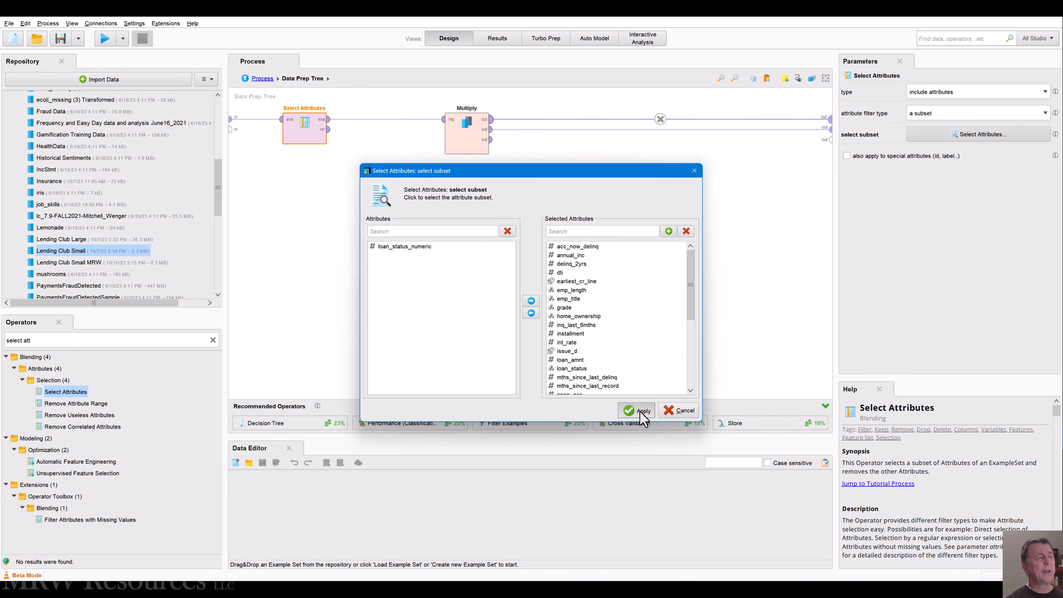
Step: Return to the main process, open the Split Validation subprocess and delete its Logistic Regression operator
left_click(256, 79)
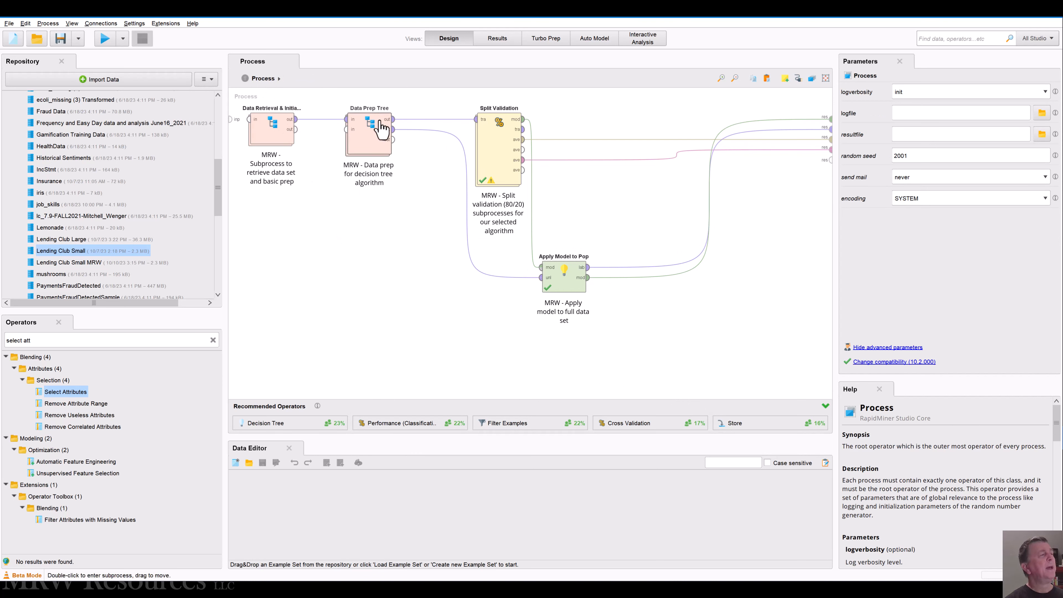
left_click(374, 134)
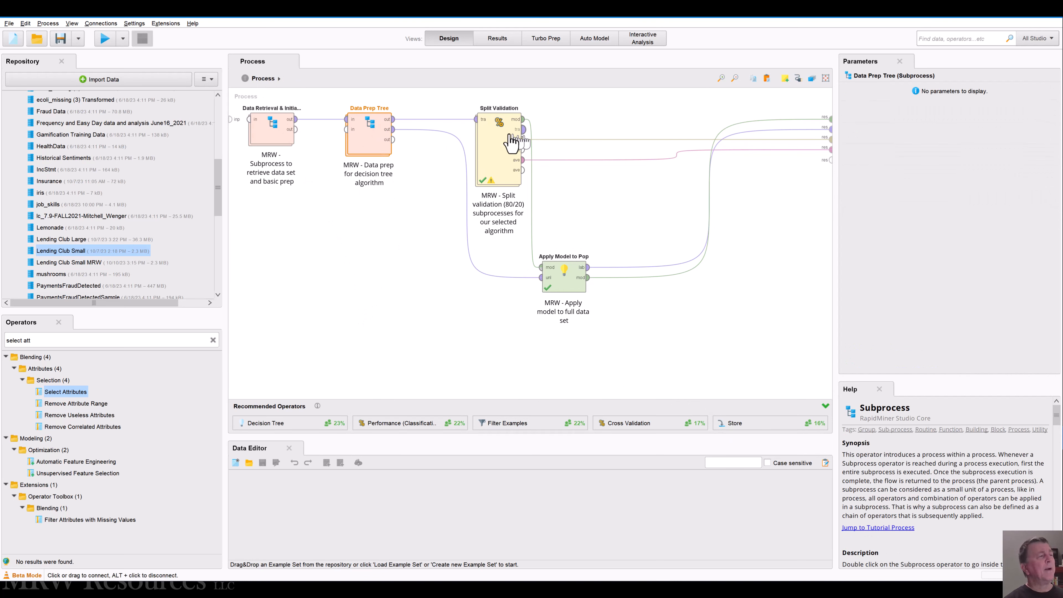
left_click(500, 142)
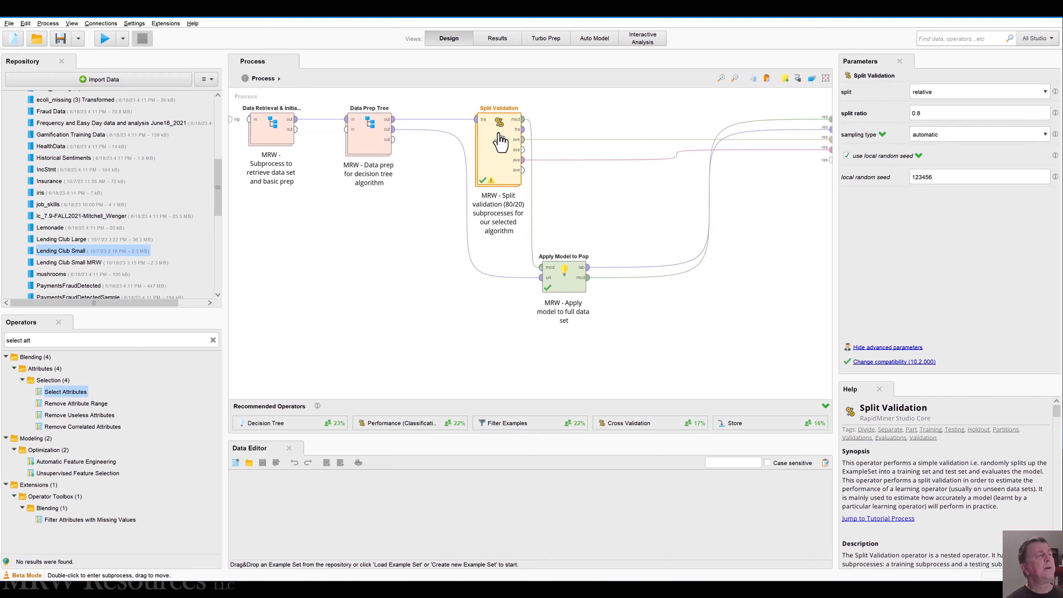
double_click(500, 142)
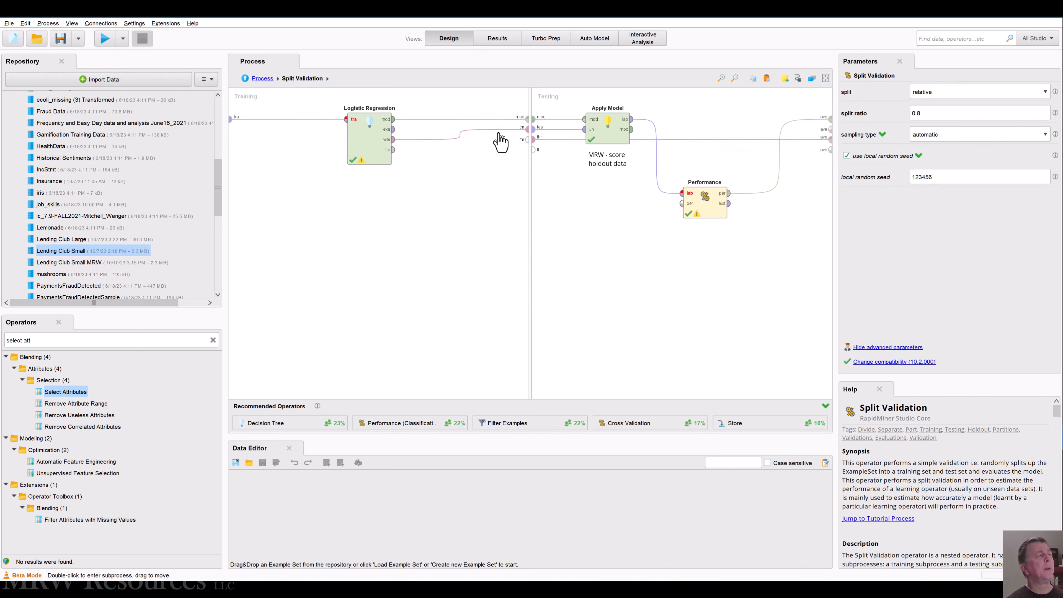
left_click(361, 147)
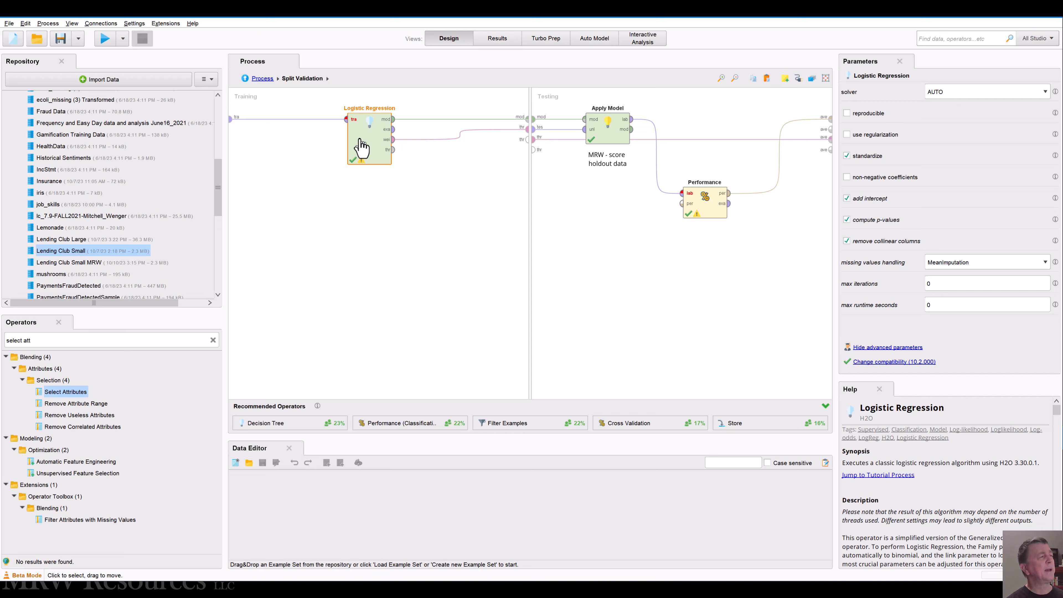
key("Delete")
Step: Find the Decision Tree operator among the predictive tree models and place it in the Training area
left_click(213, 340)
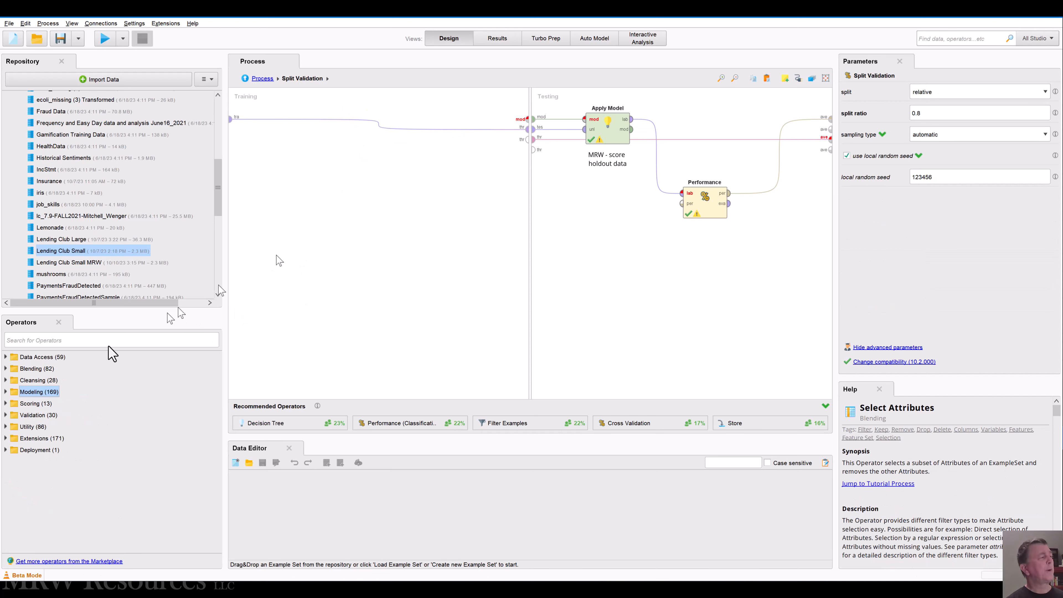
left_click(6, 391)
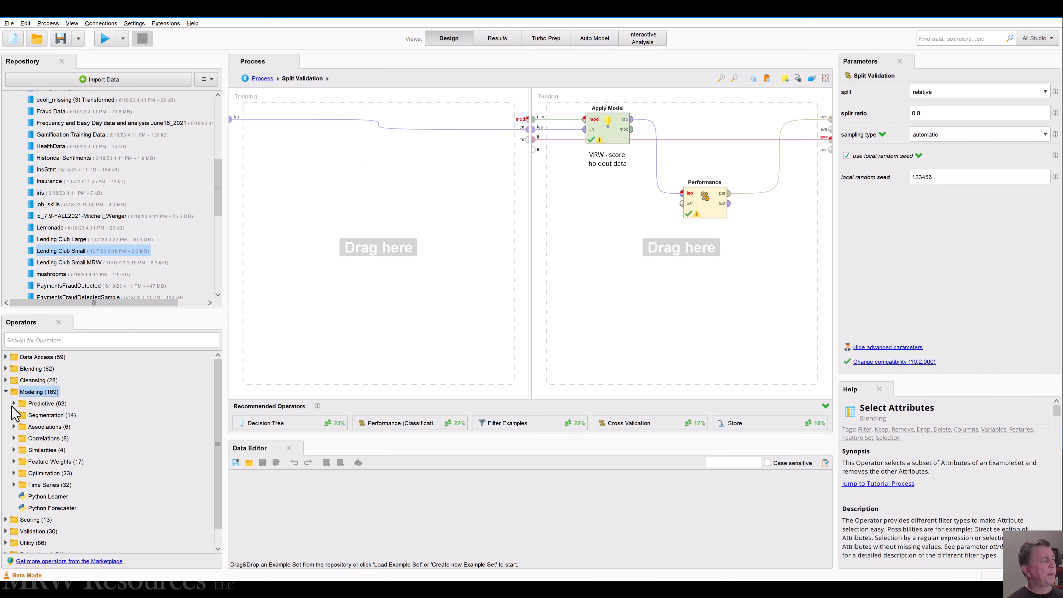
left_click(14, 404)
left_click(22, 419)
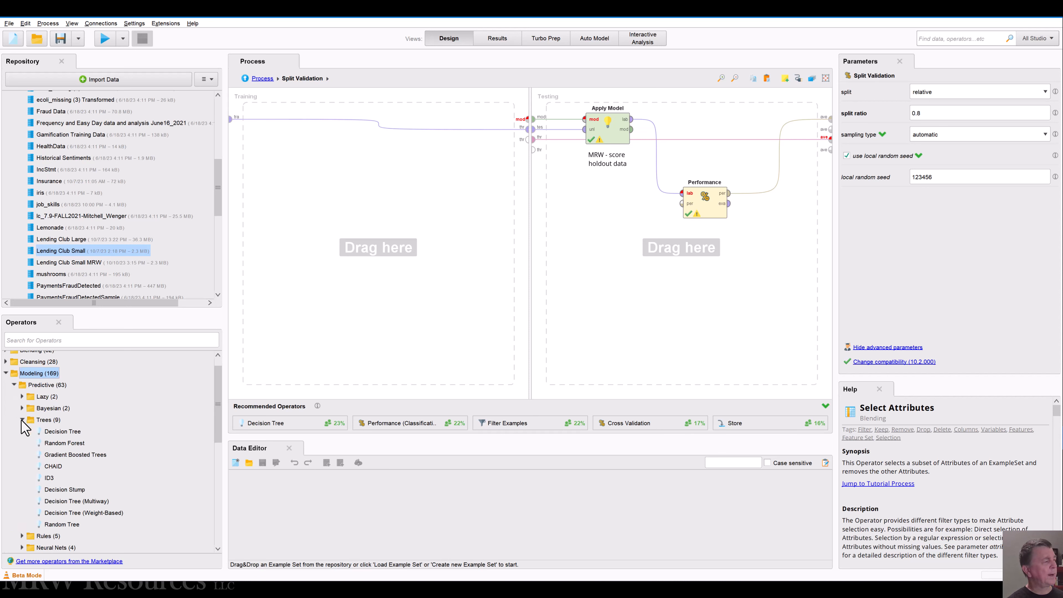
left_click_drag(59, 435, 350, 186)
Step: Connect the training input to Decision Tree, align the operator, and link its mod and wei outputs to the mod and first thr ports
left_click(232, 119)
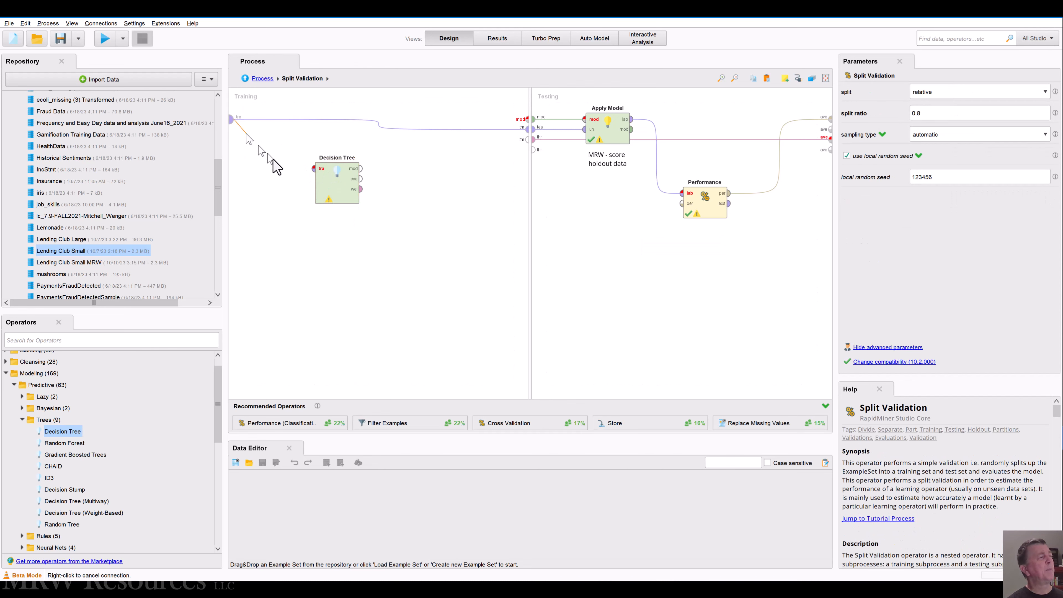
left_click(315, 168)
left_click_drag(347, 197, 349, 148)
left_click(361, 119)
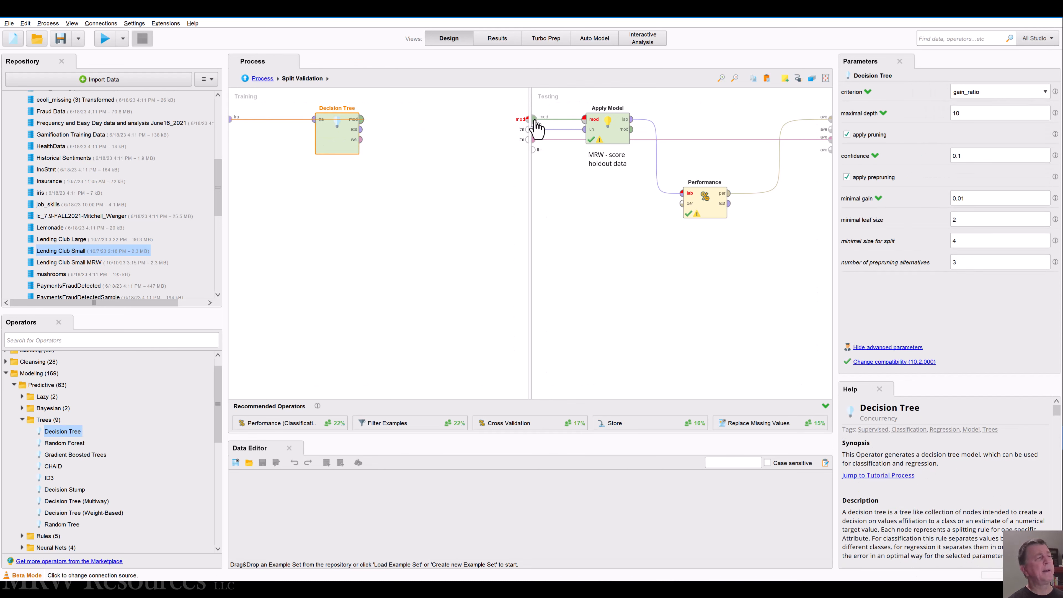
left_click(528, 119)
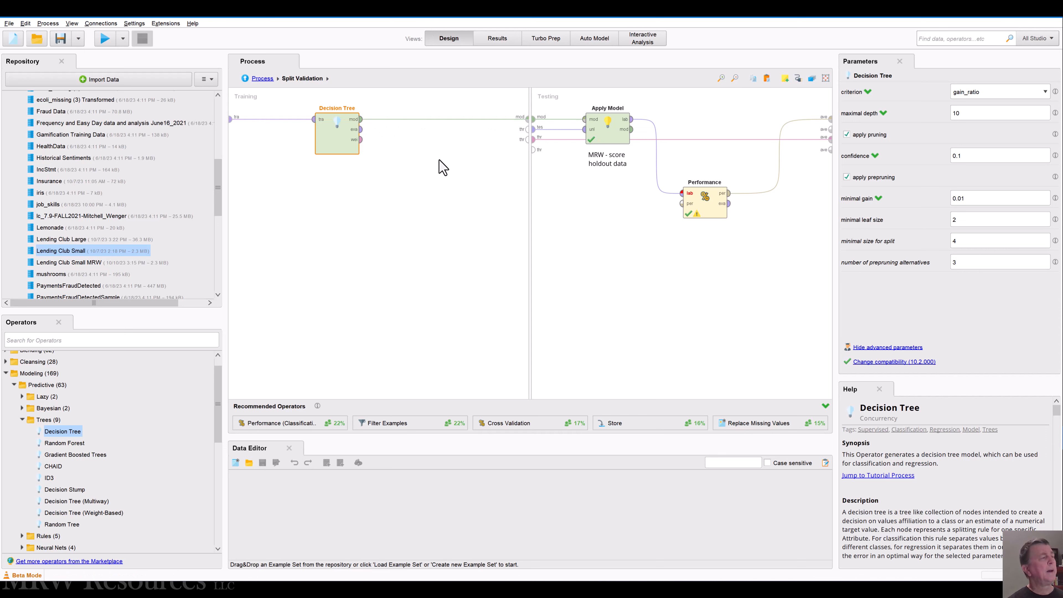
double_click(362, 142)
left_click(436, 188)
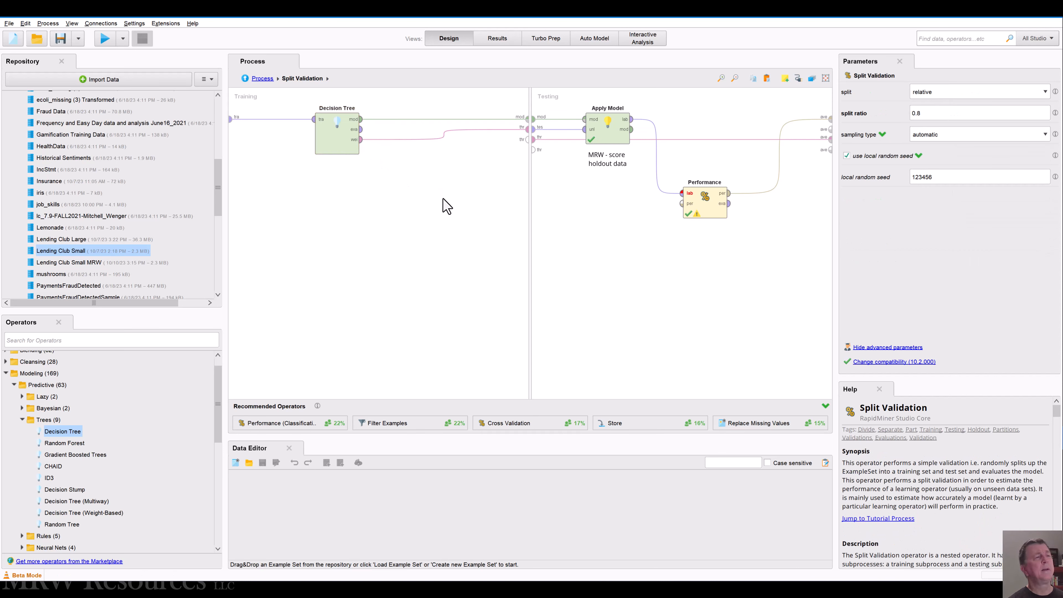
Step: Delete the binomial classification Performance operator from the Testing area
left_click(607, 139)
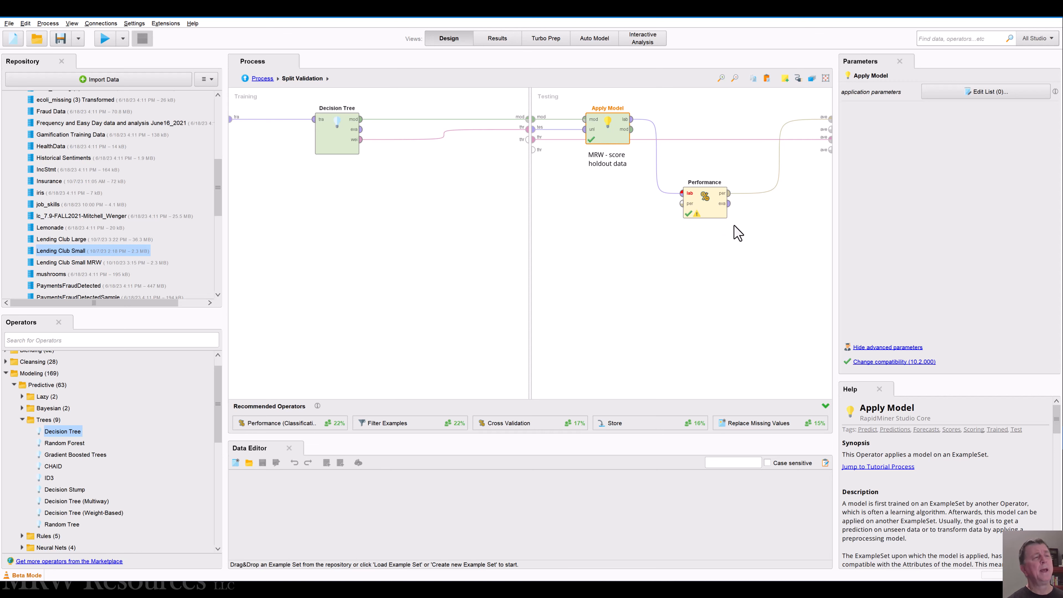
left_click(692, 206)
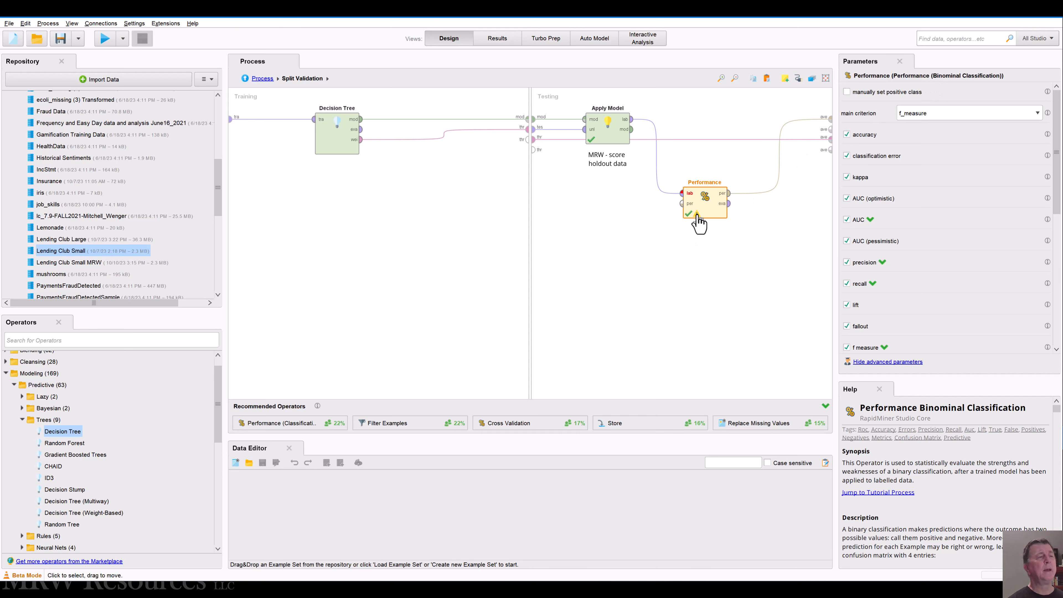
key("Delete")
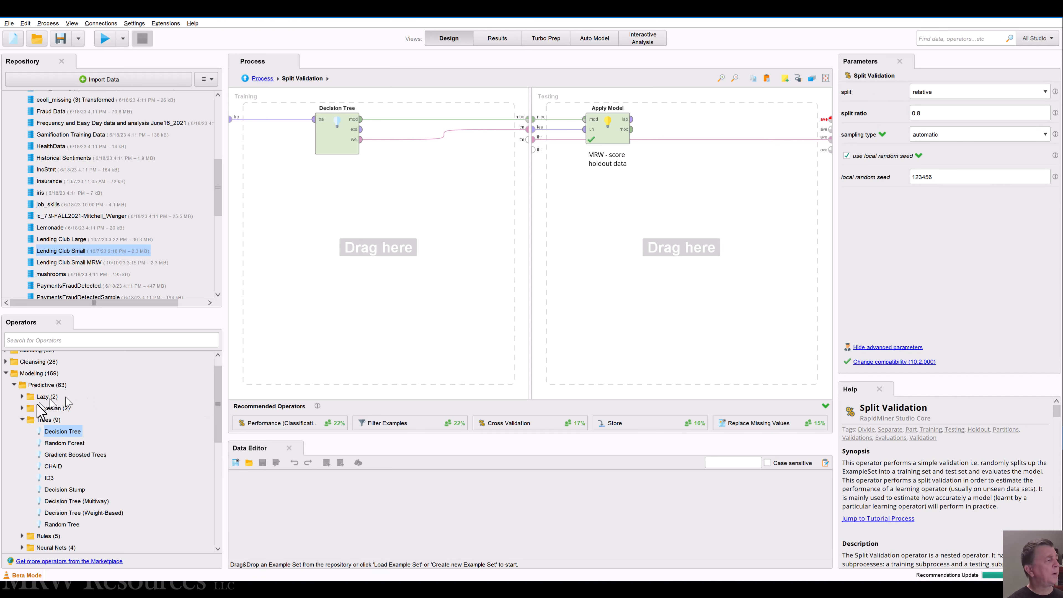
Step: Find the Performance (Classification) operator among the predictive validation operators and place it in the Testing area below Apply Model
left_click(38, 421)
key("Left")
key("Left")
key("Left")
key("Left")
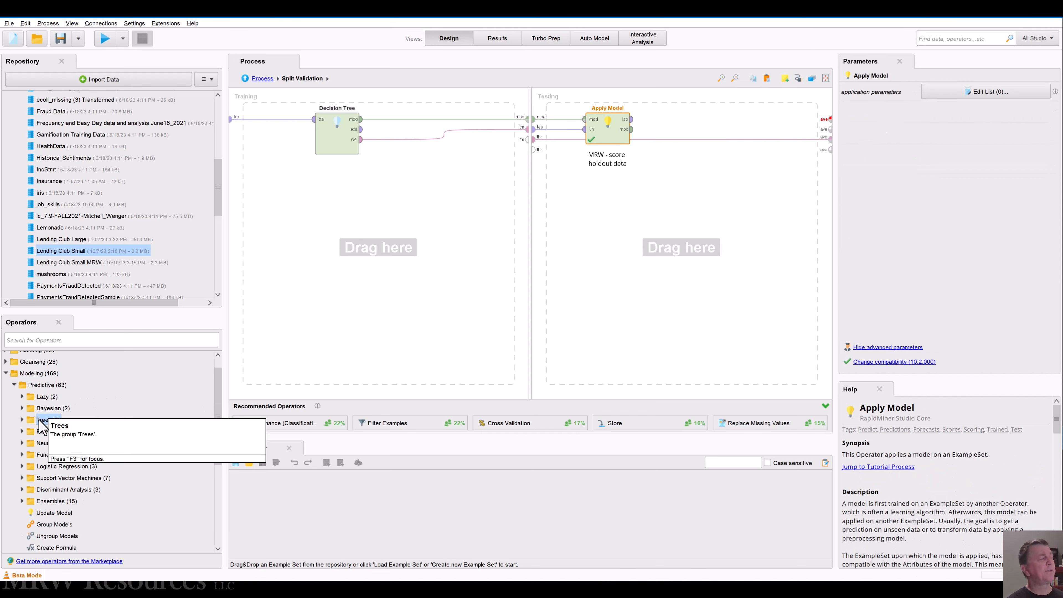
key("Left")
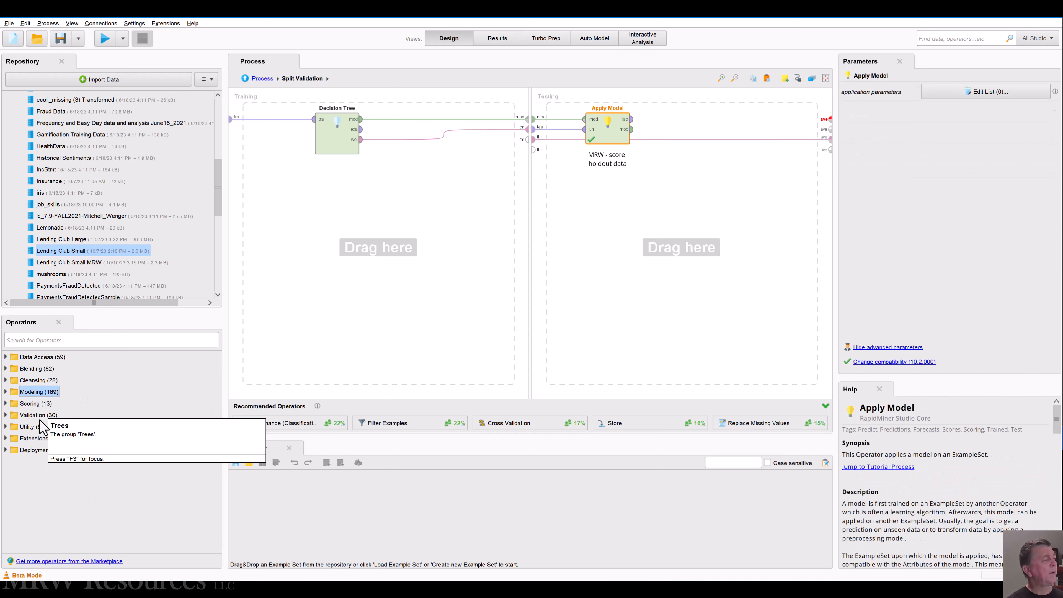
left_click(6, 415)
left_click(14, 427)
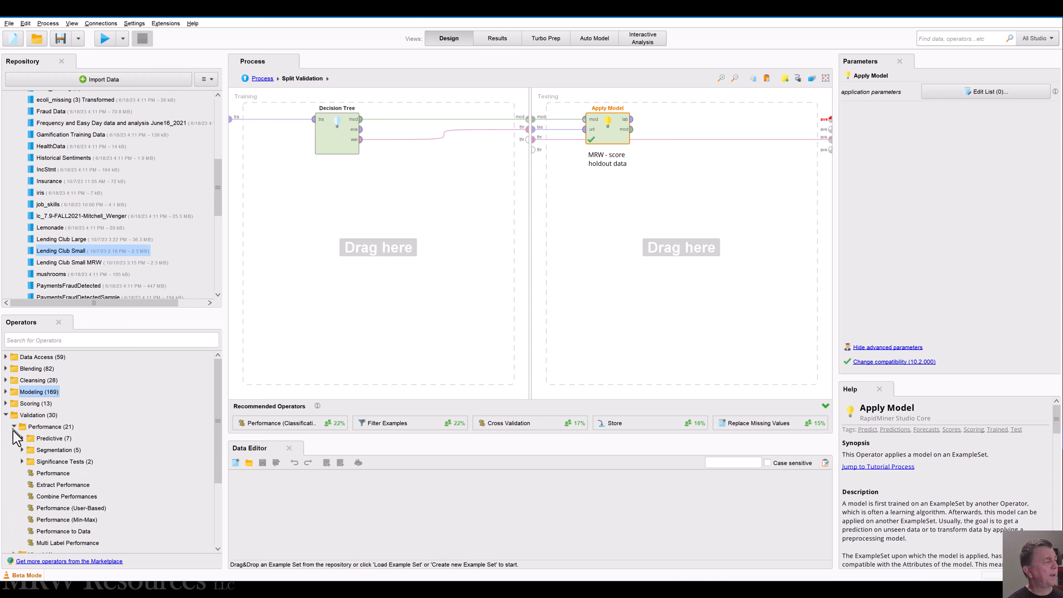
left_click(22, 439)
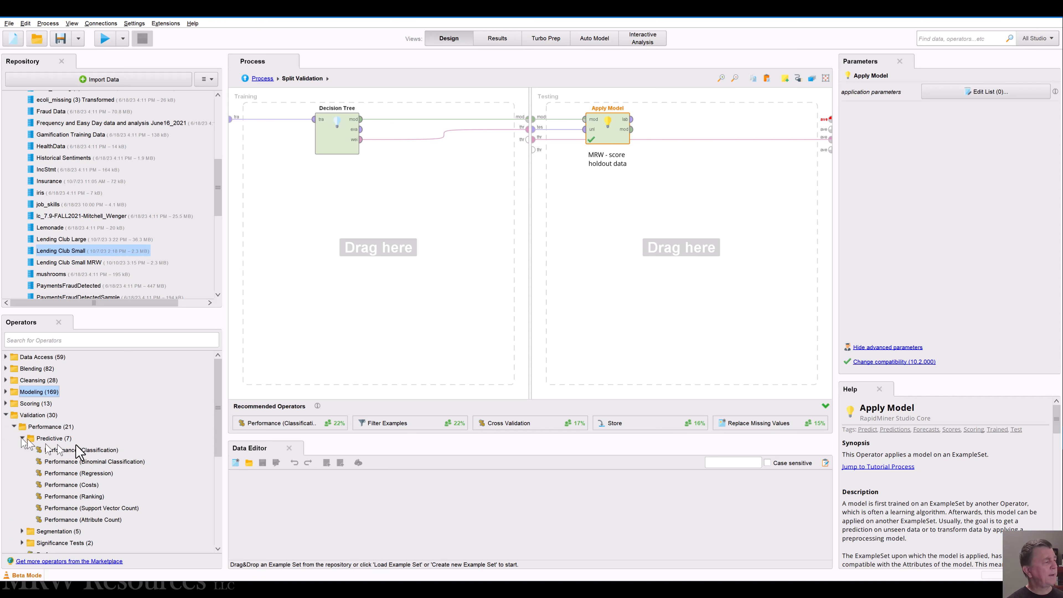
left_click(89, 462)
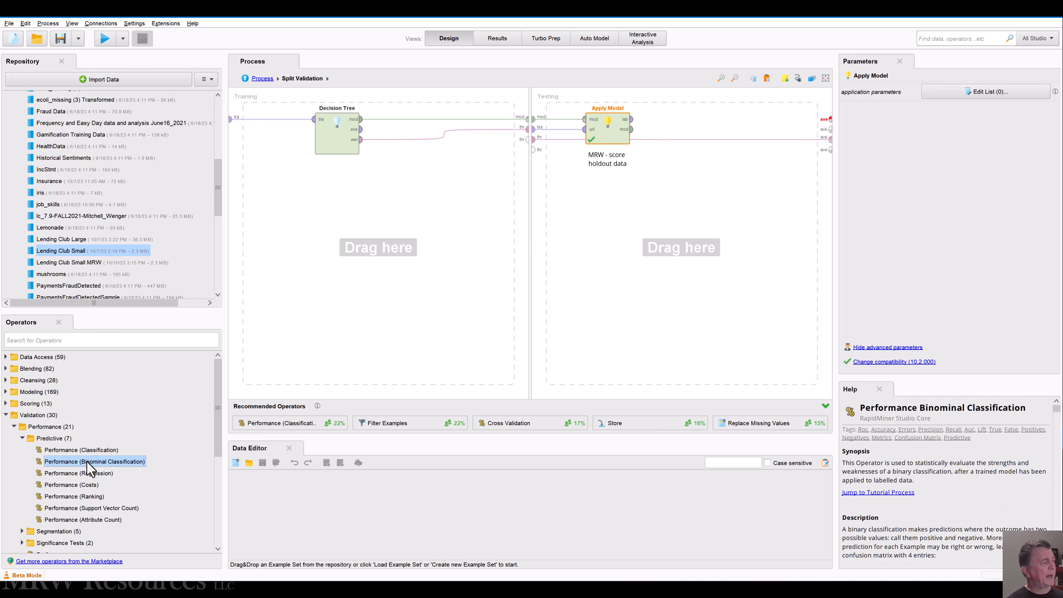
left_click(66, 449)
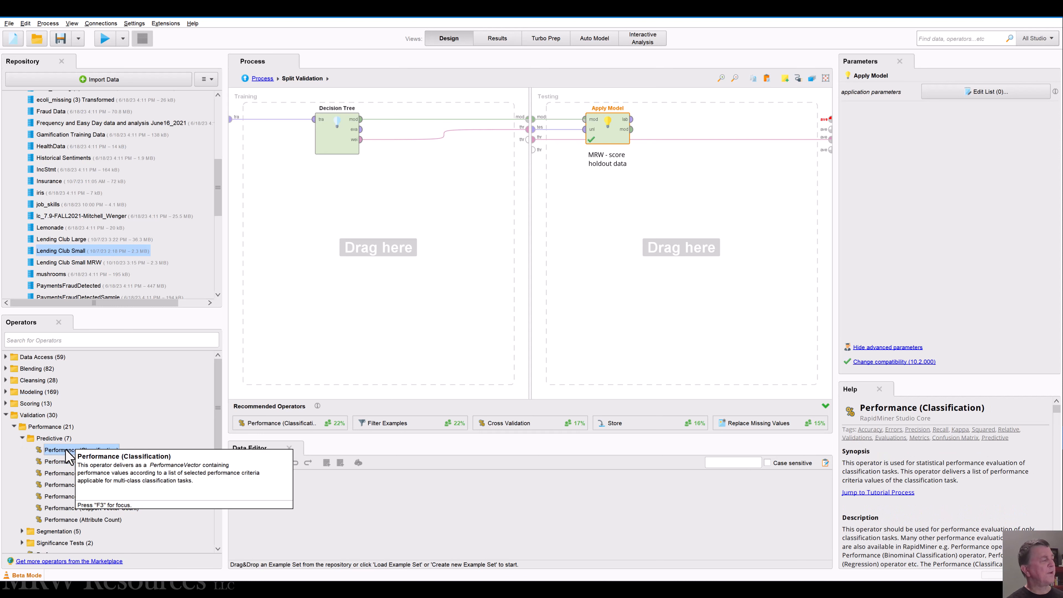
left_click_drag(61, 451, 472, 380)
left_click_drag(699, 237, 709, 207)
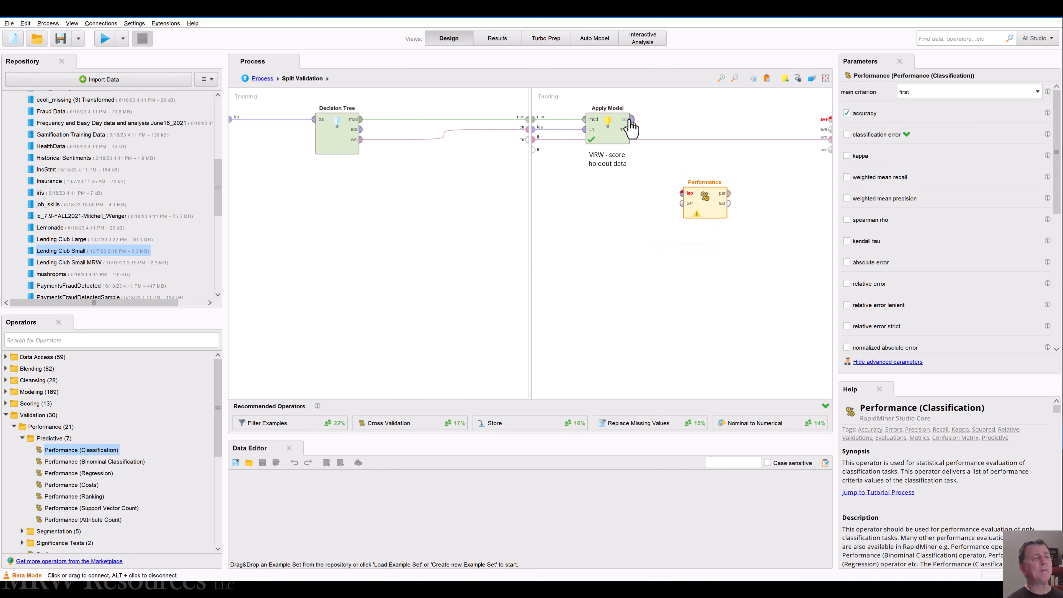
Step: Connect Apply Model's lab output to Performance and its per output to the first ave port, and return to the main process
left_click_drag(632, 121, 681, 193)
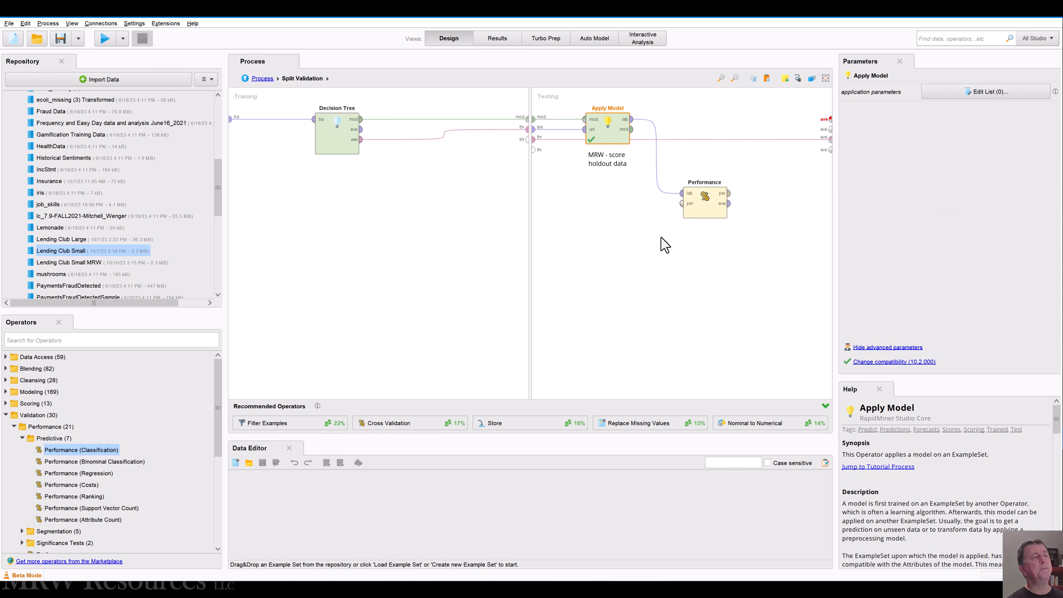
double_click(728, 195)
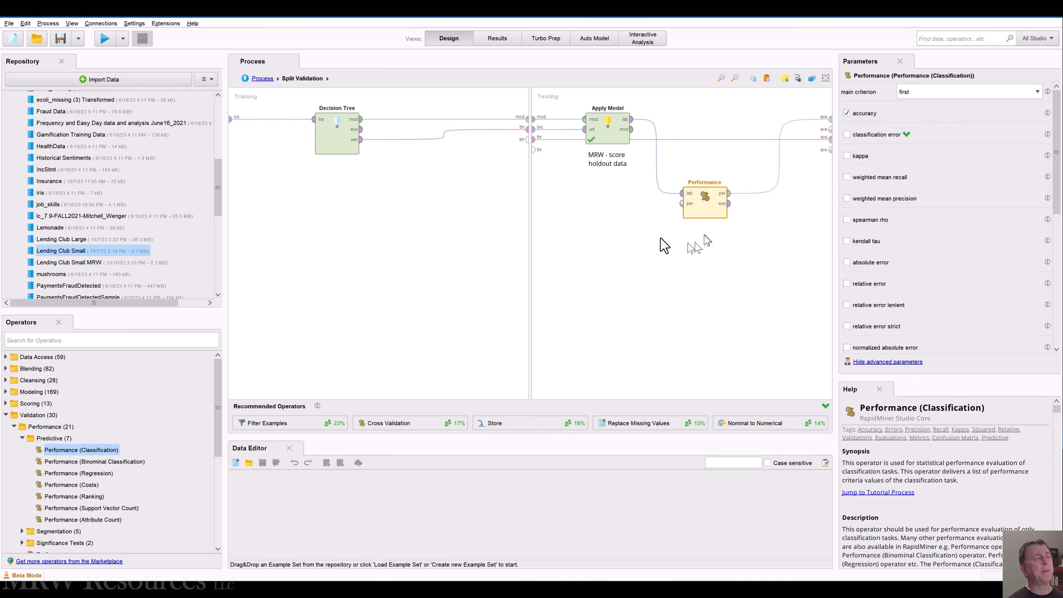
left_click(255, 80)
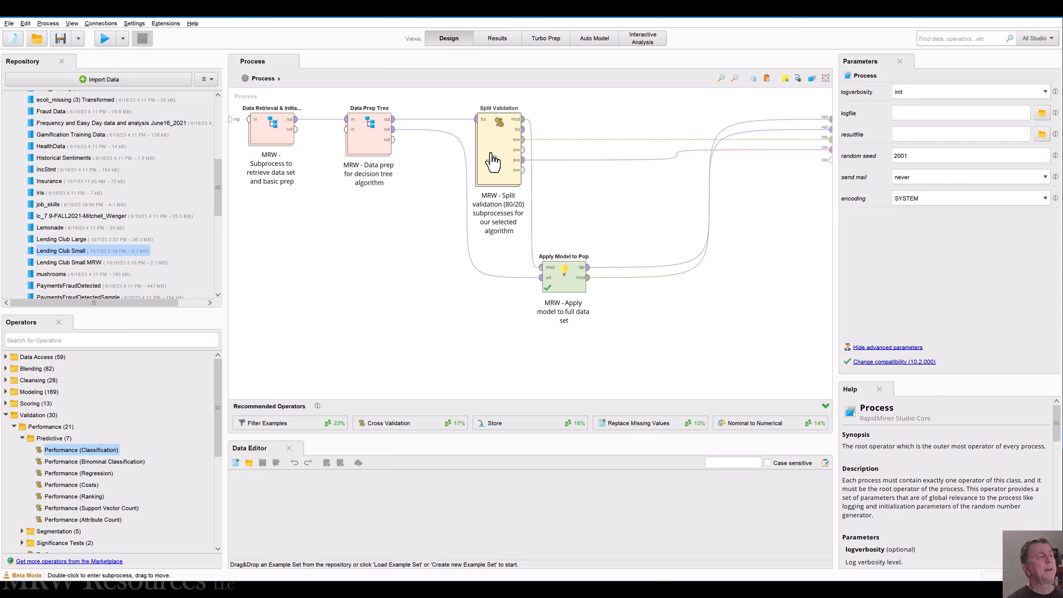
Step: Run the process, saving it before the start
left_click(574, 285)
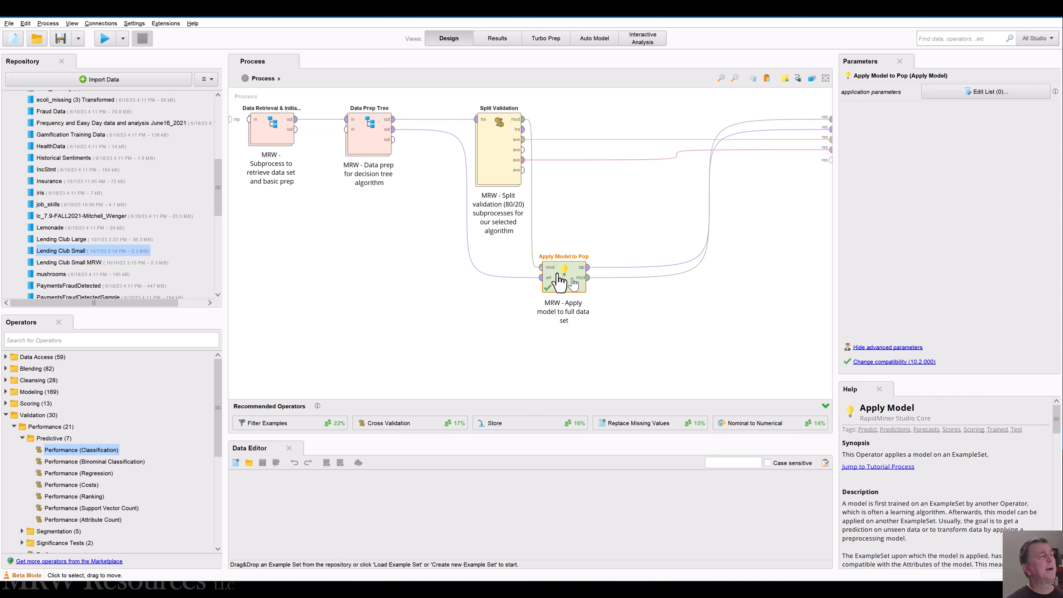
left_click(103, 40)
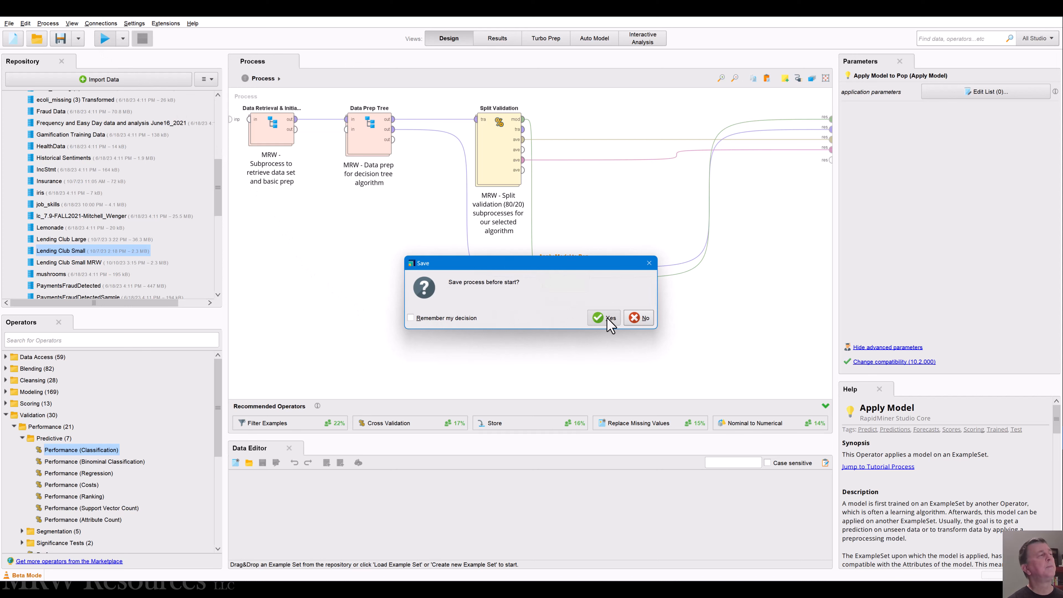
left_click(607, 320)
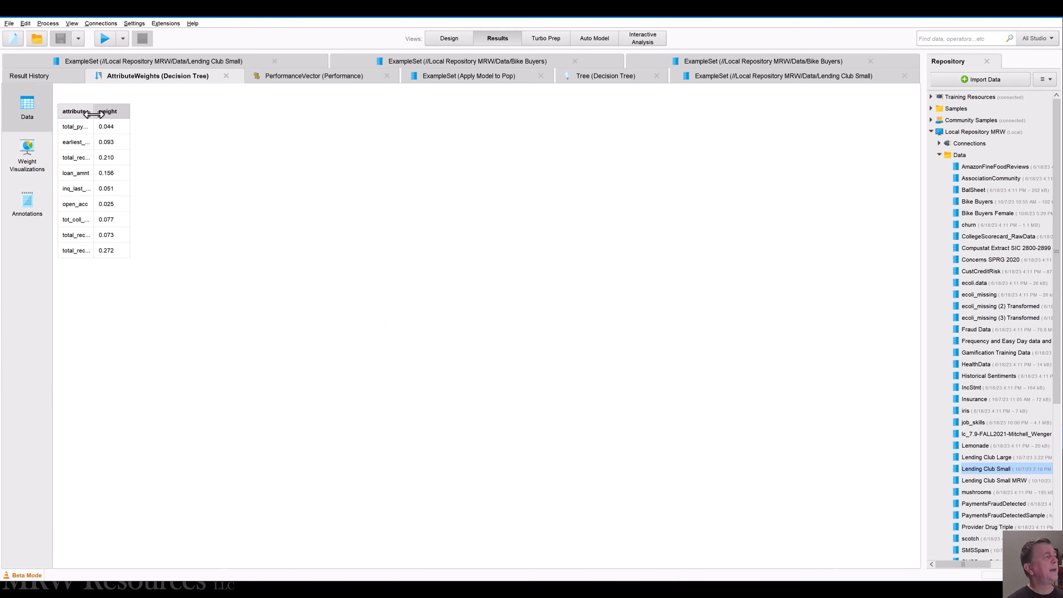
Step: Widen the attribute column of the Decision Tree attribute weights and sort the table by weight in descending order
left_click_drag(93, 113, 194, 111)
left_click(151, 111)
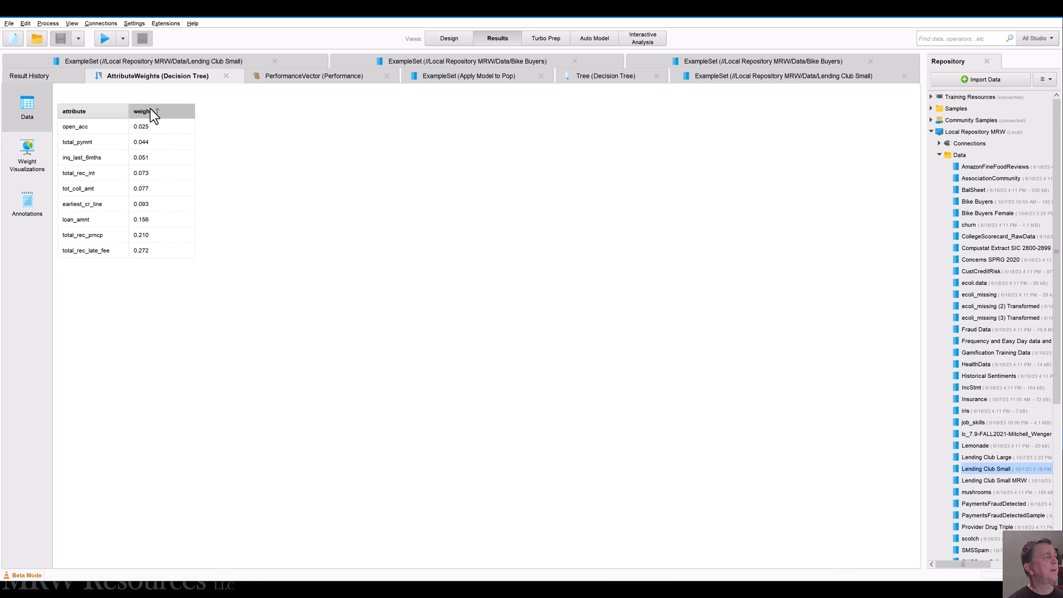
left_click(156, 111)
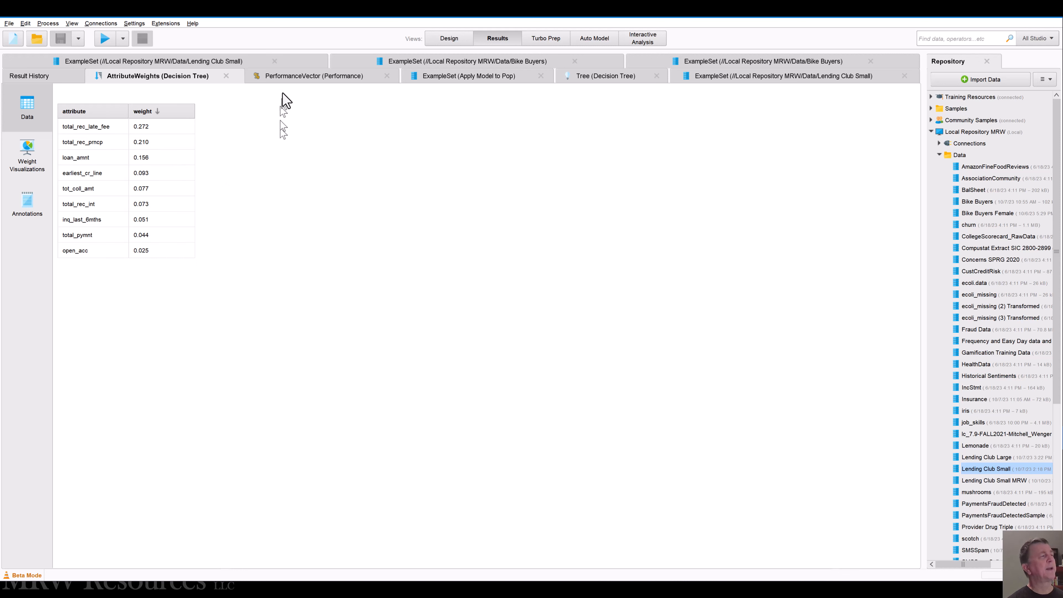
Step: Show the Decision Tree graph in the Tree (Tight) layout and fit the whole tree into view
left_click(588, 78)
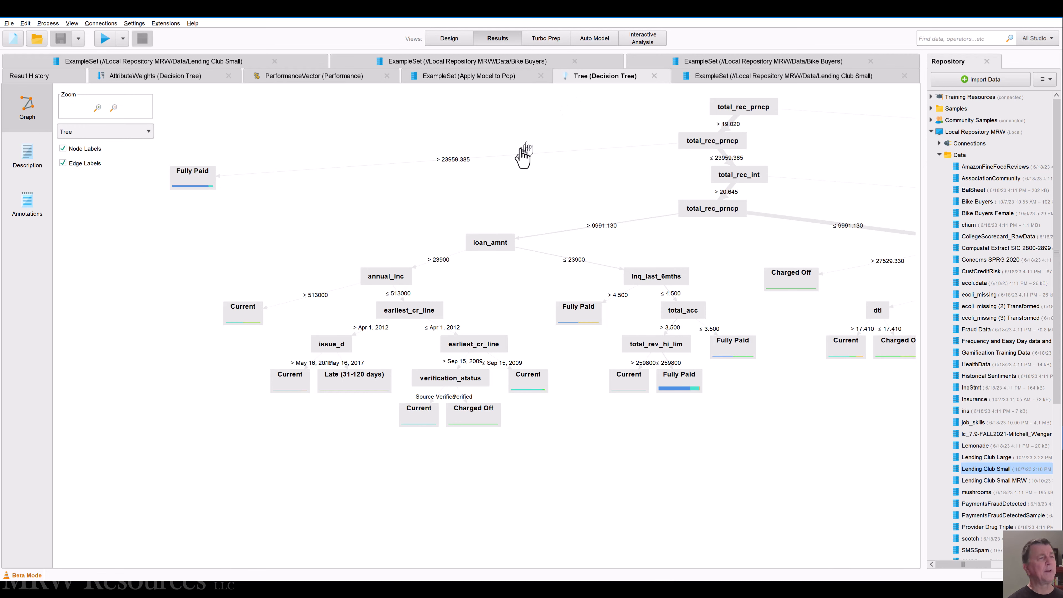
scroll(310, 203, "down", 1)
scroll(310, 203, "down", 2)
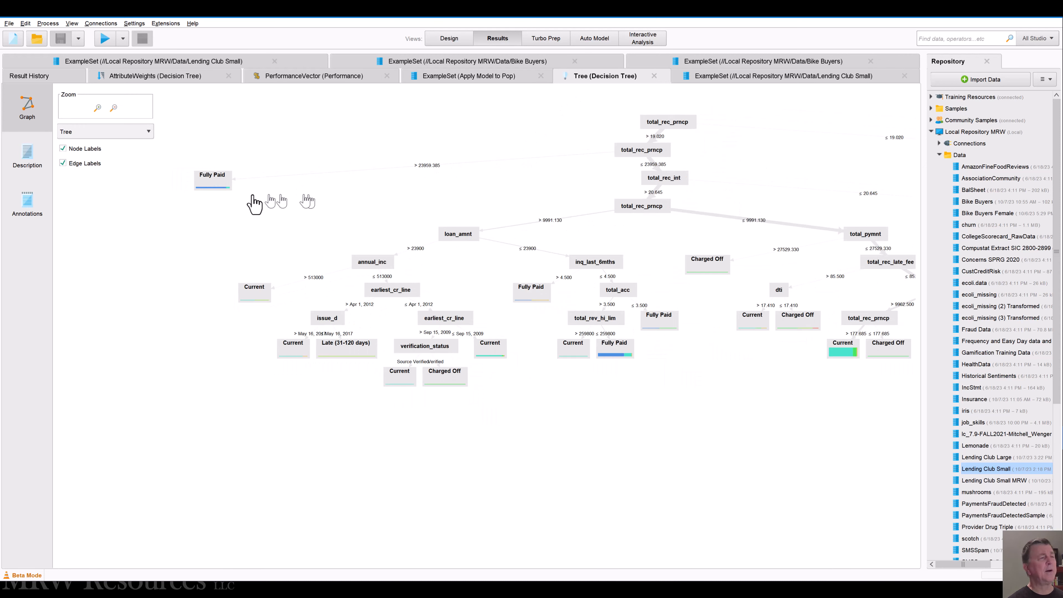
left_click(67, 131)
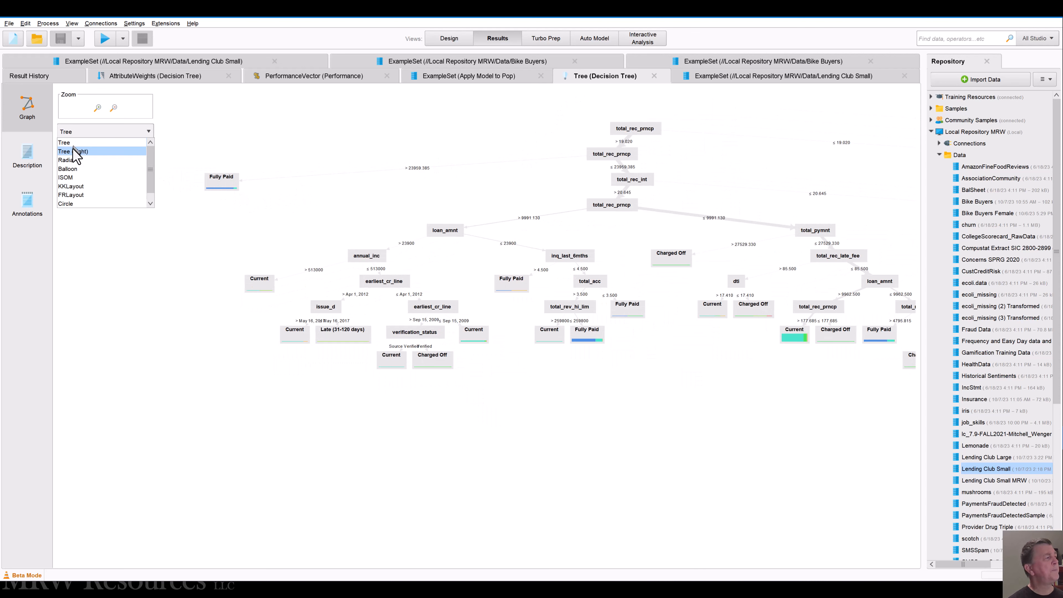
left_click(75, 151)
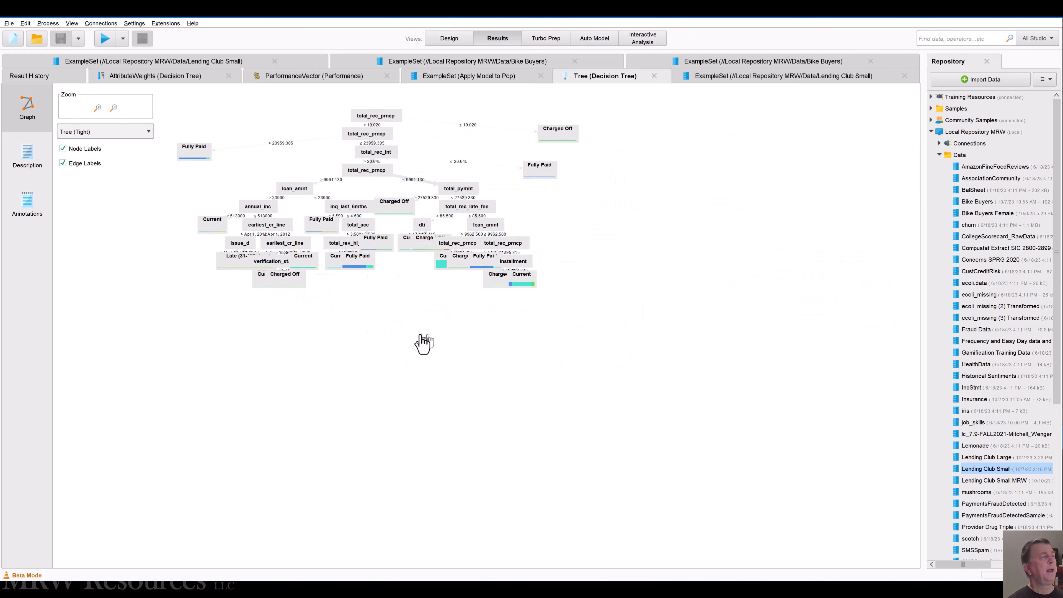
scroll(385, 360, "down", 3)
scroll(387, 361, "up", 3)
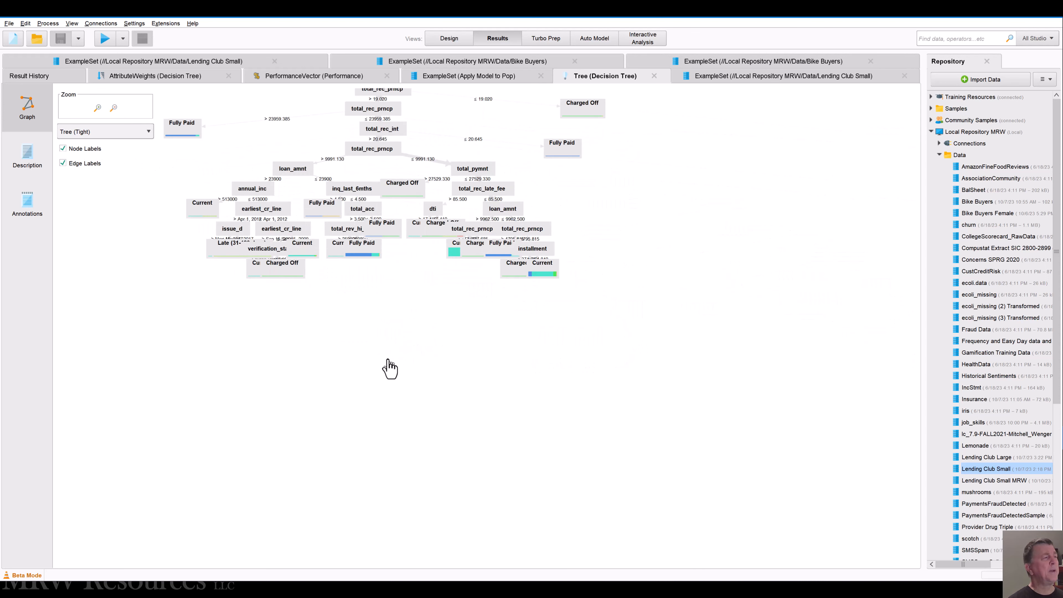
left_click_drag(392, 330, 473, 397)
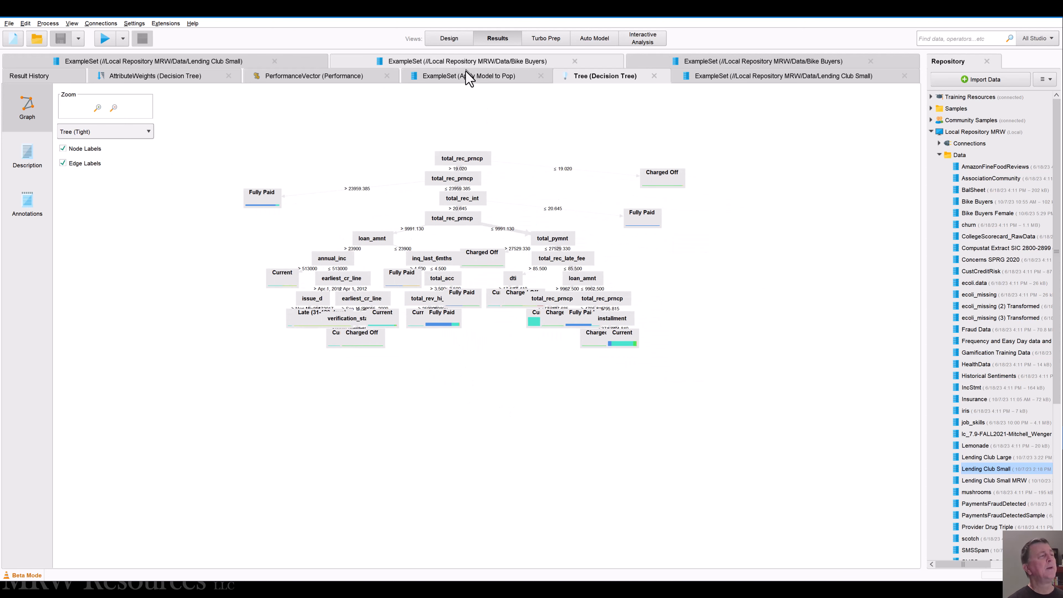
Step: Review the Decision Tree attribute weights again and examine the accuracy confusion matrix of the Performance result
left_click(185, 74)
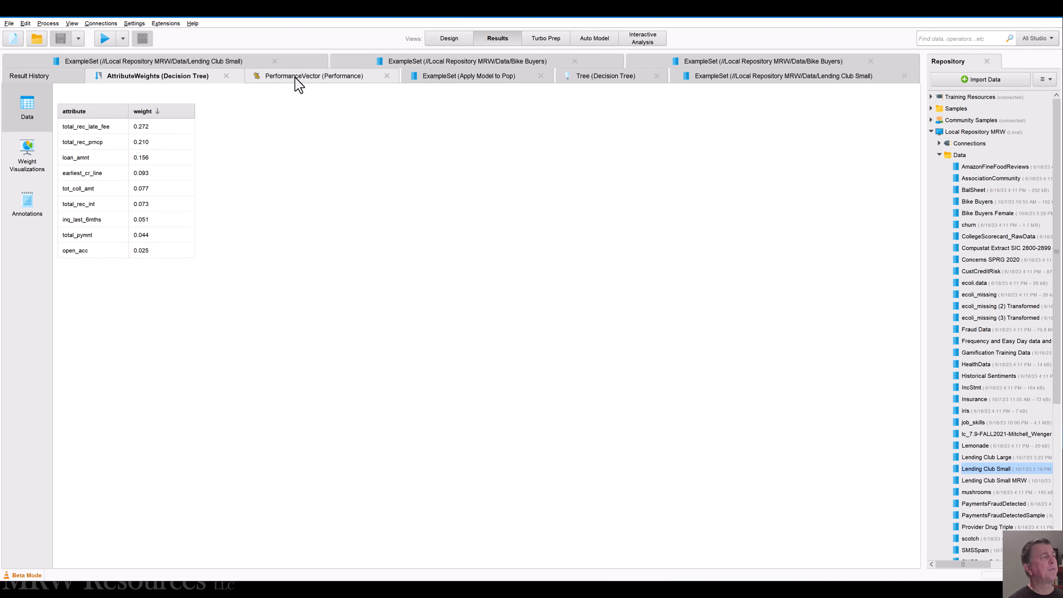
left_click(297, 83)
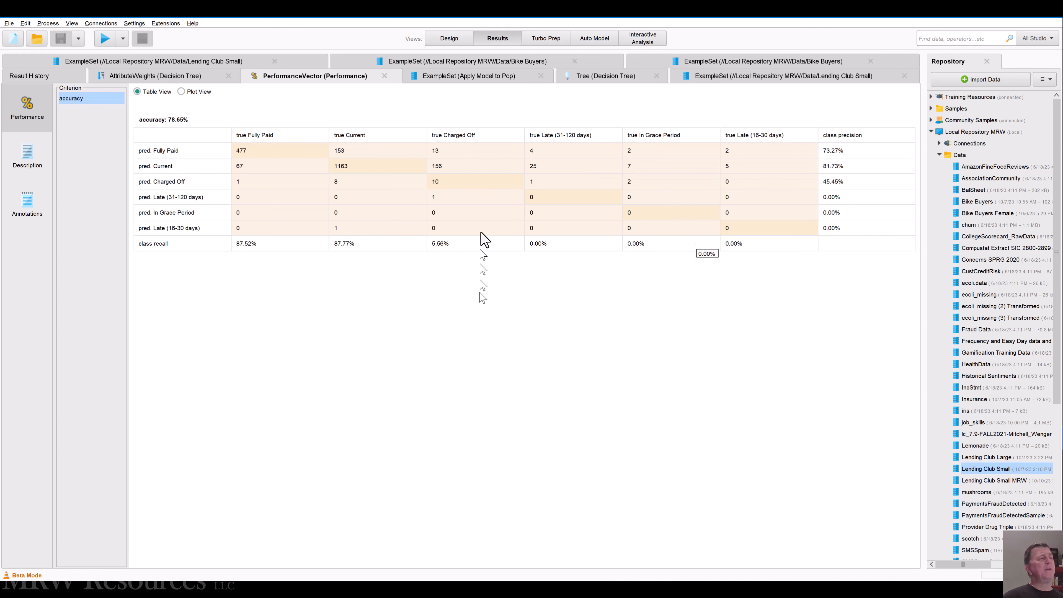
Step: In the Apply Model to Pop results, widen the loan_status, prediction and main confidence columns and examine the first rows' confidence values
left_click(464, 80)
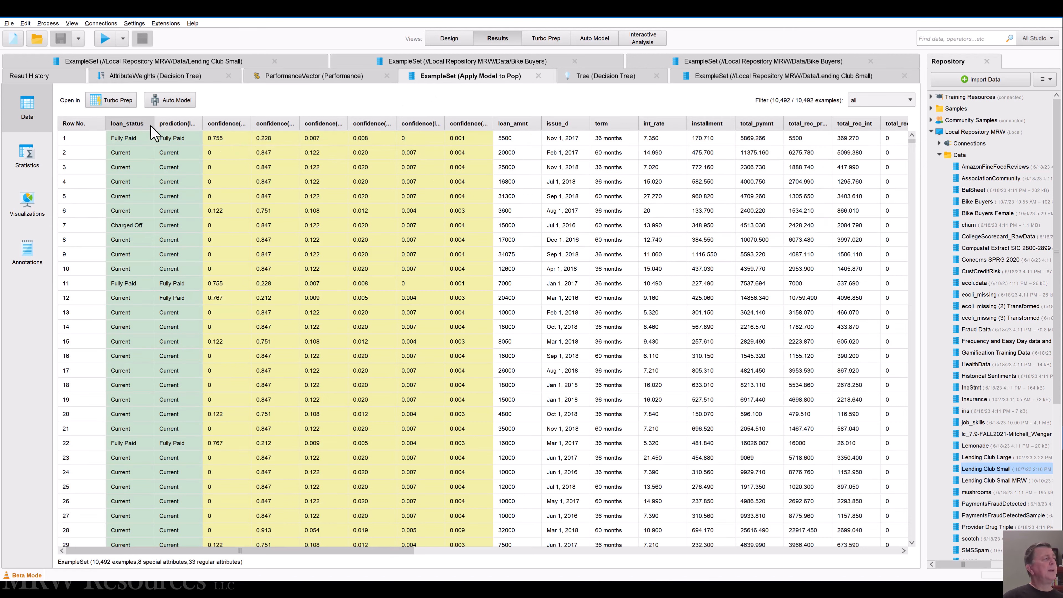
left_click_drag(154, 124, 165, 125)
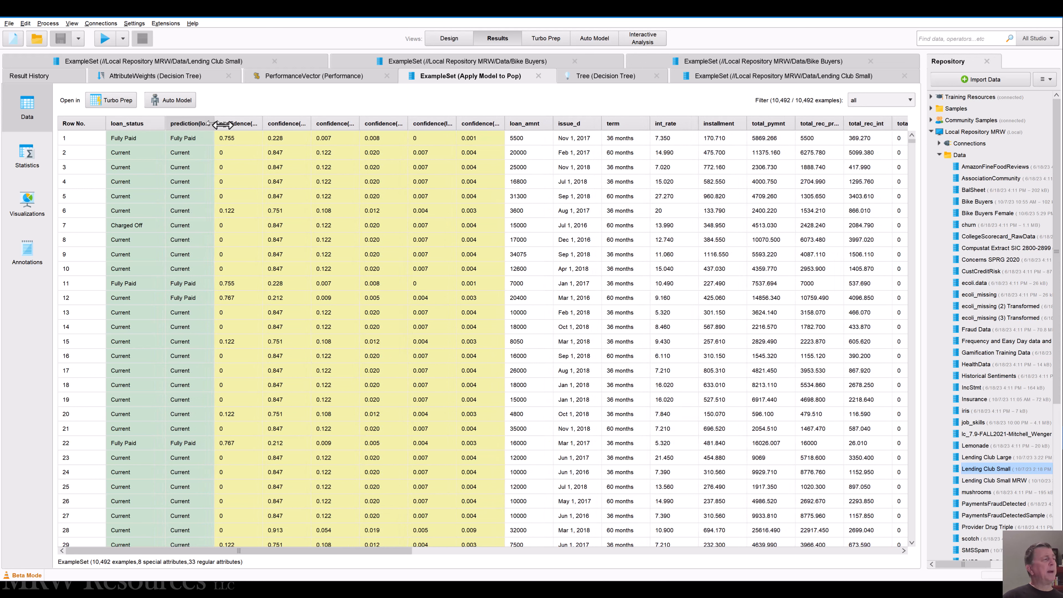
left_click_drag(214, 124, 255, 125)
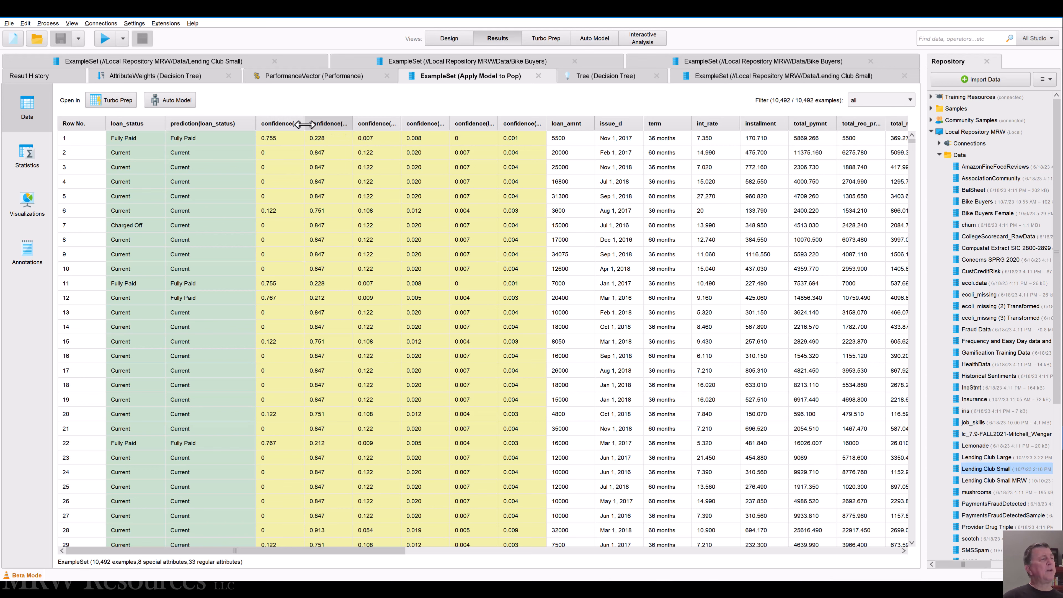
left_click_drag(304, 125, 498, 124)
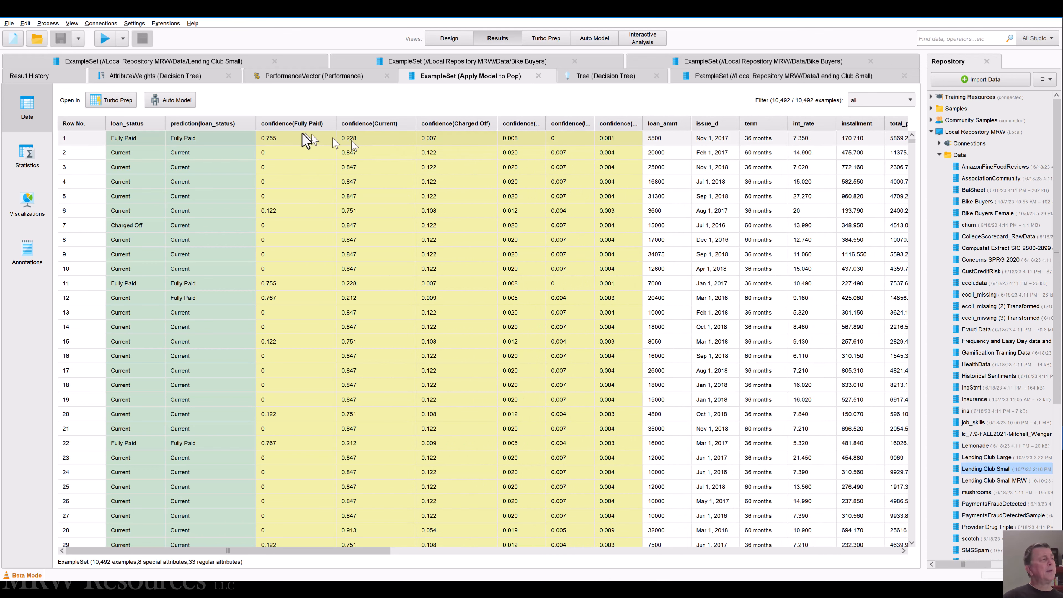
left_click(289, 136)
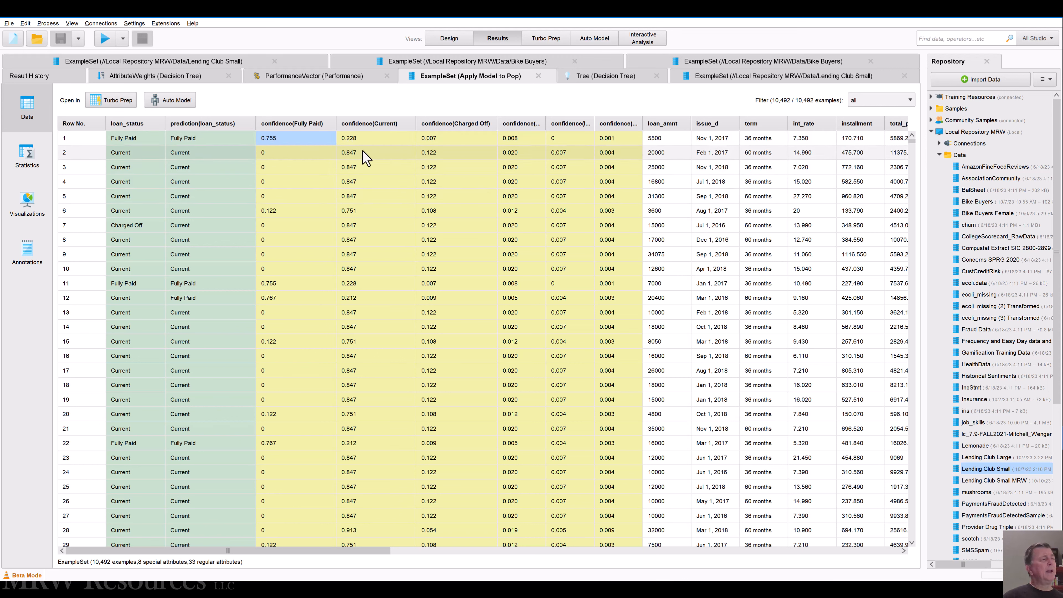
left_click(364, 154)
left_click(370, 168)
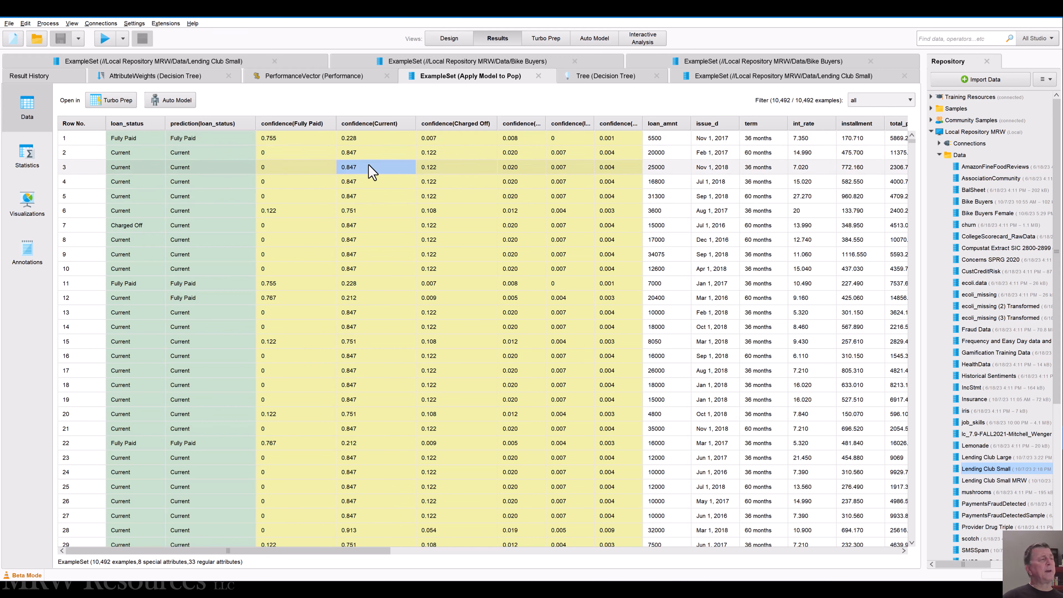
left_click(370, 183)
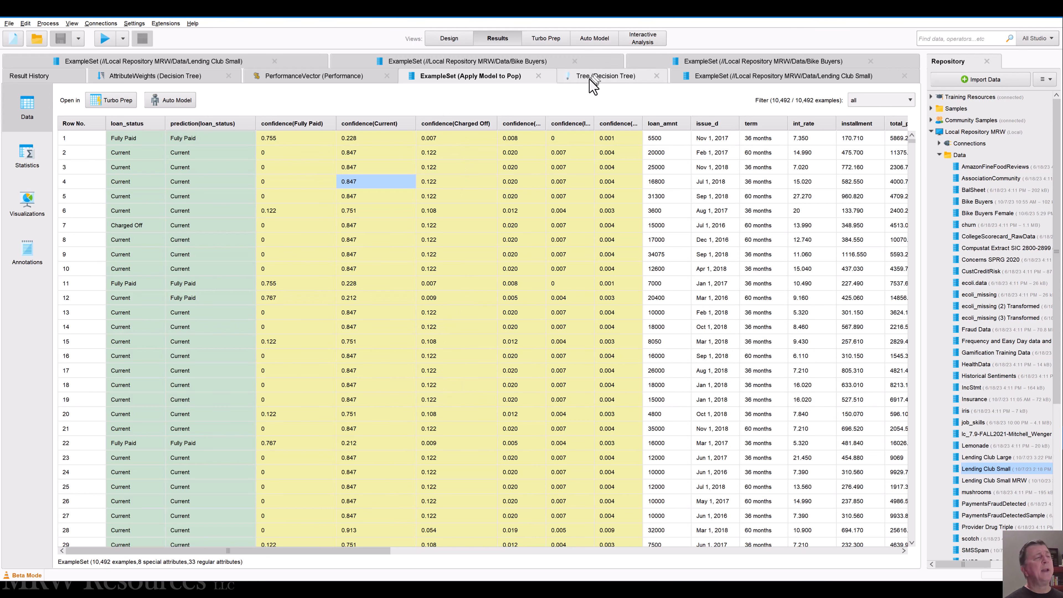
Step: In the Performance operator inside Split Validation, enable the remaining error and correlation criteria, from absolute error through squared correlation
left_click(442, 40)
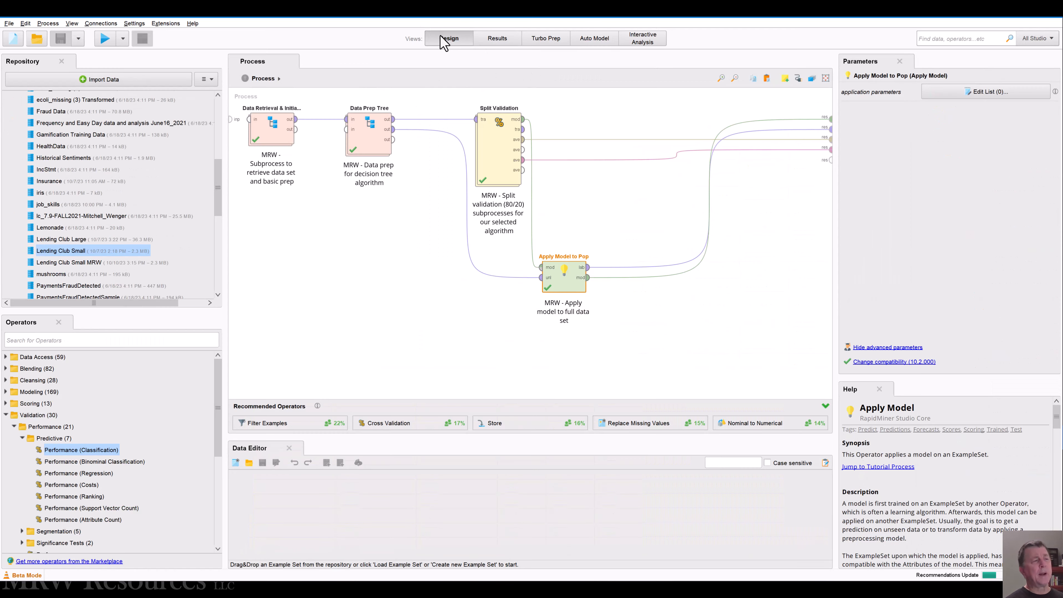
left_click(498, 122)
double_click(499, 122)
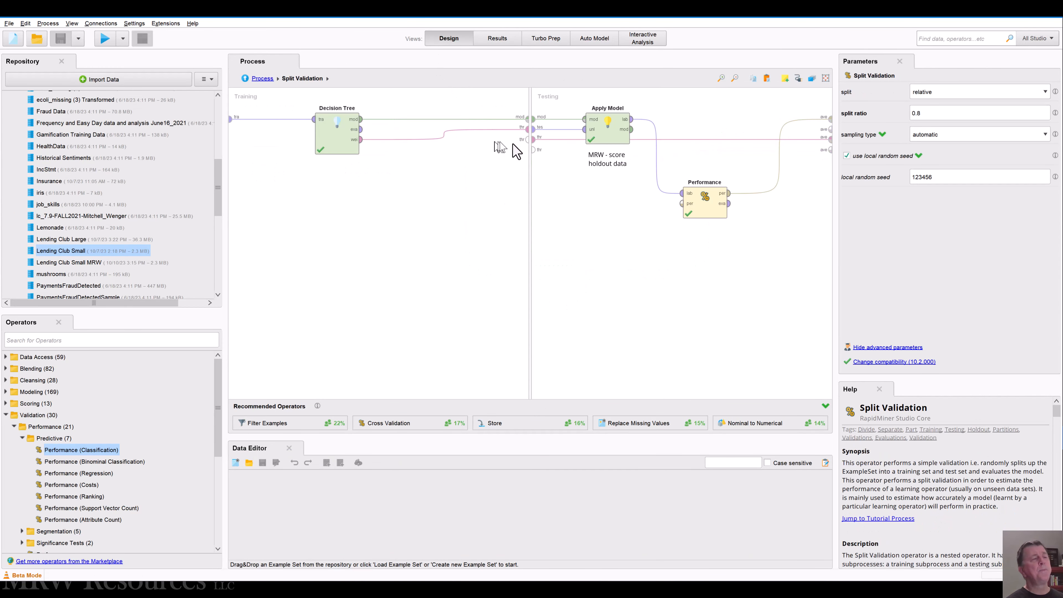
left_click(691, 206)
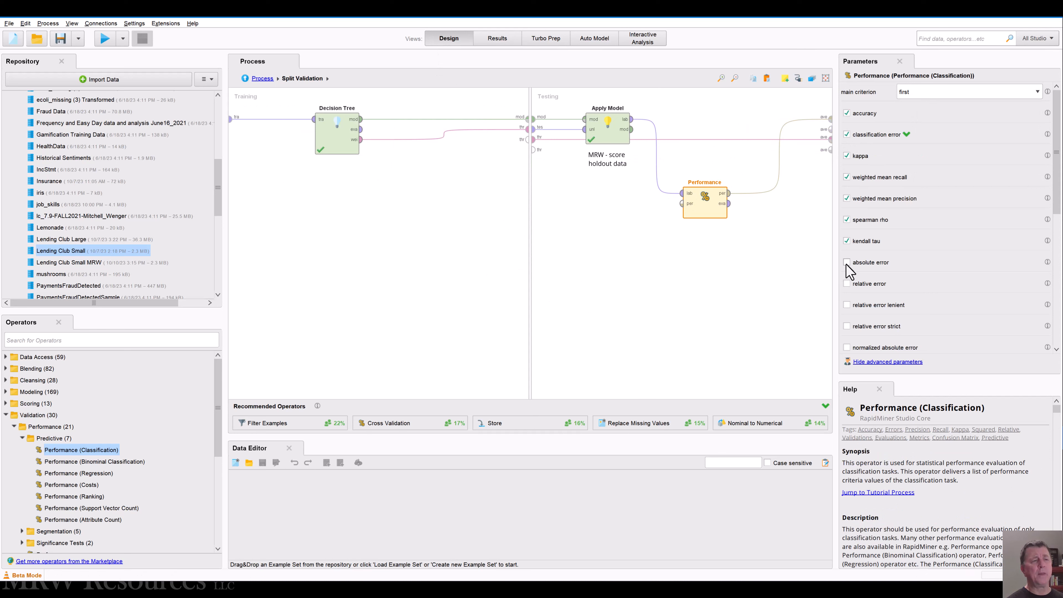
left_click(846, 283)
scroll(876, 293, "down", 3)
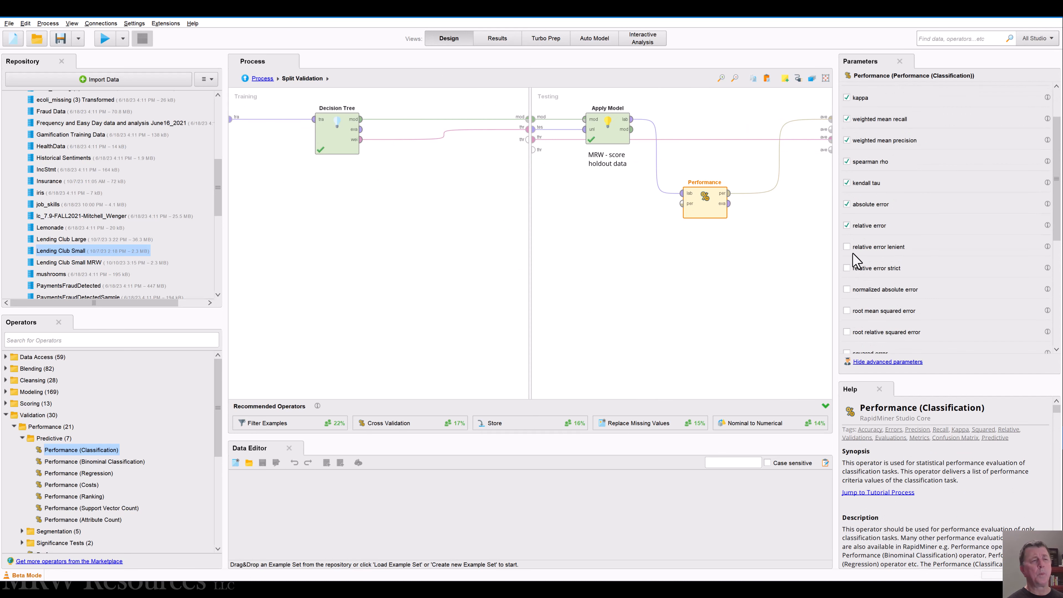
left_click(846, 247)
scroll(849, 293, "down", 3)
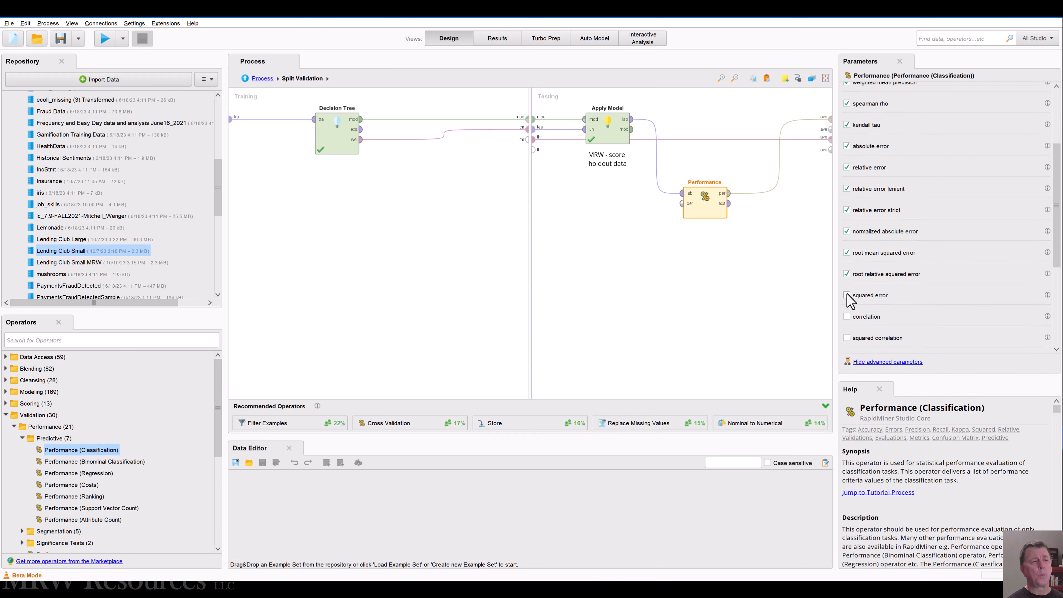
left_click(846, 337)
Step: Also enable the cross-entropy, margin, soft margin loss and logistic loss criteria for the Performance operator
scroll(933, 339, "down", 3)
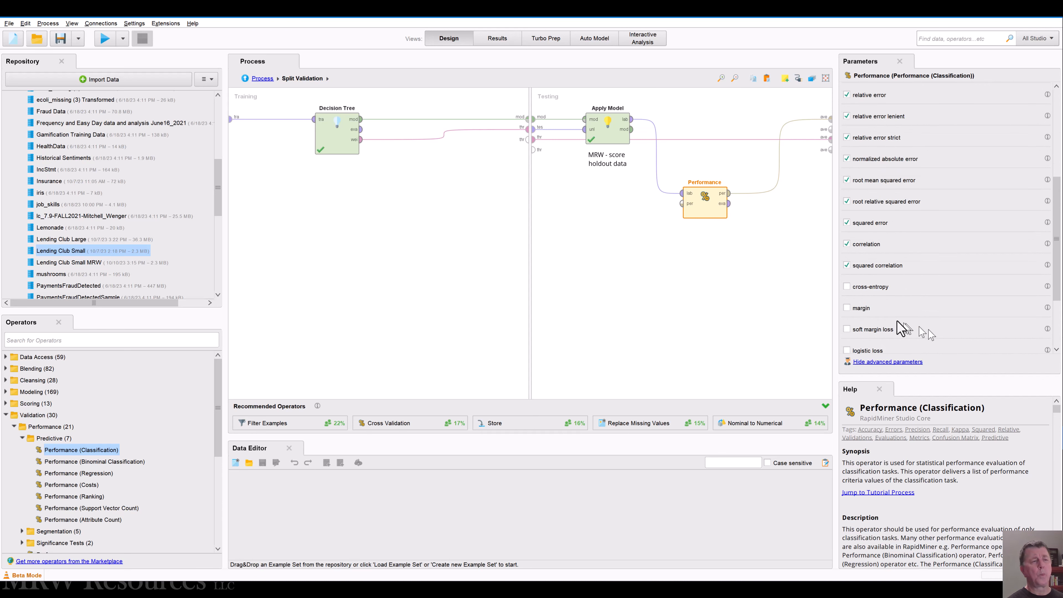
left_click(846, 288)
left_click(846, 309)
left_click(847, 351)
scroll(912, 312, "down", 2)
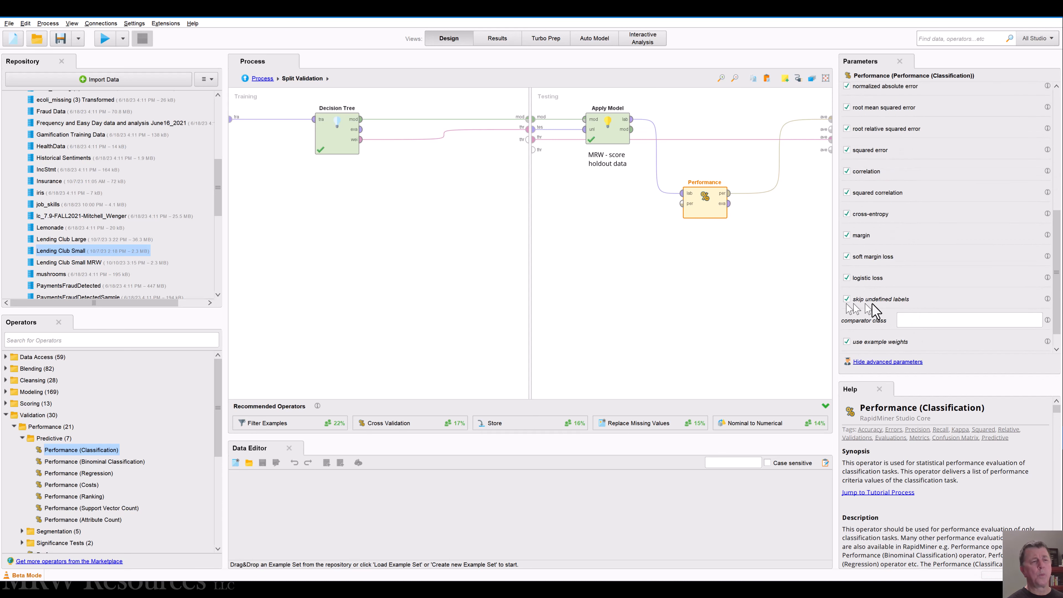
scroll(871, 308, "up", 2)
scroll(958, 176, "up", 9)
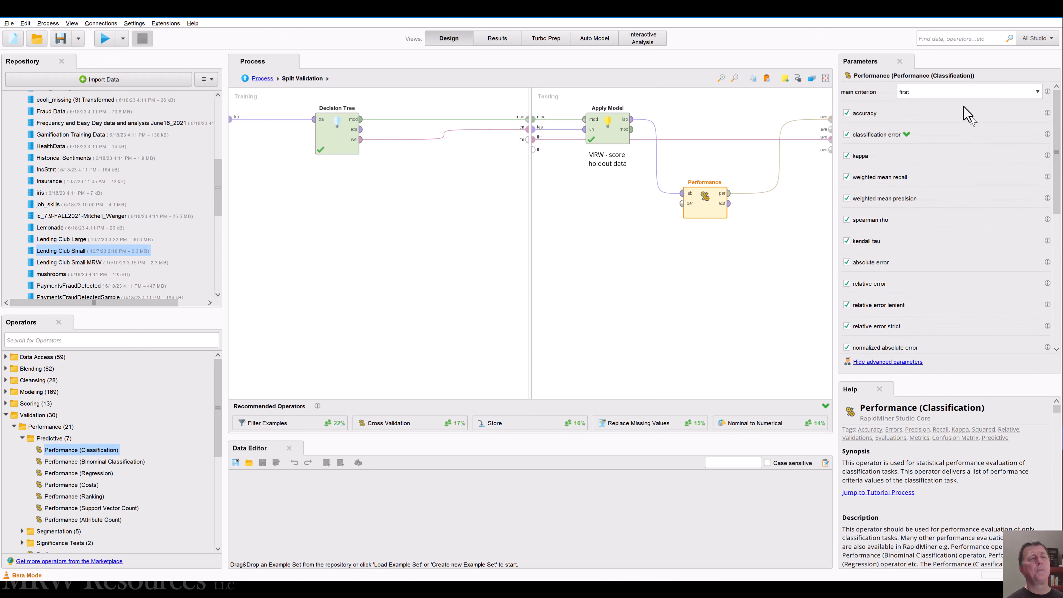
Step: Set the main criterion of the Performance operator to accuracy
left_click(952, 91)
left_click(1036, 92)
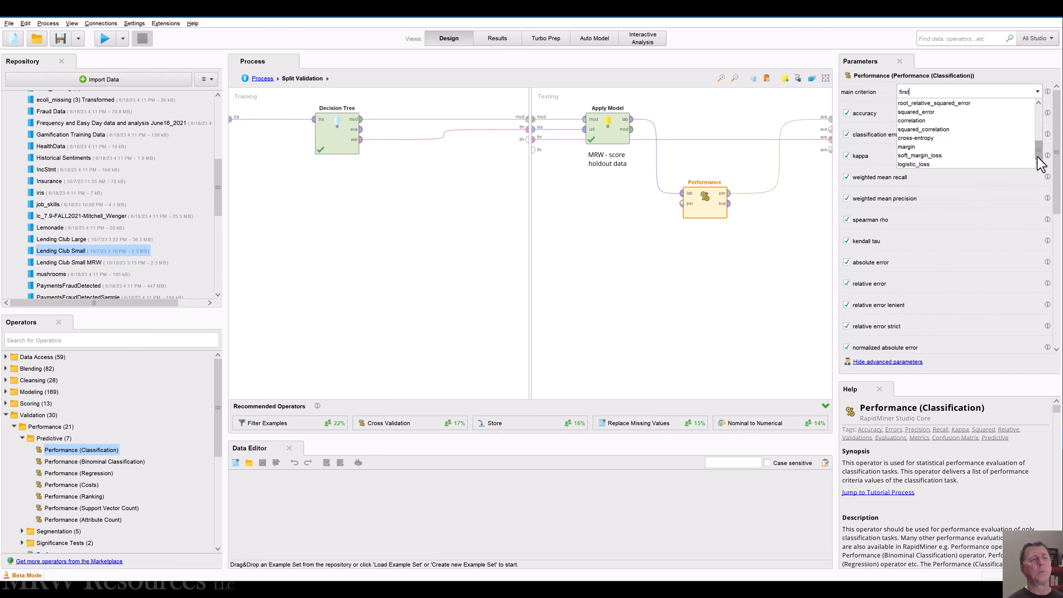
left_click(904, 112)
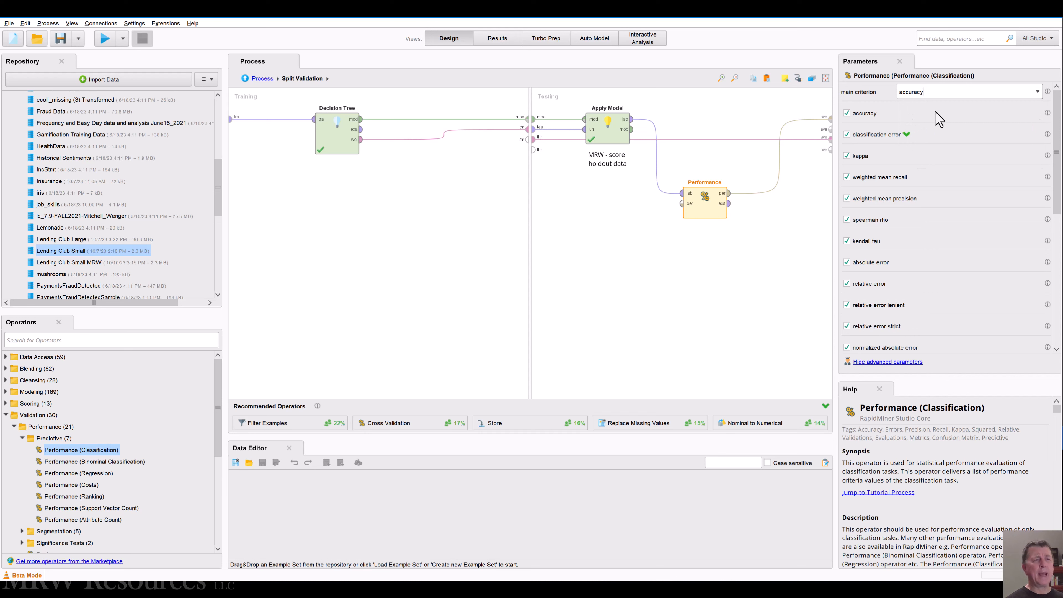
left_click(695, 330)
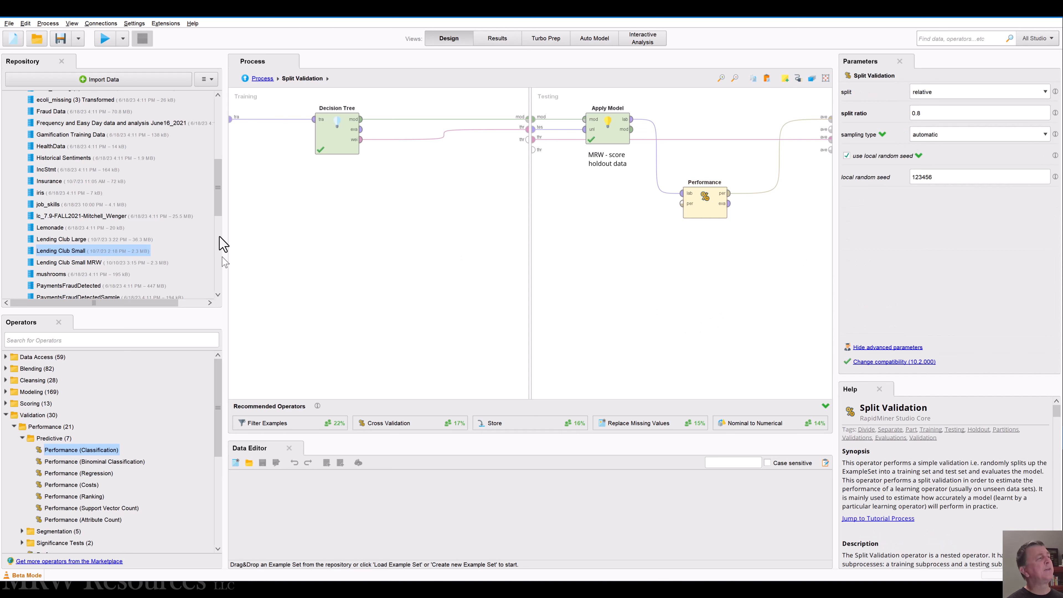
Step: Return to the top-level process and run it, saving the process before it starts
left_click(260, 79)
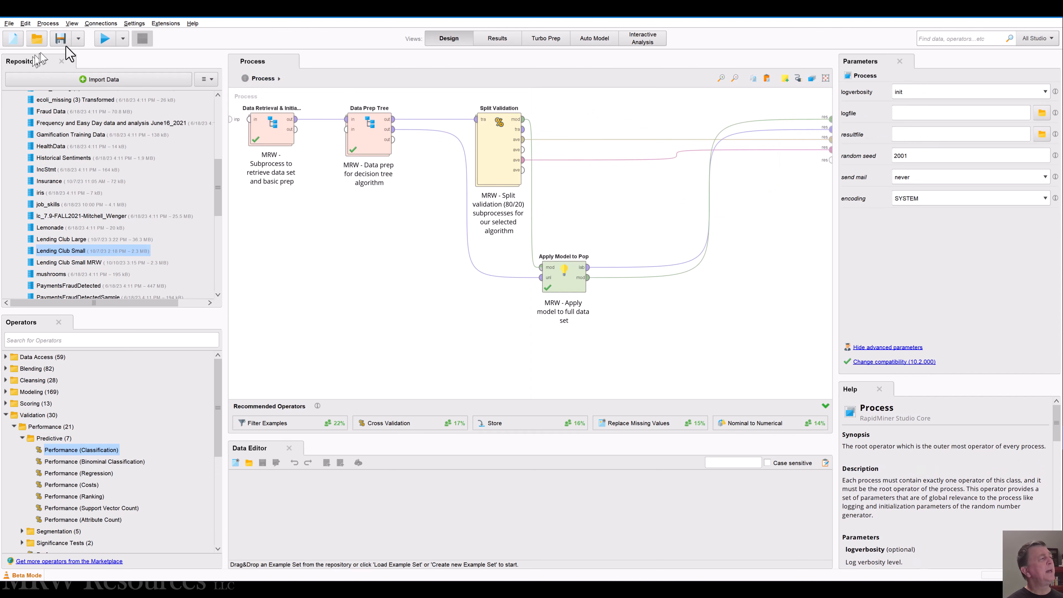
left_click(105, 39)
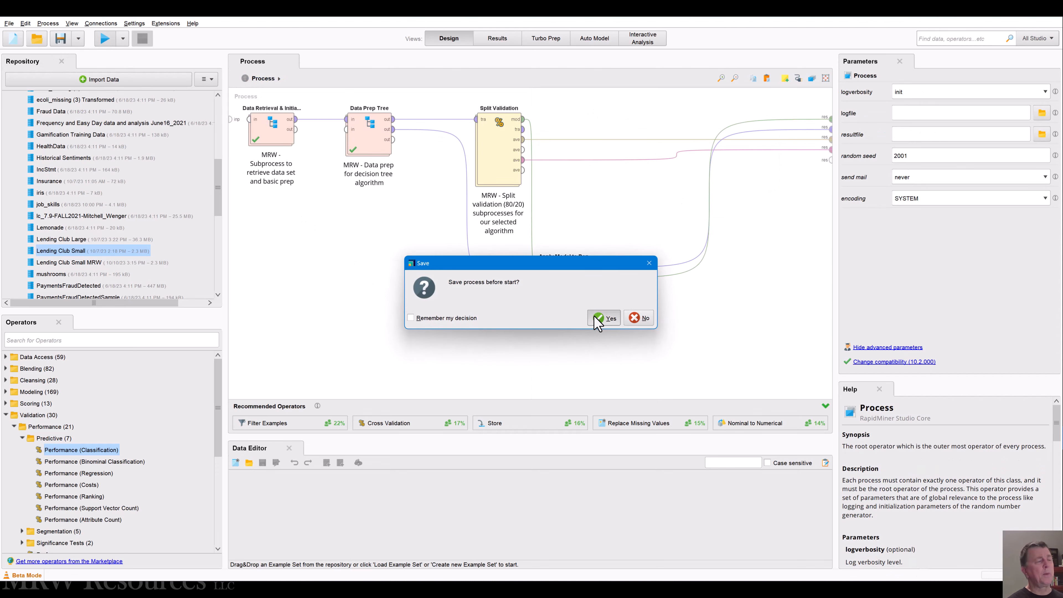
left_click(602, 318)
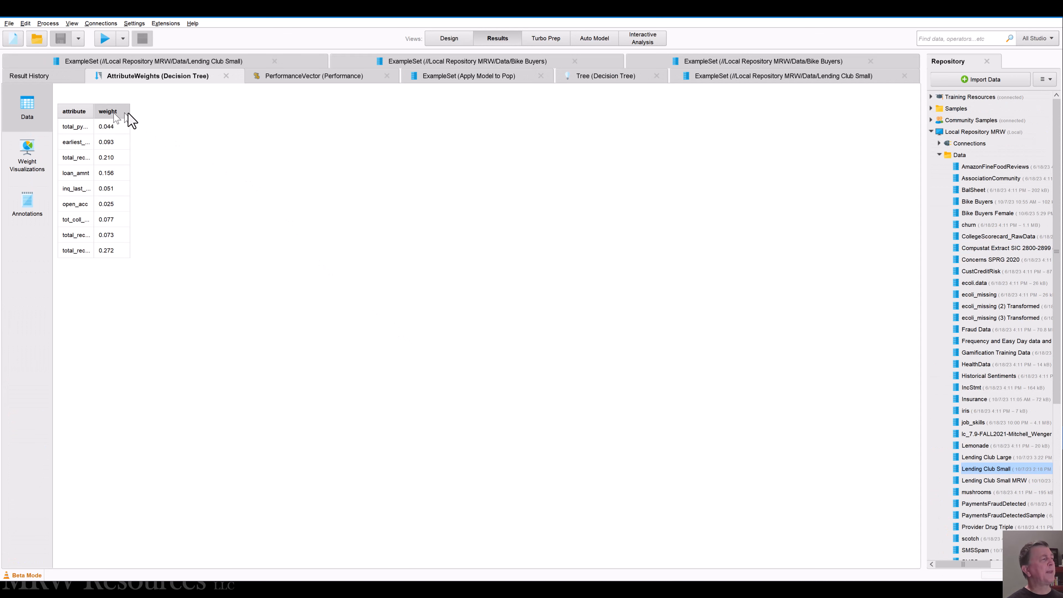
Step: In the Performance results, compare accuracy with classification error and examine kappa, weighted mean recall, weighted mean precision and spearman rho
left_click(273, 77)
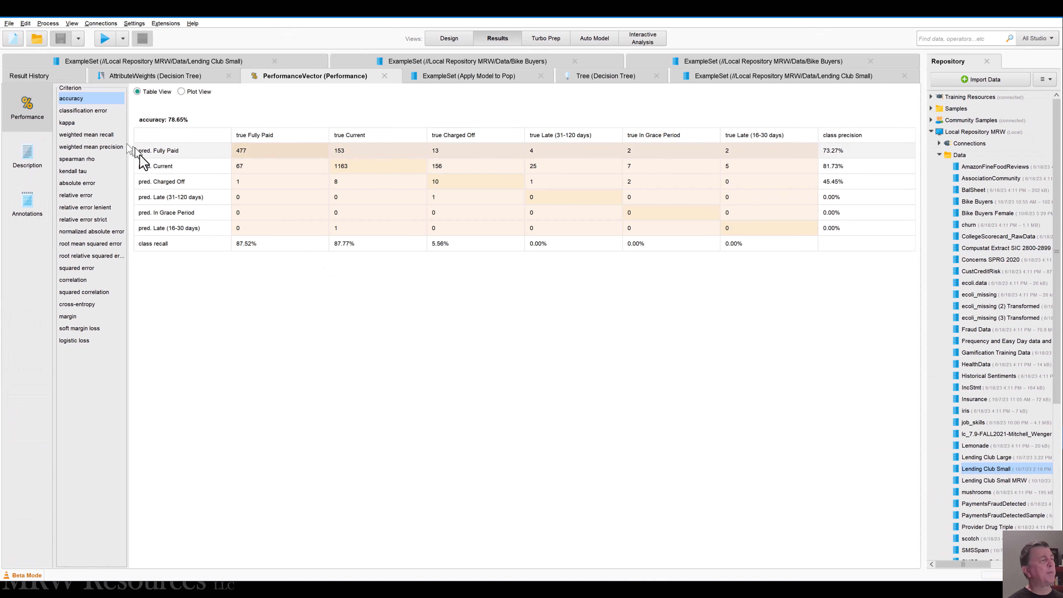
left_click(86, 111)
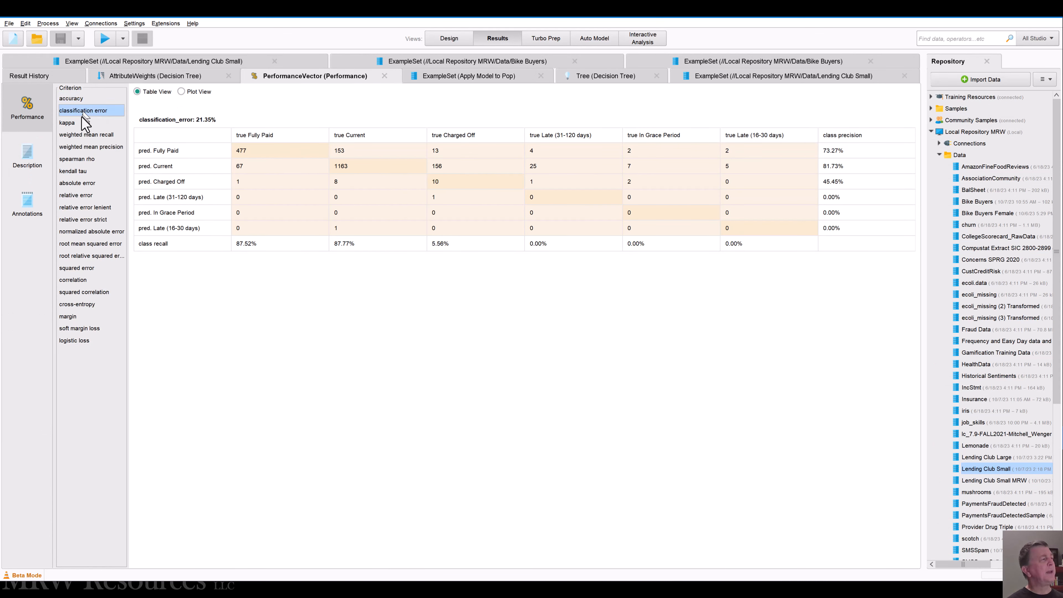
left_click(81, 101)
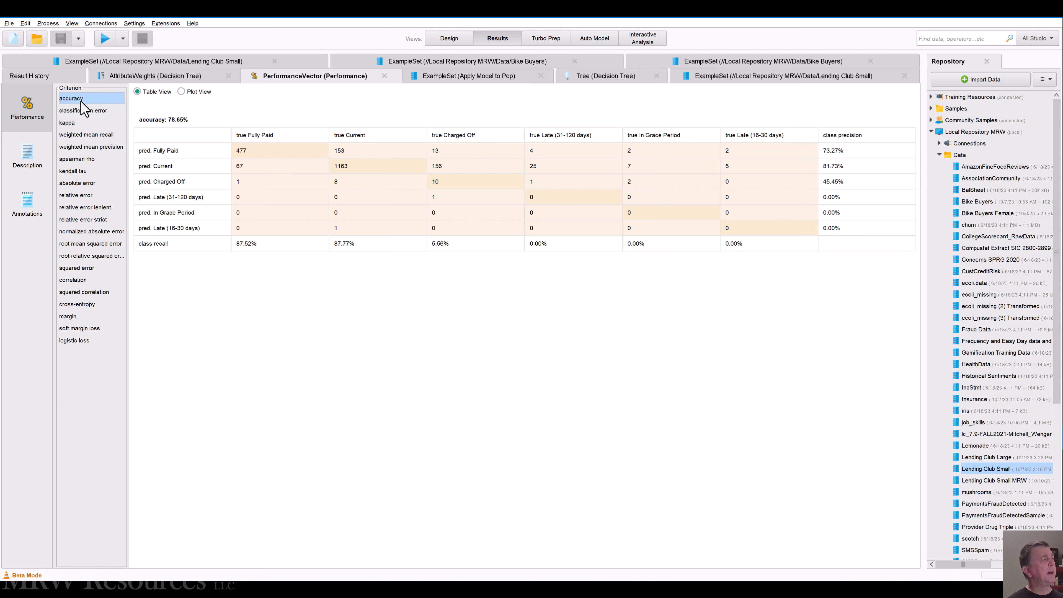
left_click(88, 109)
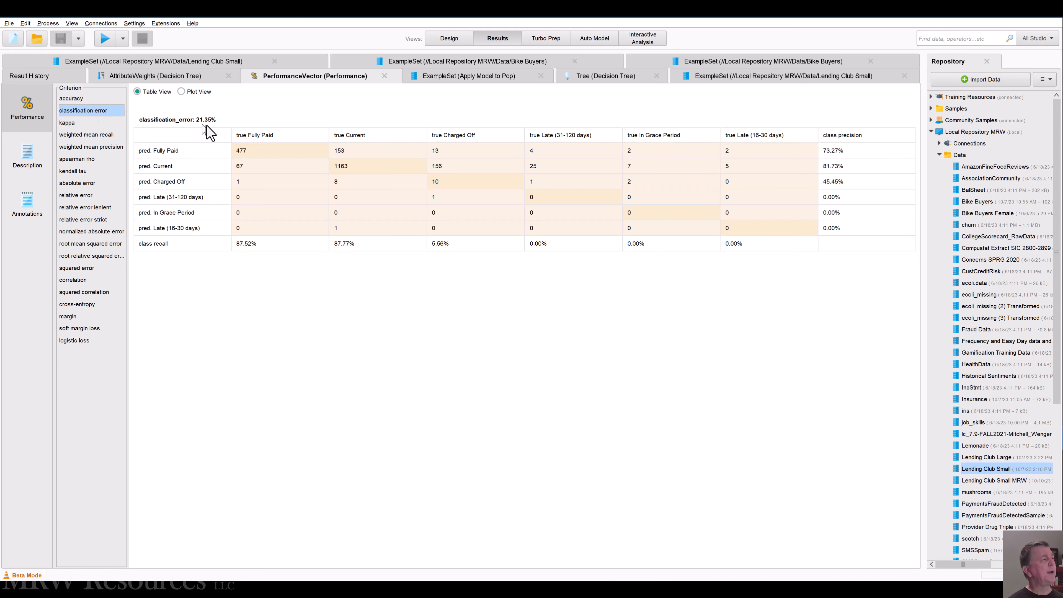
left_click(79, 126)
left_click(79, 136)
left_click(82, 145)
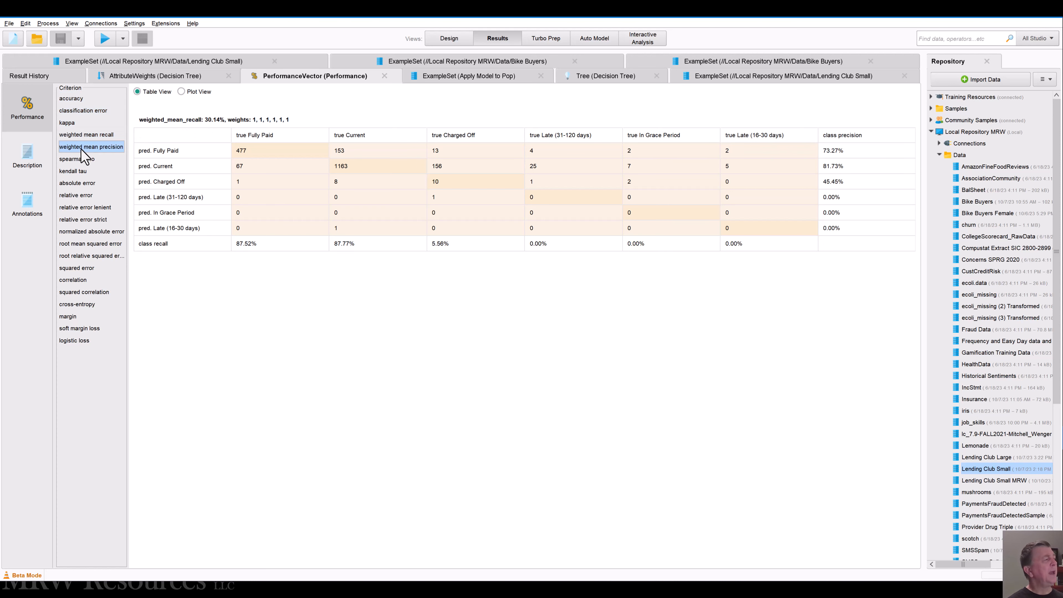
left_click(86, 160)
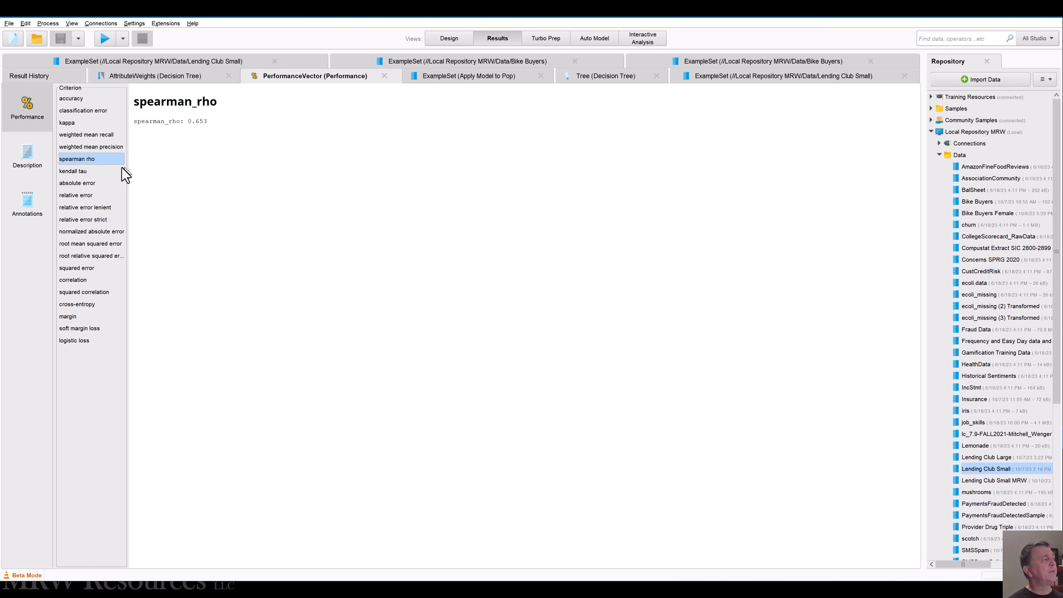
left_click(96, 134)
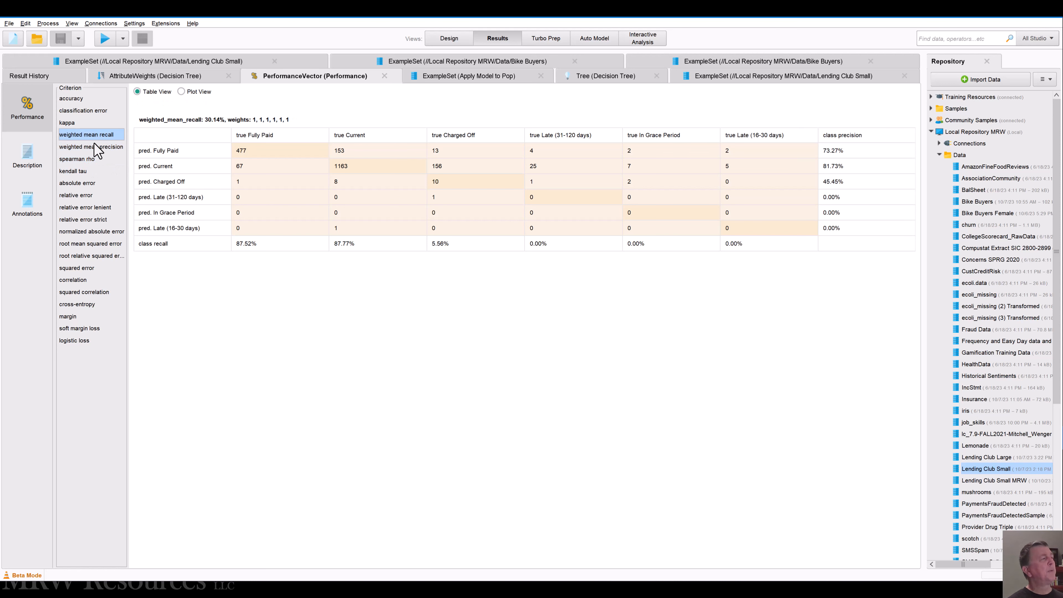
left_click(96, 148)
left_click(92, 160)
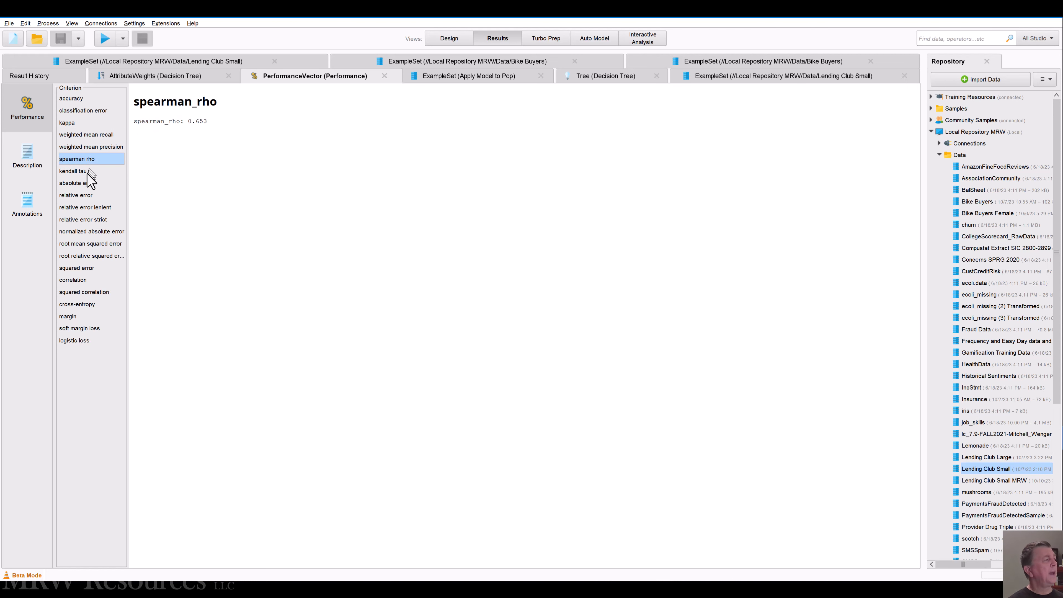
Step: Examine the Performance results for kendall tau and the error criteria from absolute error through root mean squared error
left_click(89, 172)
left_click(89, 183)
left_click(87, 196)
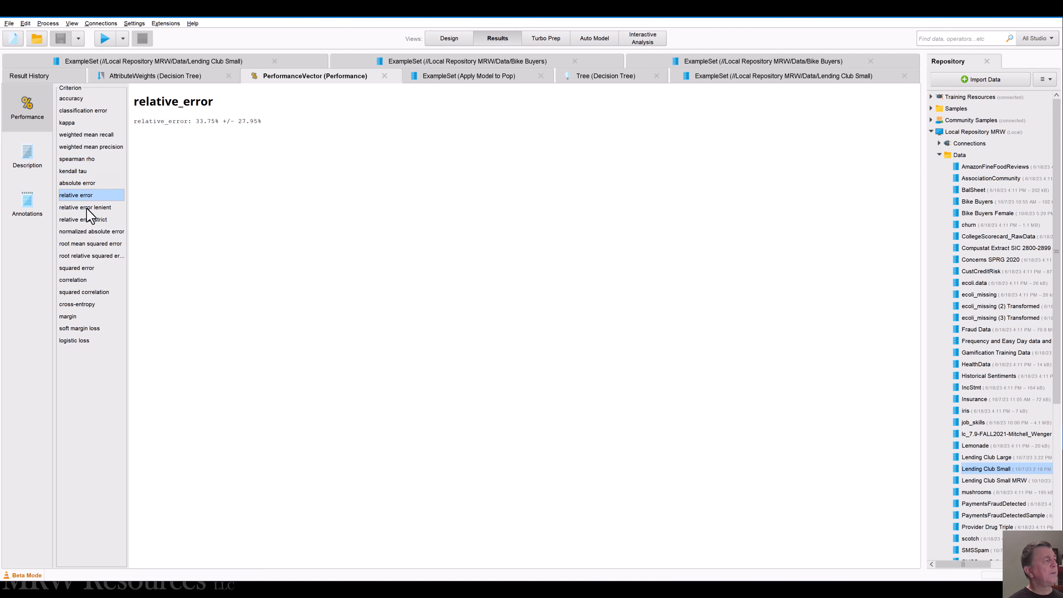
left_click(88, 208)
left_click(87, 220)
left_click(89, 232)
left_click(89, 244)
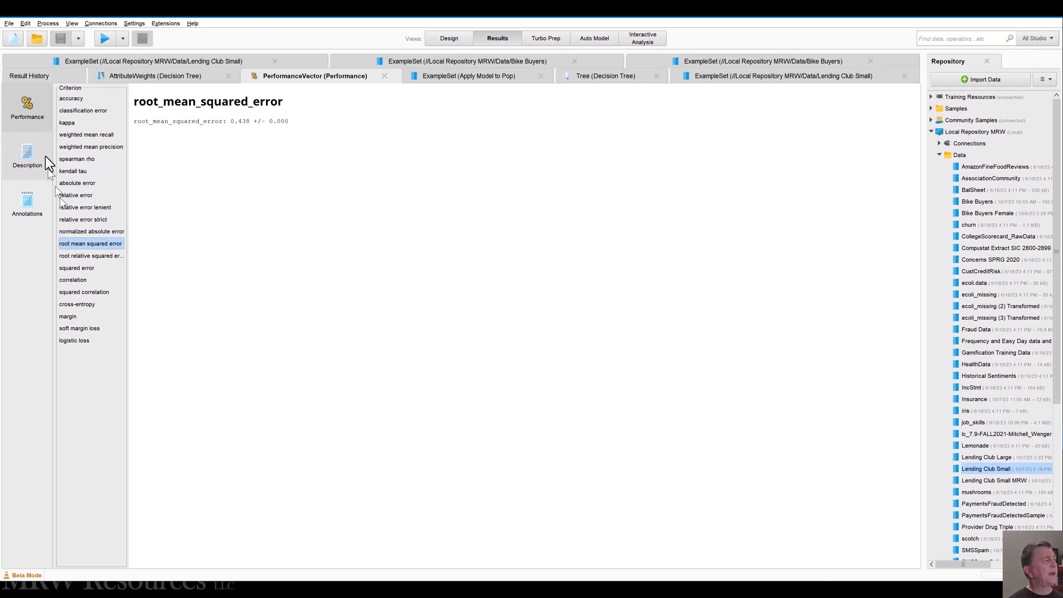
Step: Read the performance vector's text description, check the criteria from correlation through logistic loss, and reopen the accuracy confusion matrix
left_click(32, 157)
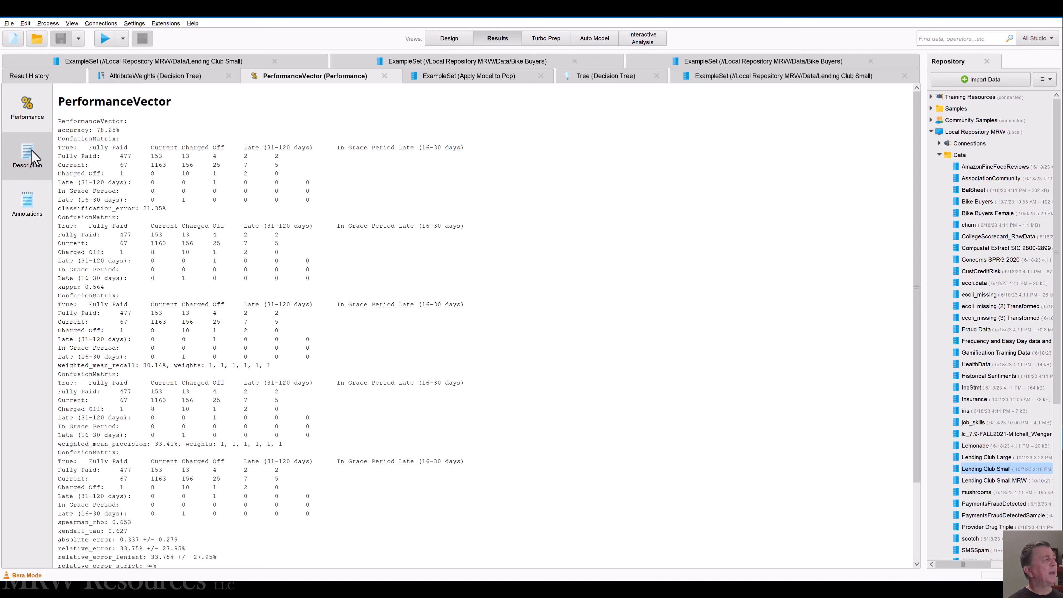
left_click(29, 108)
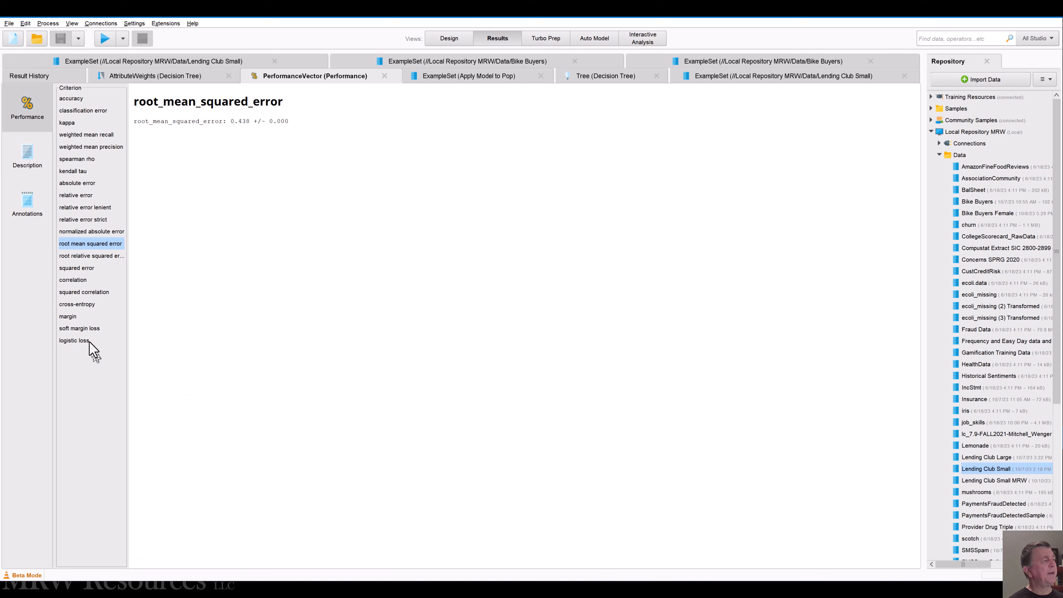
left_click(73, 280)
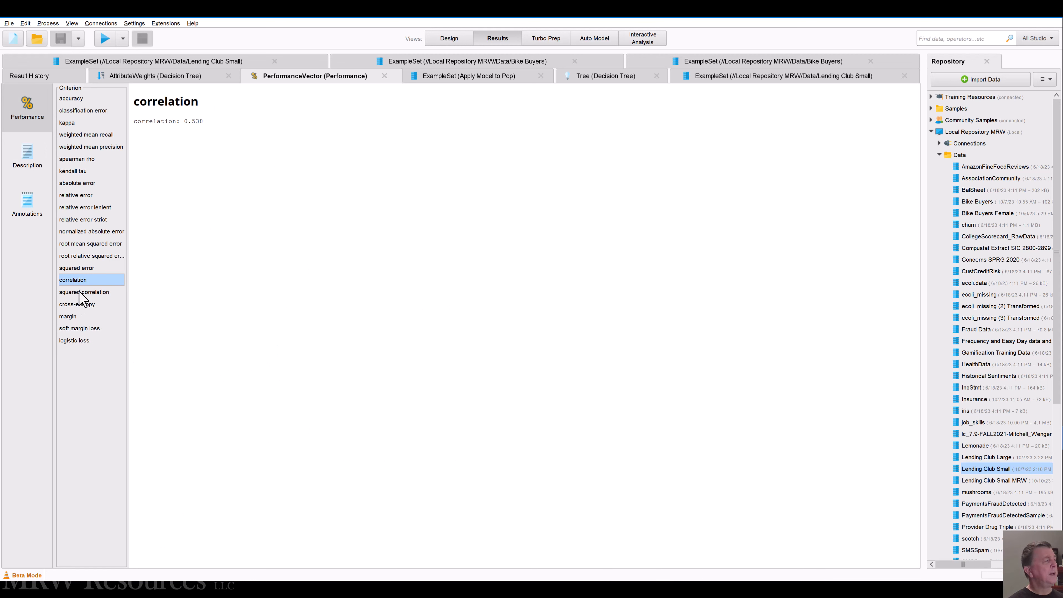
left_click(80, 293)
left_click(79, 304)
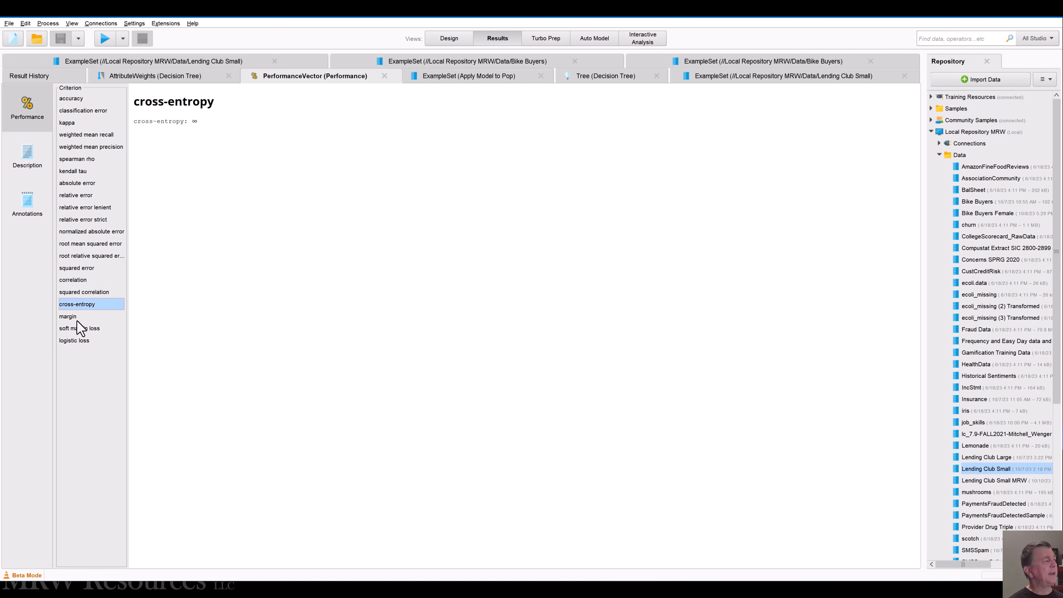
left_click(79, 317)
left_click(82, 328)
left_click(84, 340)
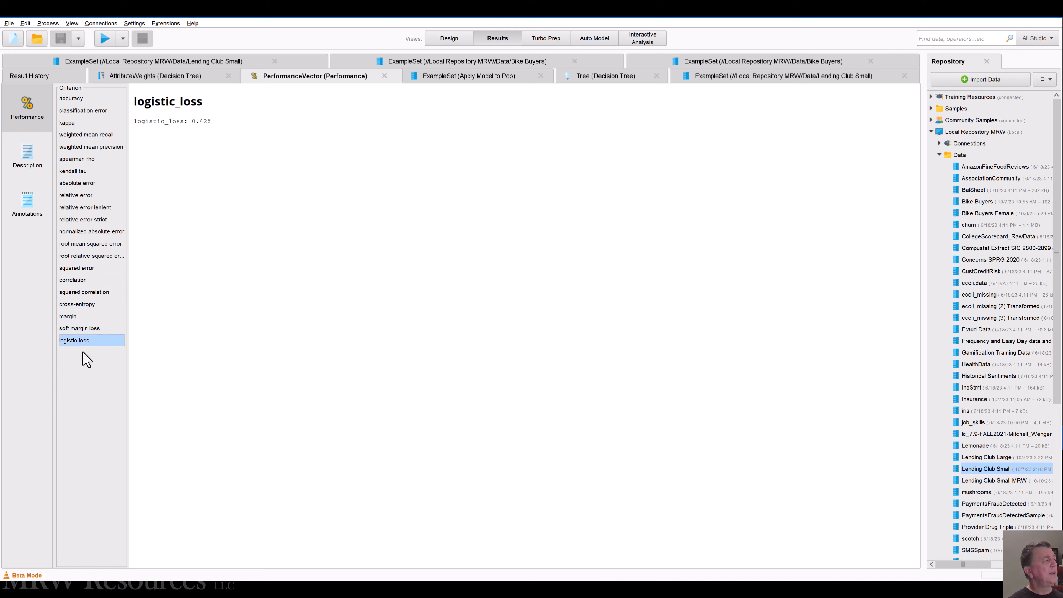
left_click(78, 101)
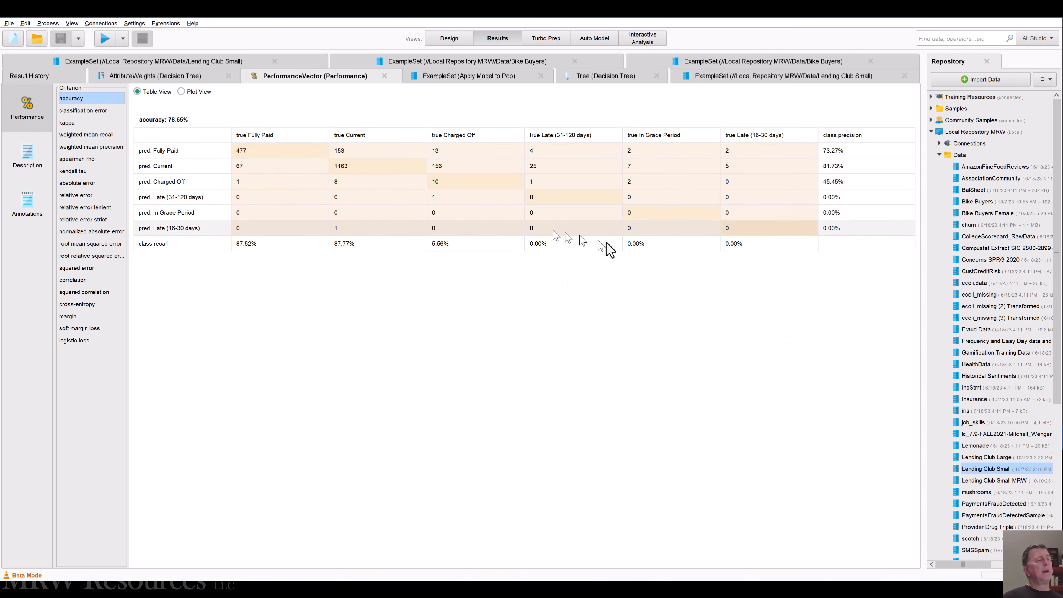
Step: Review the completed top-level process design and check the Decision Tree attribute weights once more
key("F8")
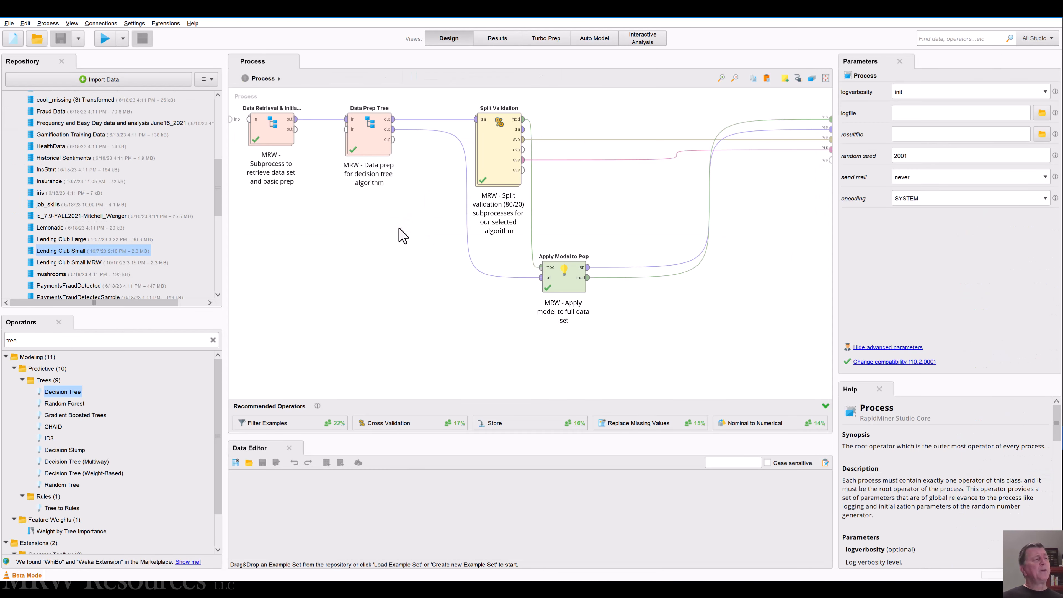
left_click(449, 119)
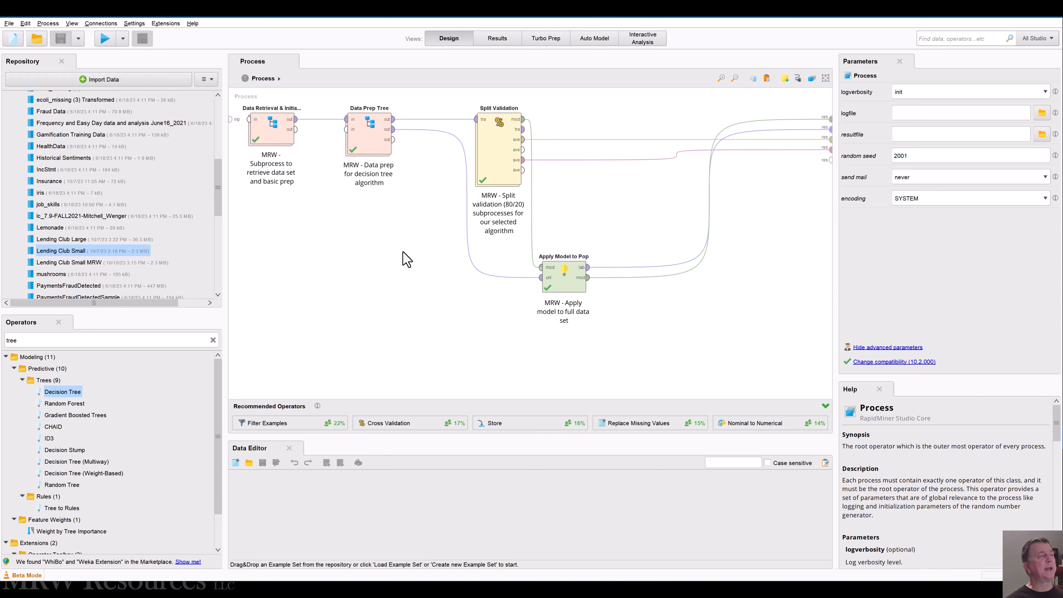
left_click(497, 42)
left_click(454, 41)
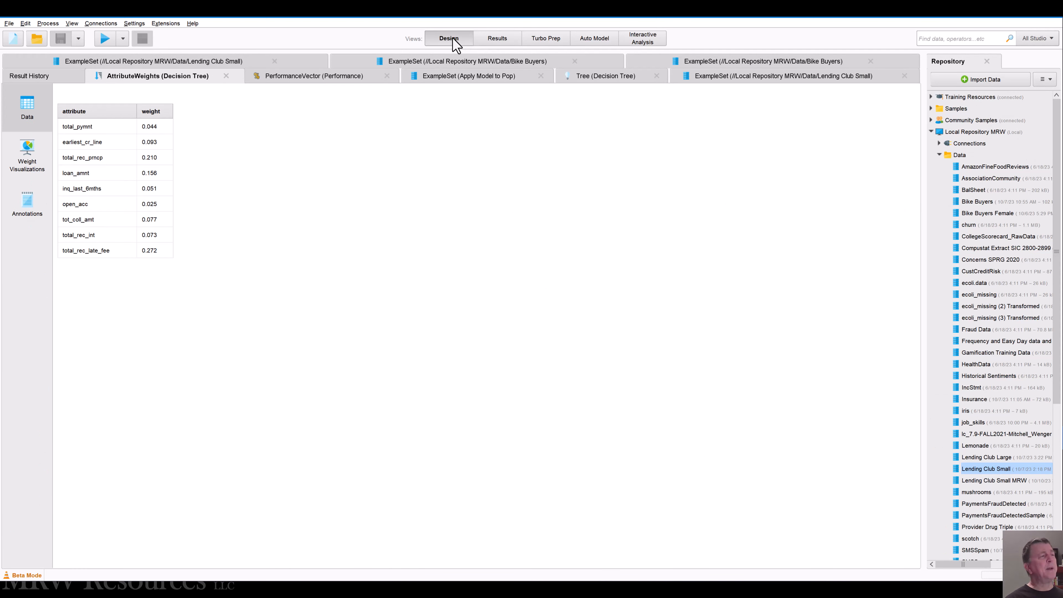